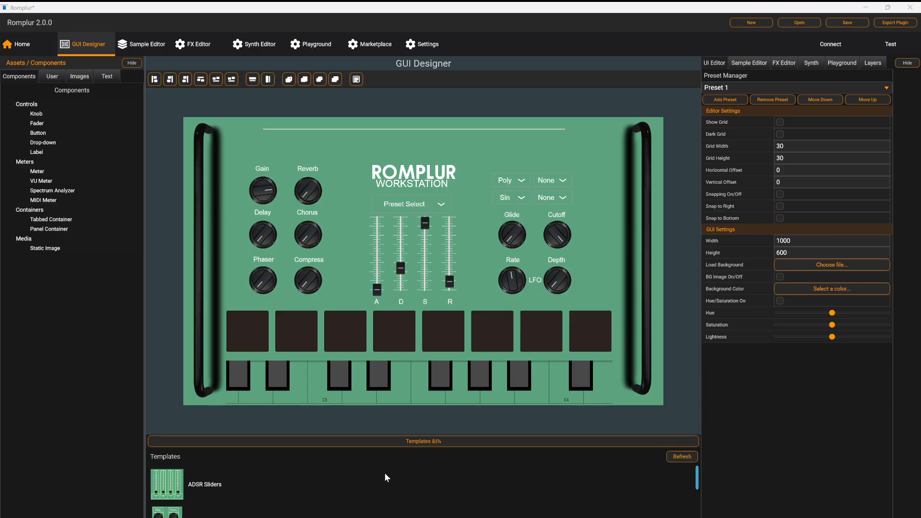
Collapse the Templates panel in the GUI Designer and switch to the Sample Editor
{"action": "left_click", "coordinate": [415, 442]}
{"action": "left_click", "coordinate": [413, 501]}
{"action": "mouse_move", "coordinate": [181, 491]}
{"action": "left_mouse_down"}
{"action": "mouse_move", "coordinate": [263, 317]}
{"action": "mouse_move", "coordinate": [321, 309]}
{"action": "mouse_move", "coordinate": [334, 291]}
{"action": "mouse_move", "coordinate": [190, 501]}
{"action": "left_mouse_up"}
{"action": "left_click", "coordinate": [422, 443]}
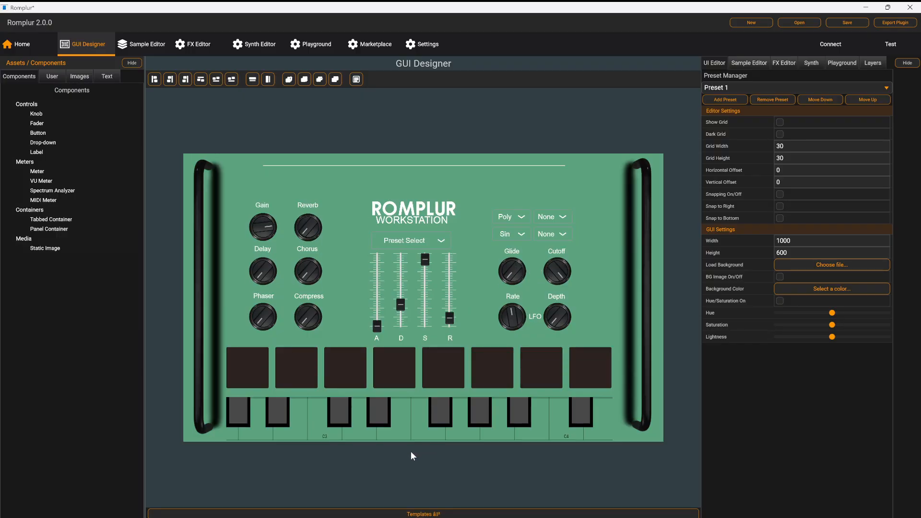
{"action": "left_click", "coordinate": [405, 434]}
{"action": "left_click", "coordinate": [150, 44]}
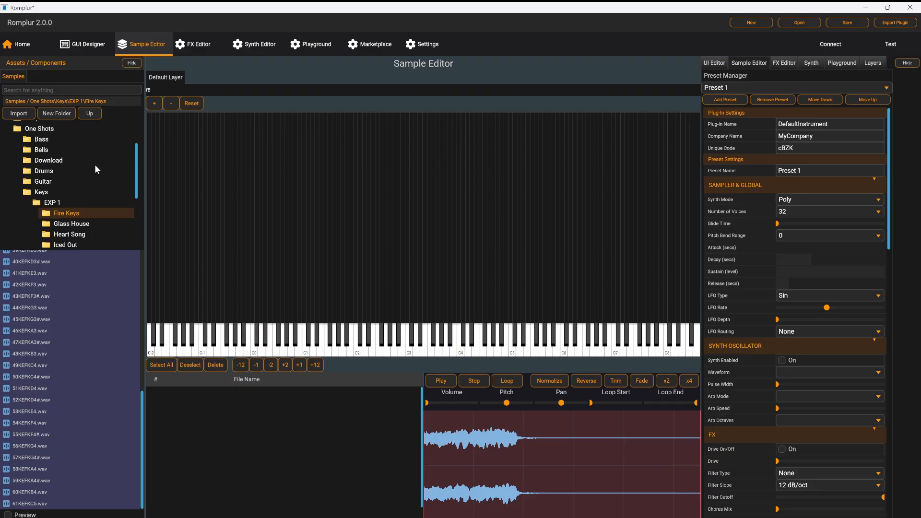
Select samples 43KEFKF3#.wav, 46KEFKA3.wav, 49KEFKC4.wav and 55KEFKF4#.wav together in the Fire Keys folder
{"action": "left_click", "coordinate": [56, 328]}
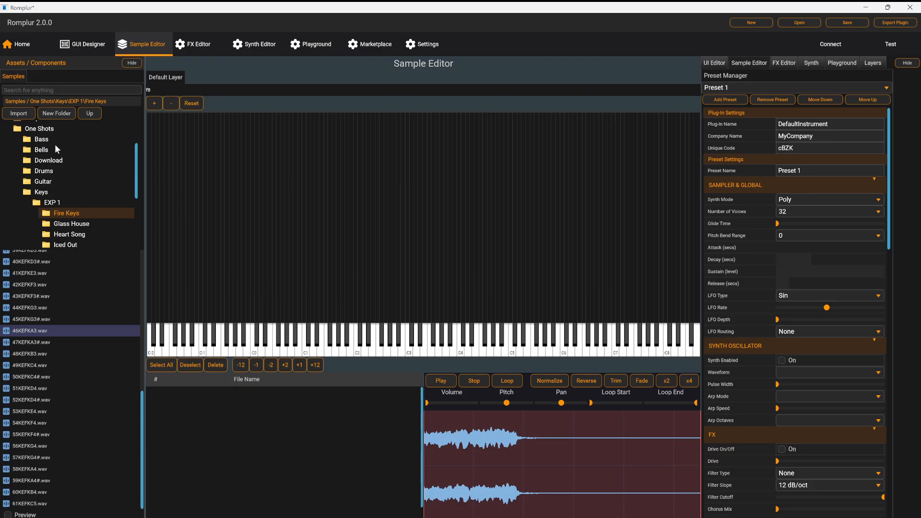
{"action": "scroll", "coordinate": [55, 145], "scroll_direction": "up", "scroll_amount": 2}
{"action": "scroll", "coordinate": [72, 186], "scroll_direction": "down", "scroll_amount": 6}
{"action": "scroll", "coordinate": [78, 170], "scroll_direction": "up", "scroll_amount": 2}
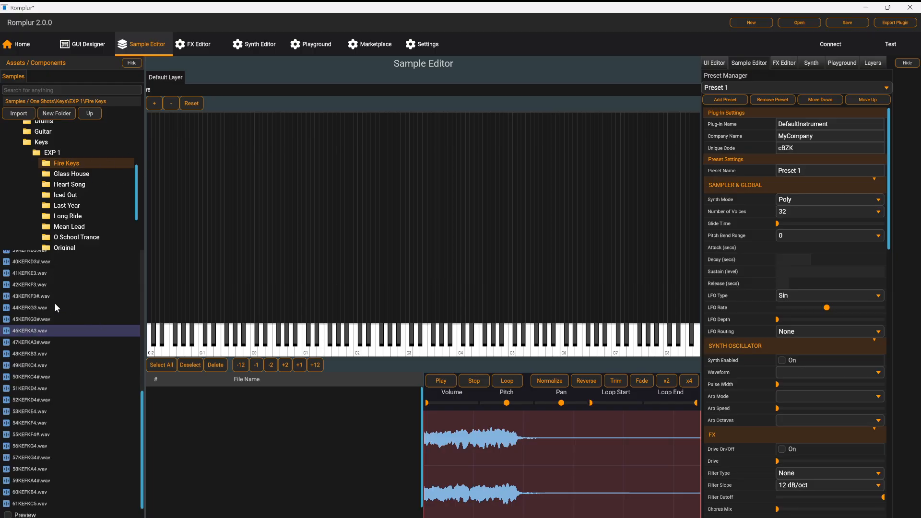
{"action": "left_click", "coordinate": [40, 296]}
{"action": "left_click", "coordinate": [60, 364], "text": "ctrl"}
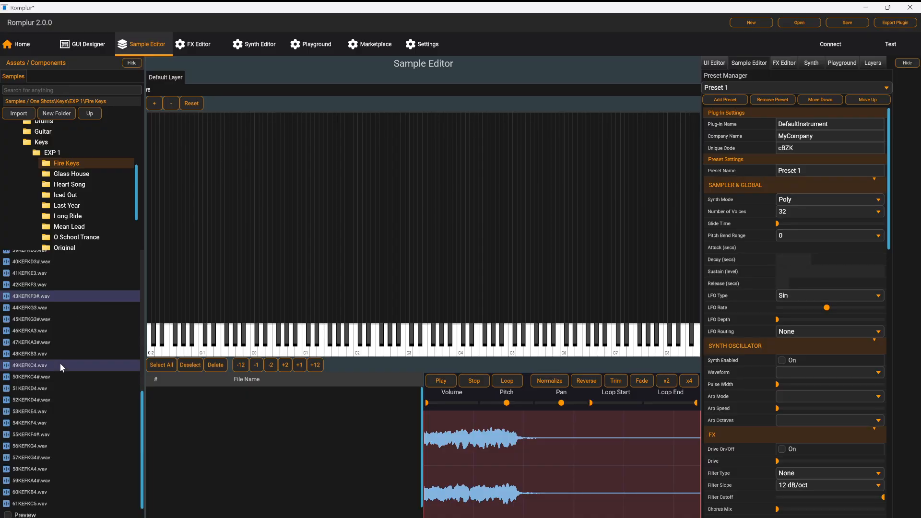
{"action": "left_click", "coordinate": [50, 331], "text": "ctrl"}
{"action": "left_click", "coordinate": [46, 433], "text": "ctrl"}
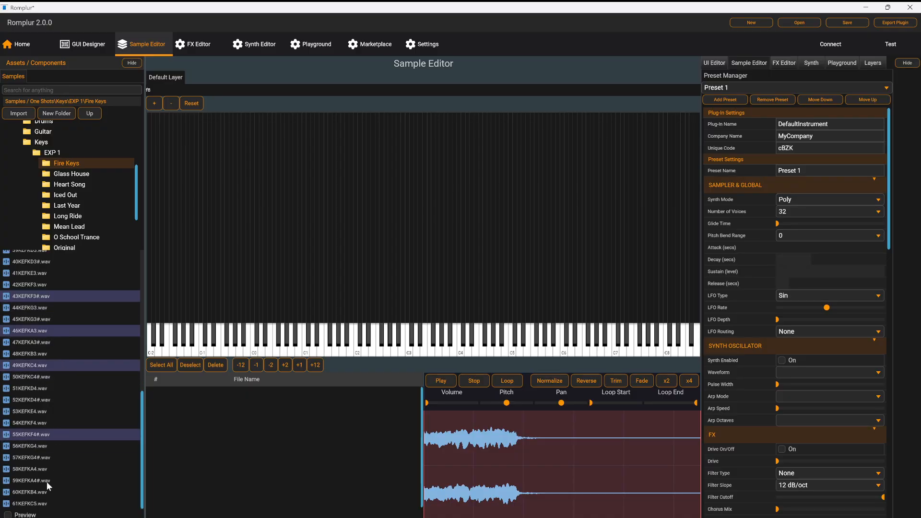
Select all WAV samples in the Fire Keys folder and map them onto the Default Layer keyboard
{"action": "left_click", "coordinate": [54, 411]}
{"action": "scroll", "coordinate": [63, 307], "scroll_direction": "up", "scroll_amount": 8}
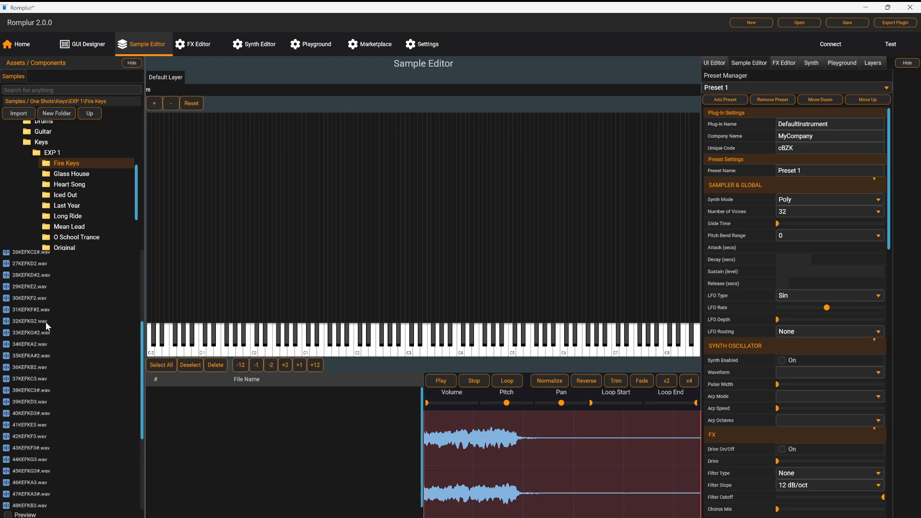
{"action": "left_click", "coordinate": [48, 318]}
{"action": "key", "text": "ctrl+a"}
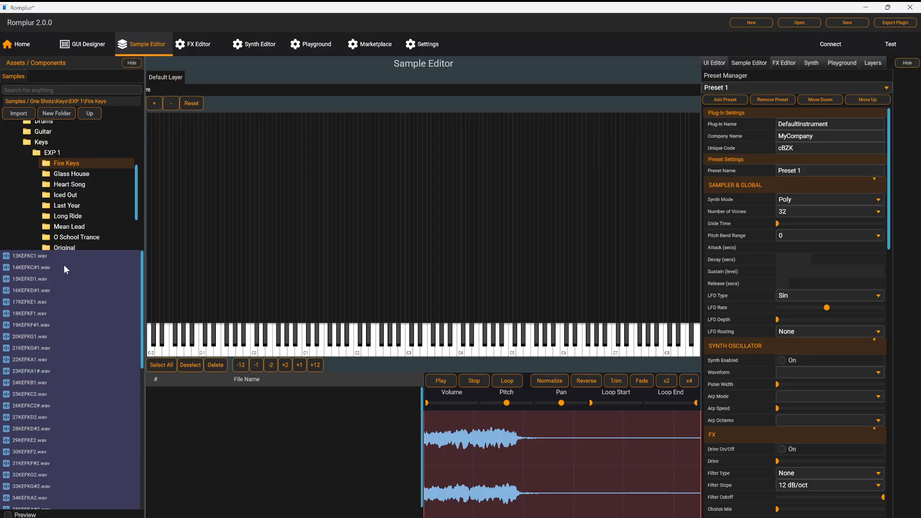
{"action": "left_click_drag", "start_coordinate": [44, 259], "coordinate": [410, 298]}
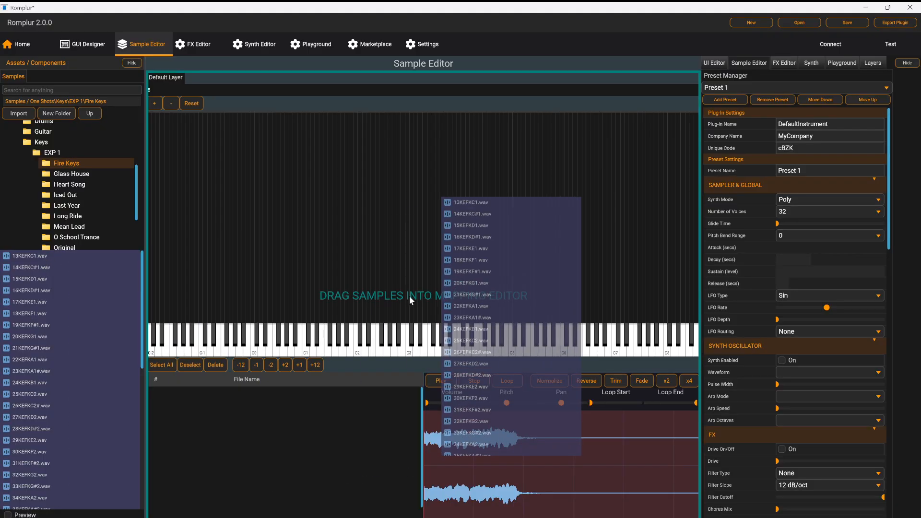
{"action": "left_click_drag", "start_coordinate": [315, 365], "coordinate": [374, 297]}
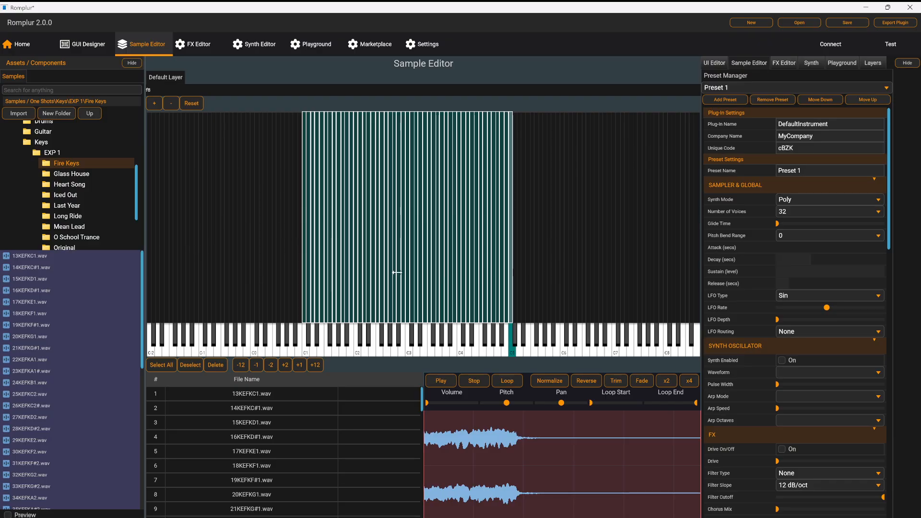
Select all mapped samples and shift them down 12 semitones, up 12 twice, and down 12 again
{"action": "left_click", "coordinate": [35, 255]}
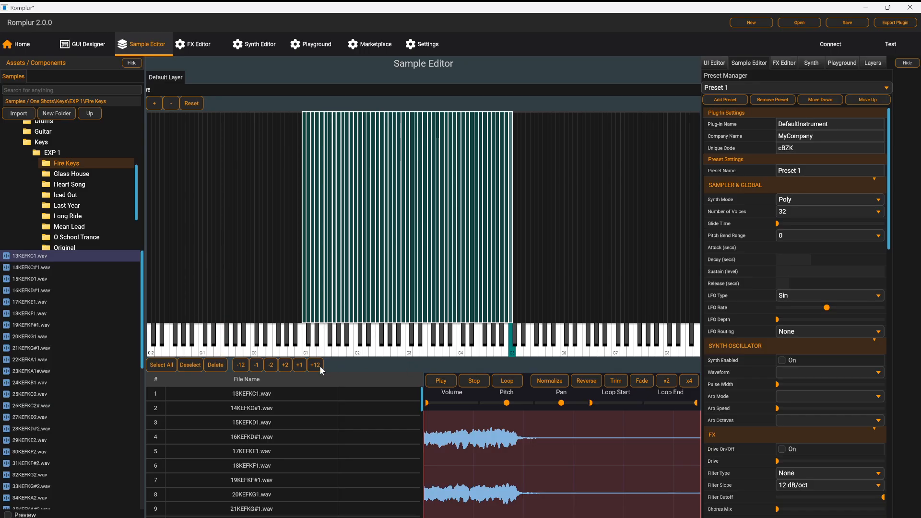
{"action": "left_click", "coordinate": [230, 354]}
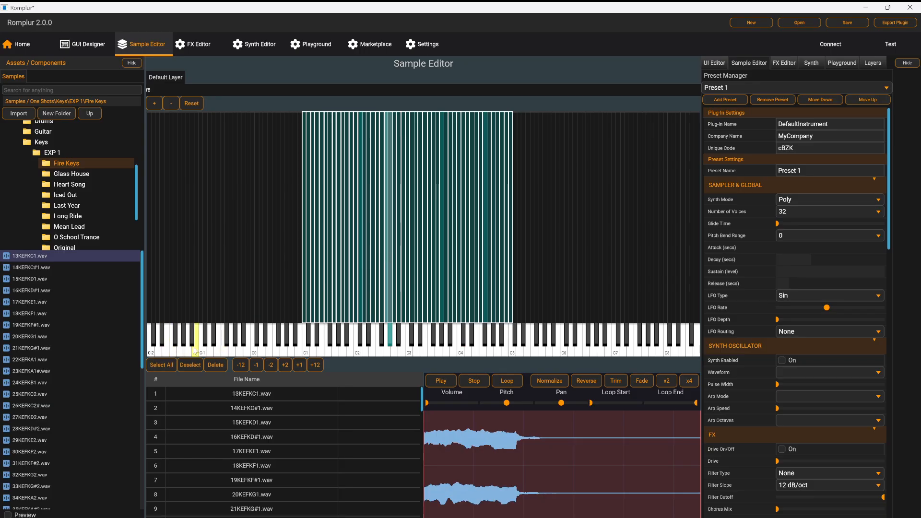
{"action": "left_click", "coordinate": [165, 363]}
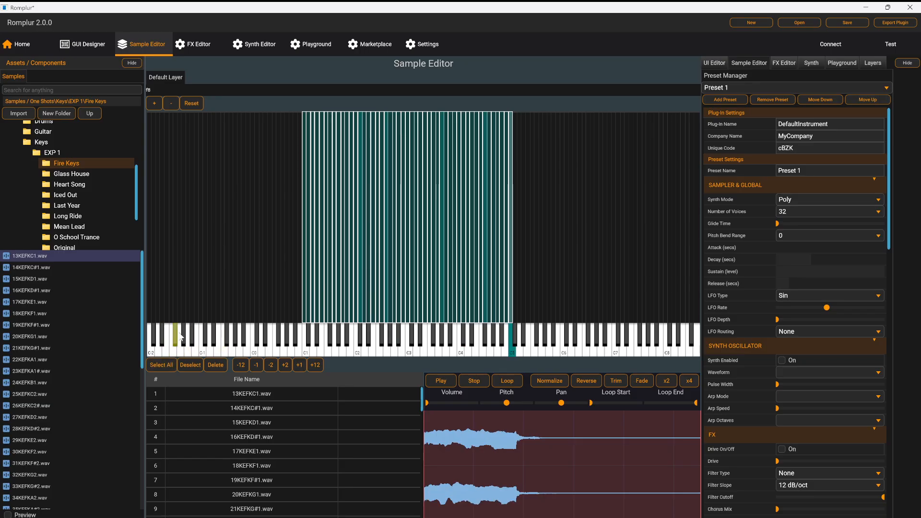
{"action": "left_click", "coordinate": [240, 365]}
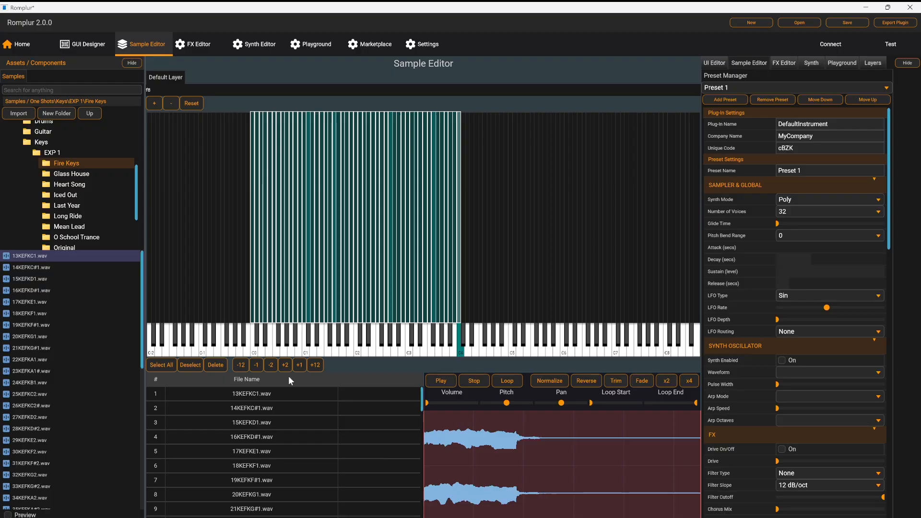
{"action": "left_click", "coordinate": [315, 365]}
{"action": "left_click", "coordinate": [315, 366]}
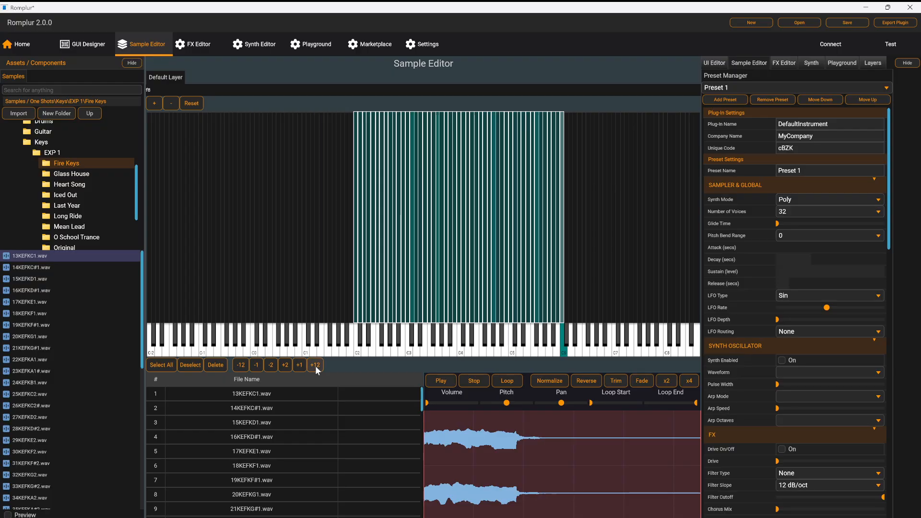
{"action": "left_click", "coordinate": [241, 368]}
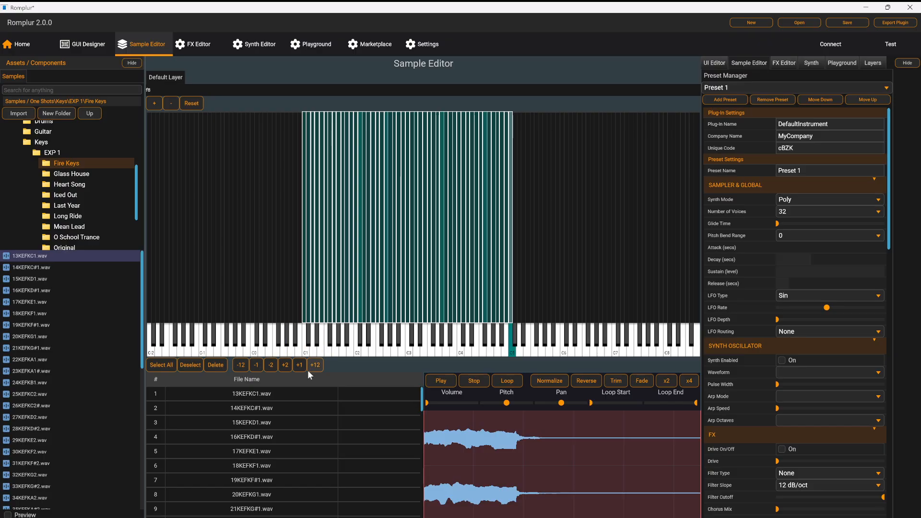
Shift the mapped samples by -1 and -2 semitones, then +2 twice, and finally -1
{"action": "left_click", "coordinate": [256, 366]}
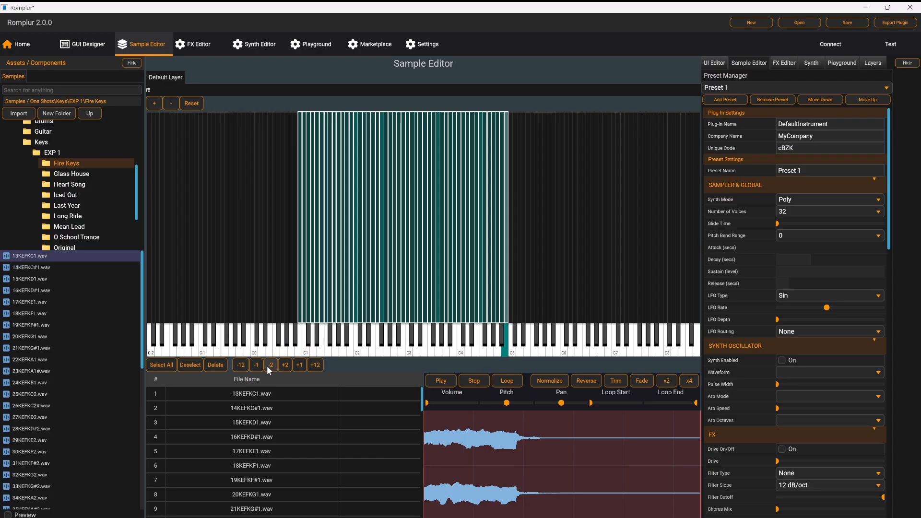
{"action": "left_click", "coordinate": [269, 365]}
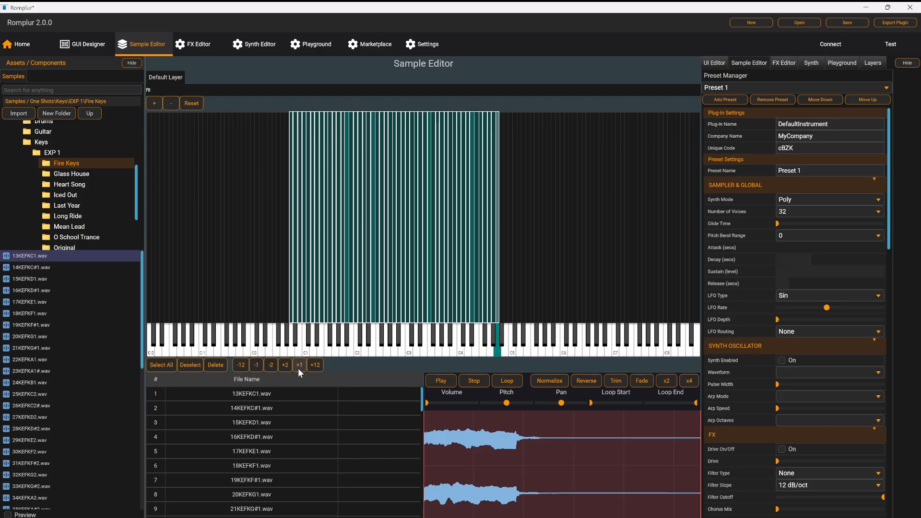
{"action": "left_click", "coordinate": [290, 364]}
{"action": "left_click", "coordinate": [290, 365]}
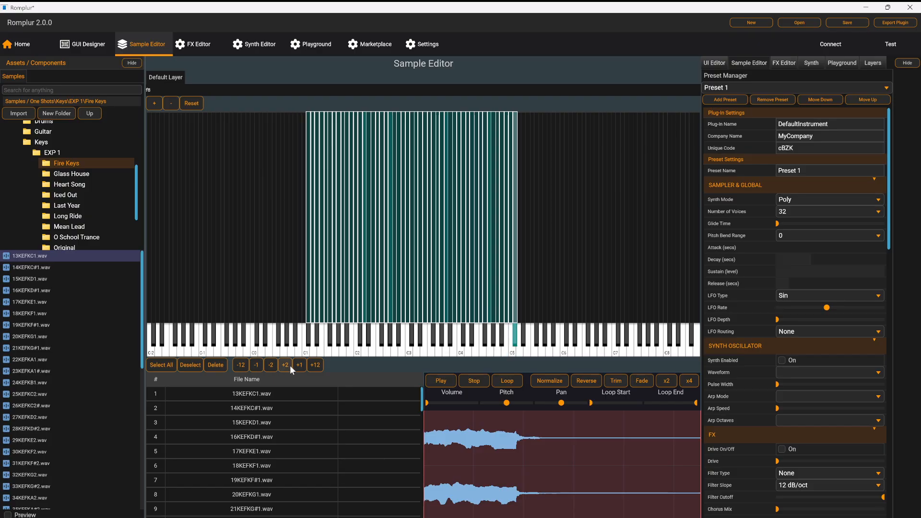
{"action": "left_click", "coordinate": [256, 367]}
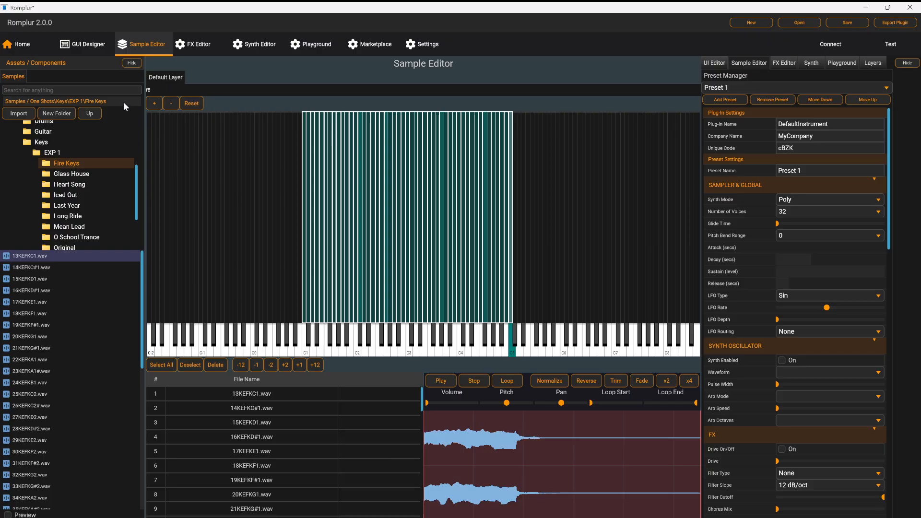
{"action": "left_click", "coordinate": [154, 104]}
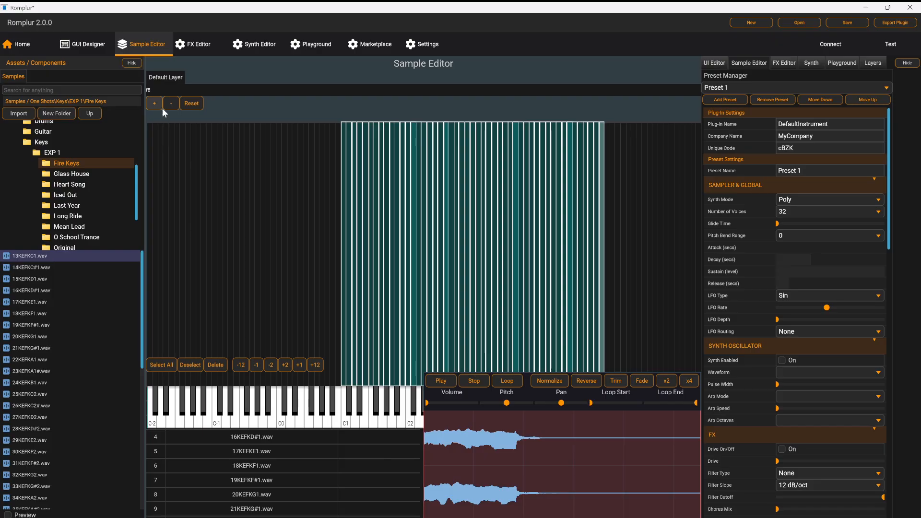
{"action": "left_click", "coordinate": [171, 107]}
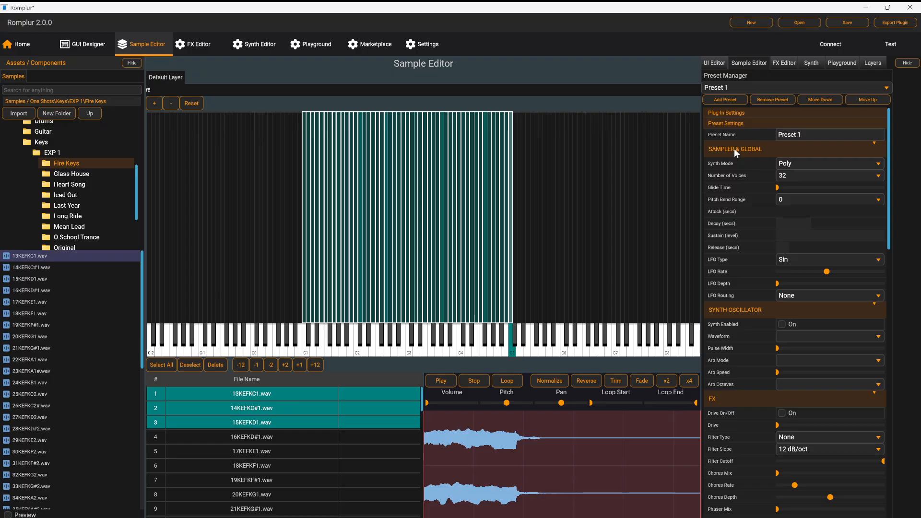
Collapse the Sampler & Global, Synth Oscillator, FX, Layer Settings and 13KEFKC1.wav property sections
{"action": "left_click", "coordinate": [733, 148]}
{"action": "left_click", "coordinate": [733, 205]}
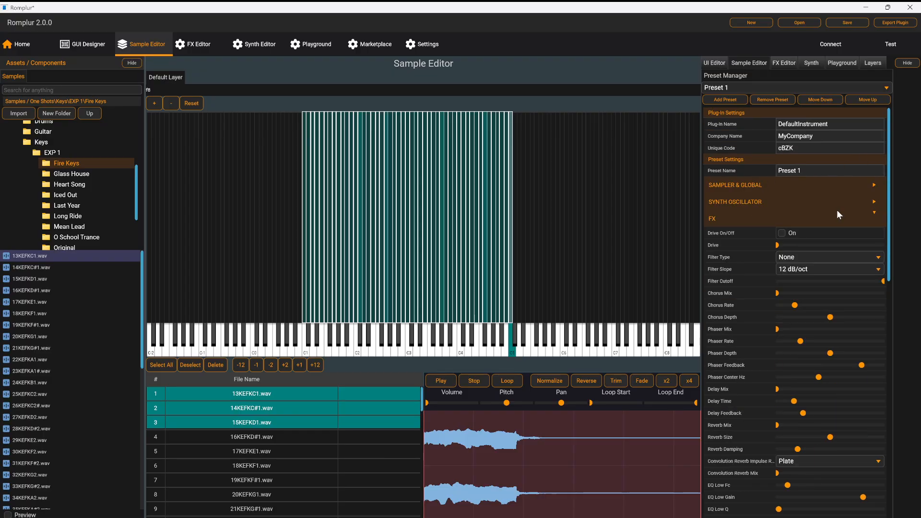
{"action": "left_click", "coordinate": [726, 222]}
{"action": "left_click", "coordinate": [734, 234]}
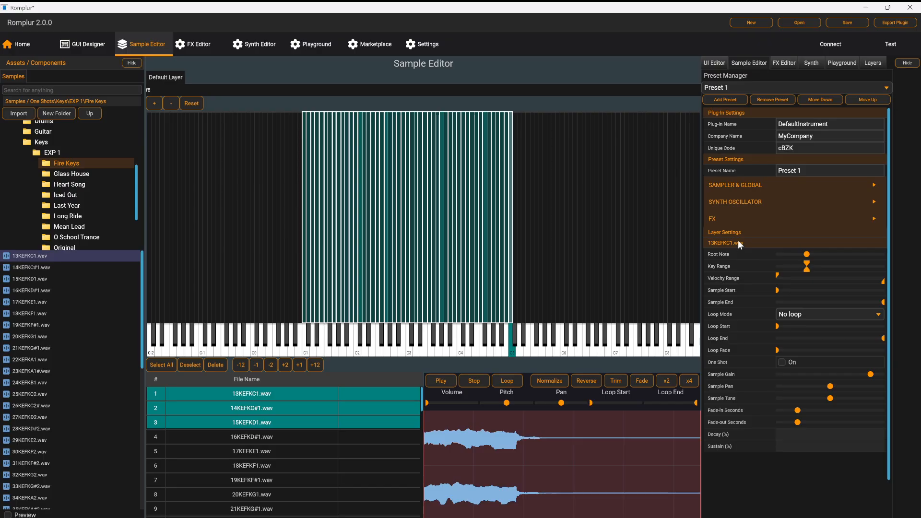
{"action": "left_click", "coordinate": [737, 242]}
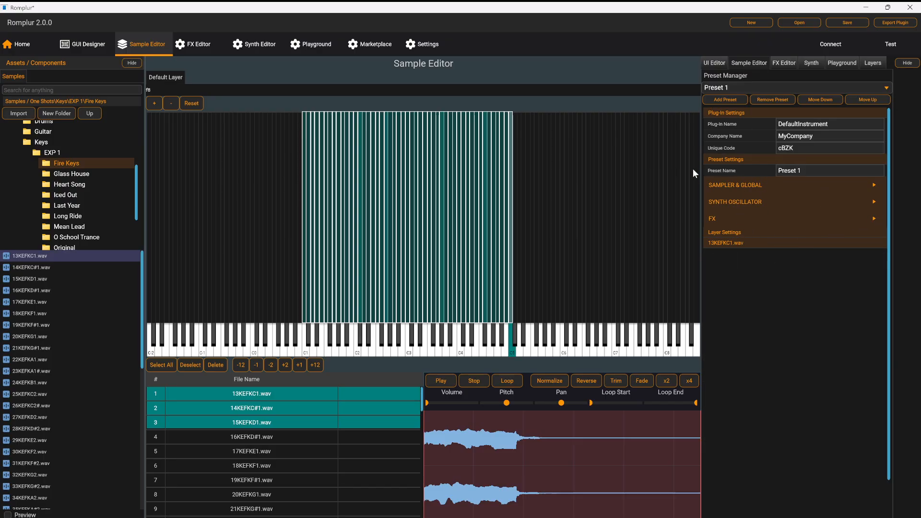
Expand the Sampler & Global and Synth Oscillator sections and examine the layer and sample settings below them
{"action": "left_click", "coordinate": [773, 185]}
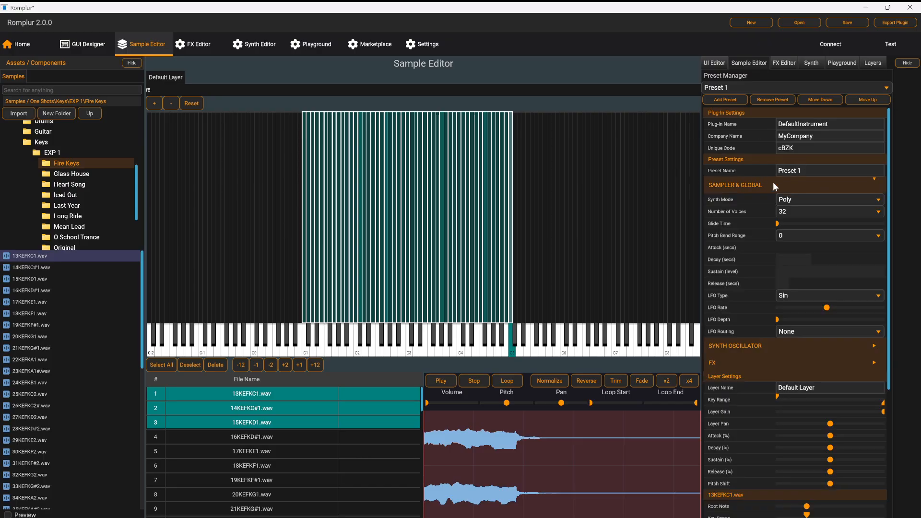
{"action": "left_click", "coordinate": [722, 346]}
{"action": "scroll", "coordinate": [727, 252], "scroll_direction": "down", "scroll_amount": 8}
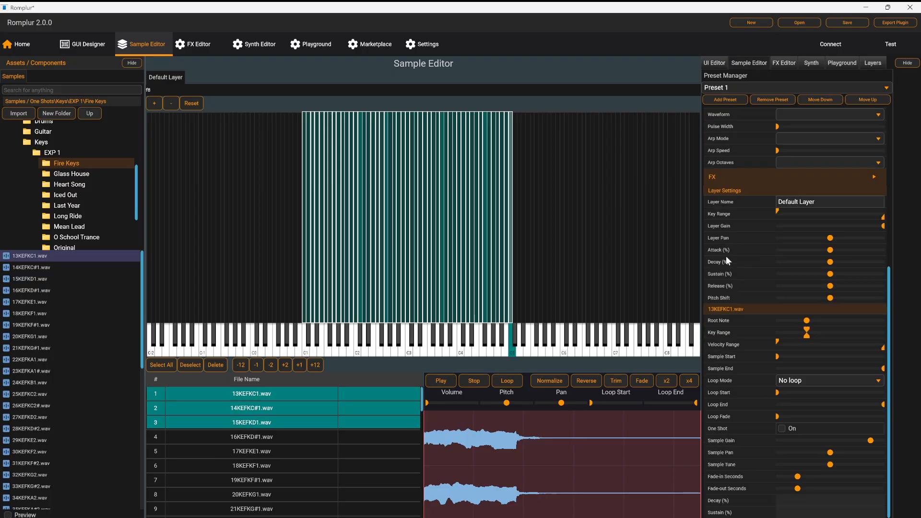
{"action": "scroll", "coordinate": [726, 355], "scroll_direction": "up", "scroll_amount": 8}
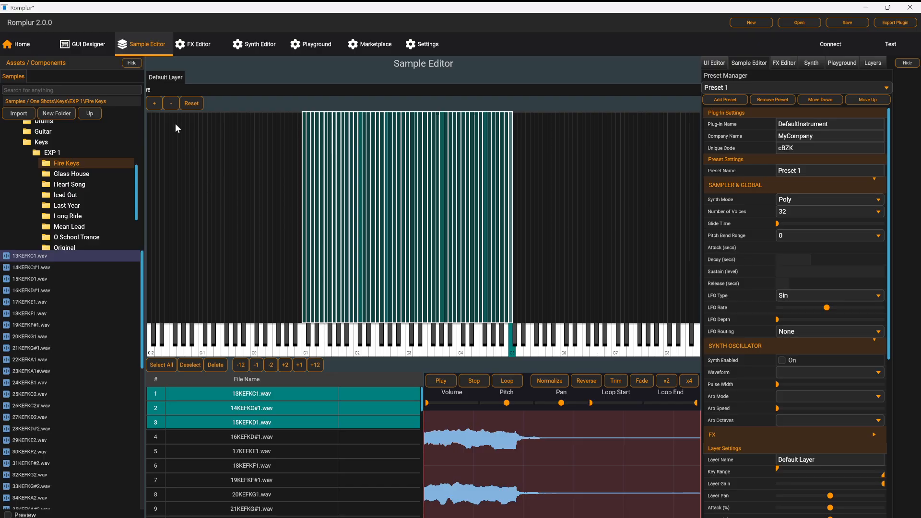
Switch to the FX Editor and collapse every component category from Reverb through Master
{"action": "left_click", "coordinate": [193, 45]}
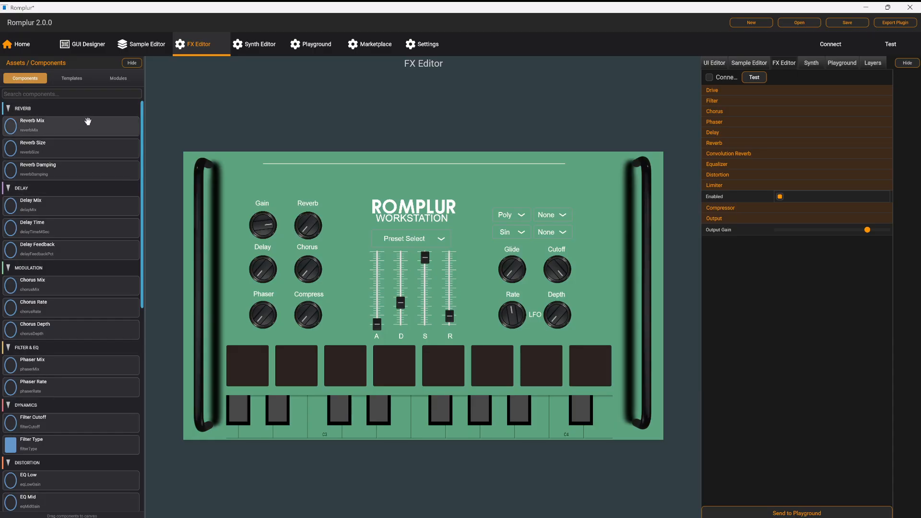
{"action": "left_click", "coordinate": [9, 110]}
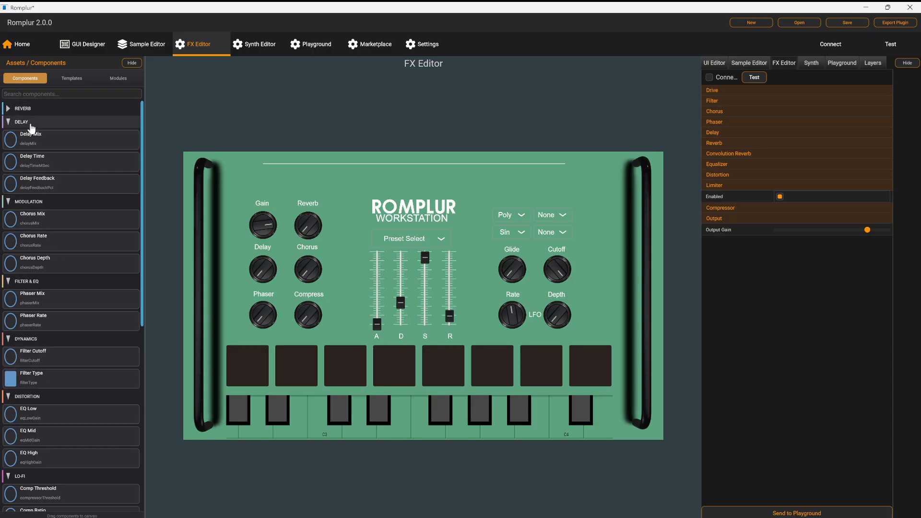
{"action": "left_click", "coordinate": [30, 123]}
{"action": "left_click", "coordinate": [29, 136]}
{"action": "left_click", "coordinate": [31, 150]}
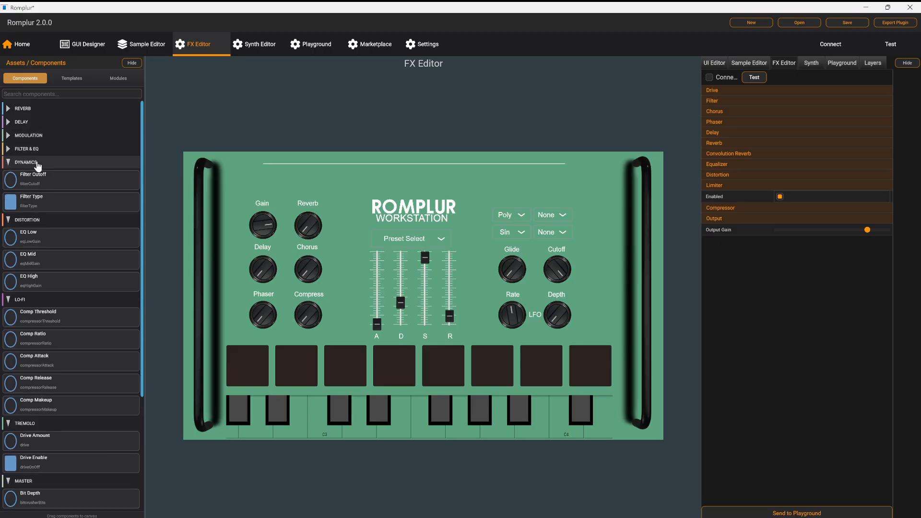
{"action": "left_click", "coordinate": [38, 163]}
{"action": "left_click", "coordinate": [31, 175]}
{"action": "left_click", "coordinate": [33, 189]}
{"action": "left_click", "coordinate": [35, 203]}
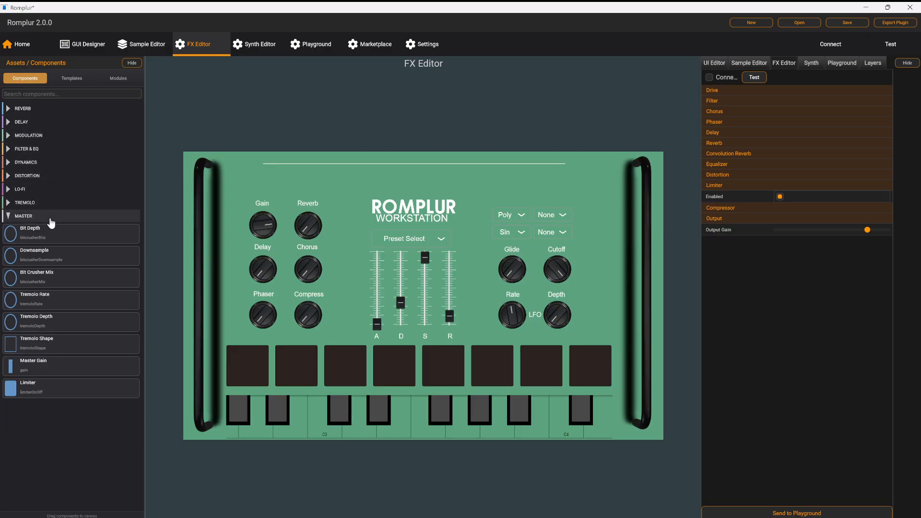
{"action": "left_click", "coordinate": [50, 217]}
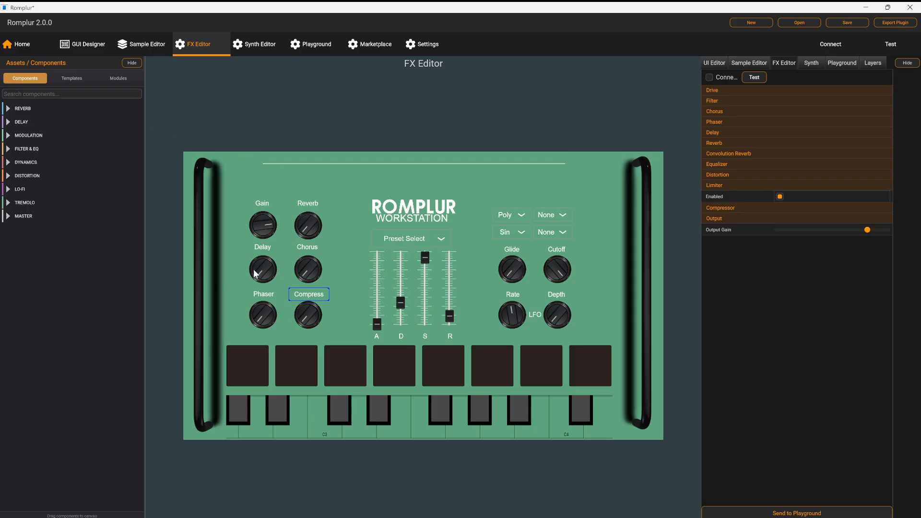
Expand the Reverb category and place a Reverb Mix knob on the canvas beside the ROMPLUR logo
{"action": "left_click", "coordinate": [30, 109]}
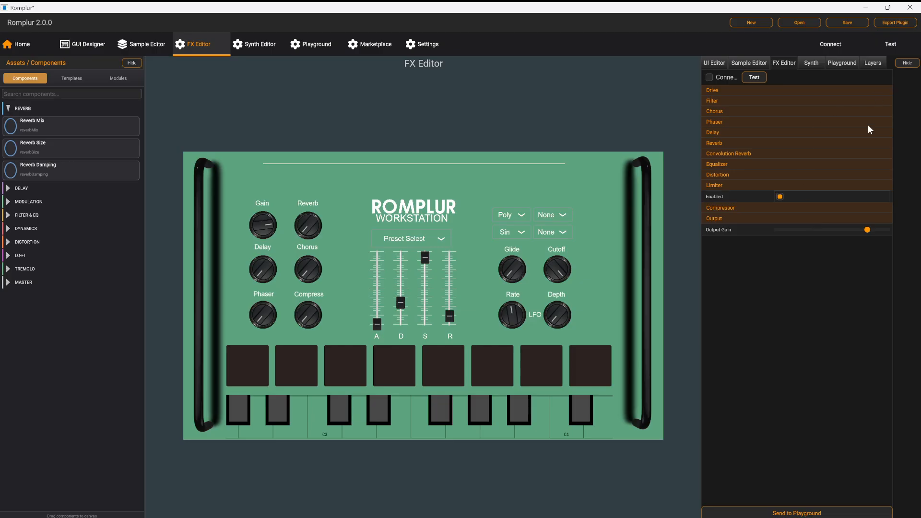
{"action": "left_click_drag", "start_coordinate": [45, 125], "coordinate": [376, 223]}
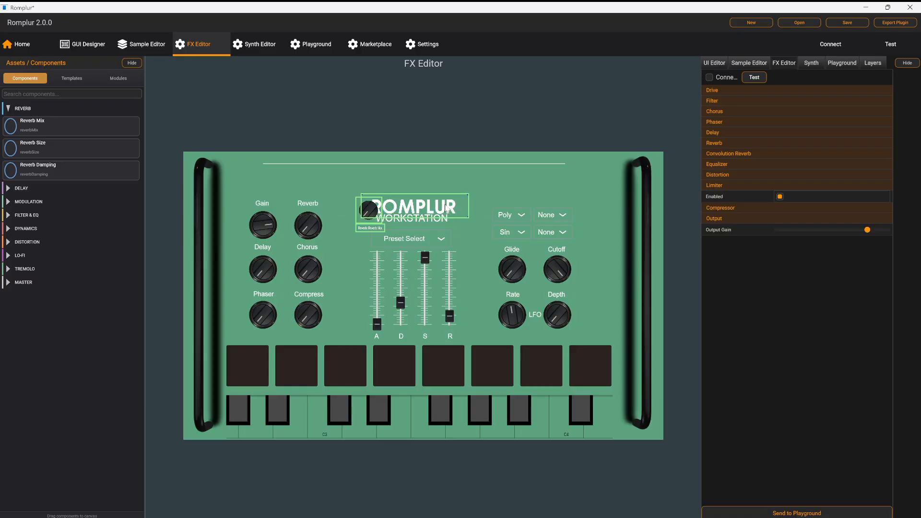
Move the Reverb Mix knob clear of the ROMPLUR logo, between it and the Reverb knob, and try turning it in test mode
{"action": "left_click_drag", "start_coordinate": [356, 214], "coordinate": [348, 201]}
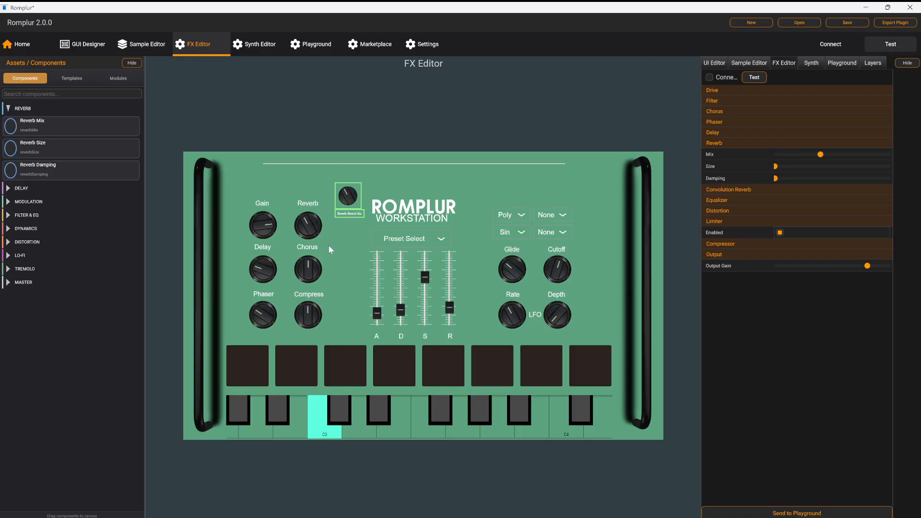
{"action": "mouse_move", "coordinate": [350, 198]}
{"action": "mouse_move", "coordinate": [349, 198]}
{"action": "left_mouse_down"}
{"action": "mouse_move", "coordinate": [333, 241]}
{"action": "mouse_move", "coordinate": [346, 188]}
{"action": "mouse_move", "coordinate": [349, 204]}
{"action": "left_mouse_up"}
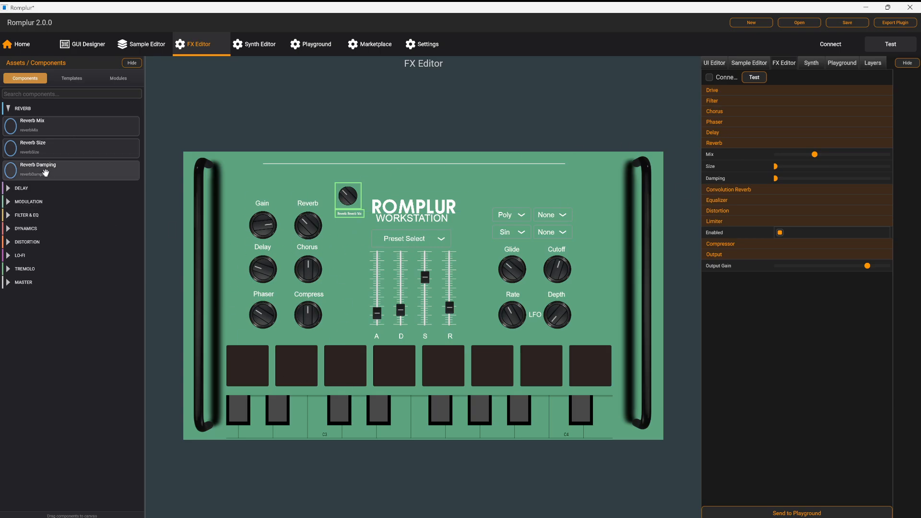
Remove the Reverb Mix knob from the canvas
{"action": "mouse_move", "coordinate": [349, 198]}
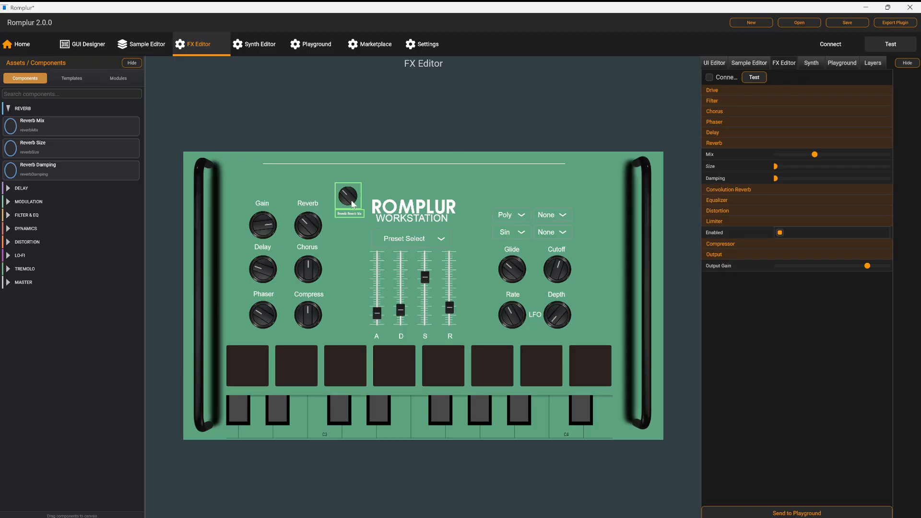
{"action": "right_click", "coordinate": [346, 207]}
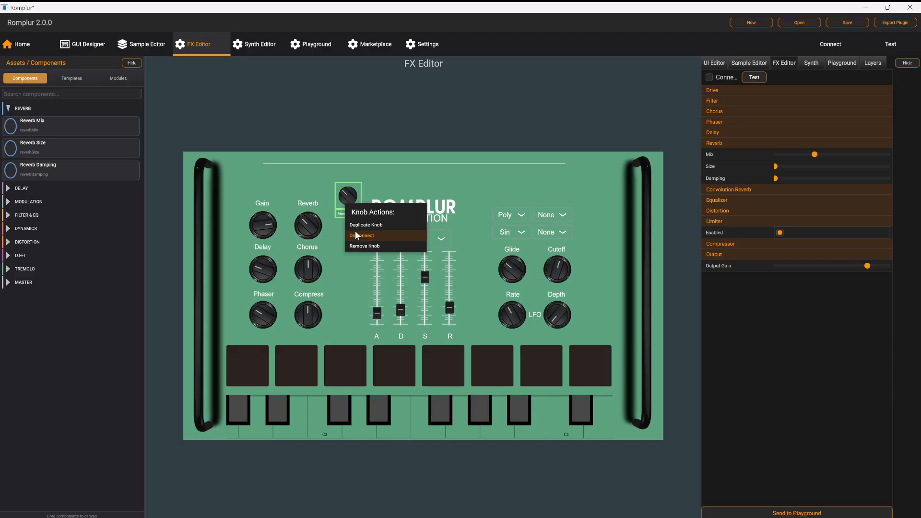
{"action": "left_click", "coordinate": [359, 246]}
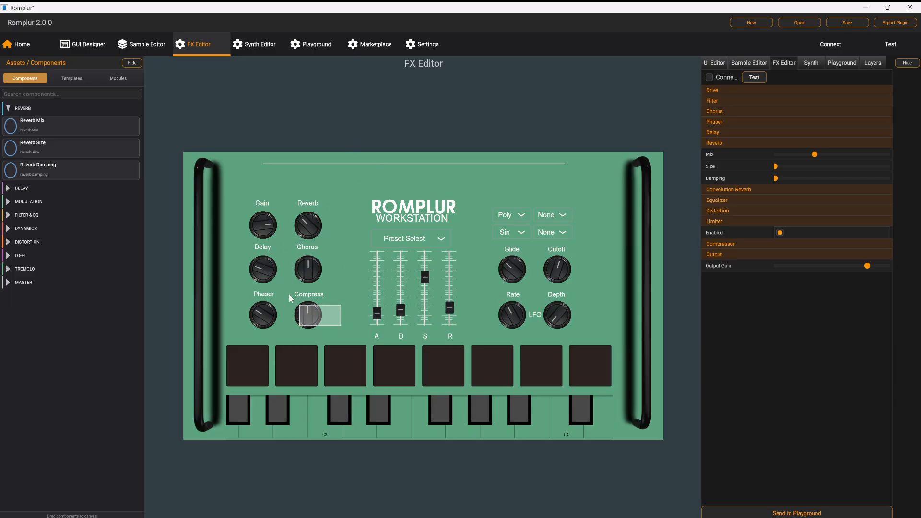
Select the six effect knobs with their labels and shift them slightly upward, and try selecting several alternate drum pads together
{"action": "left_click_drag", "start_coordinate": [288, 294], "coordinate": [255, 197]}
{"action": "mouse_move", "coordinate": [268, 228]}
{"action": "left_mouse_down"}
{"action": "mouse_move", "coordinate": [229, 229]}
{"action": "mouse_move", "coordinate": [267, 218]}
{"action": "left_mouse_up"}
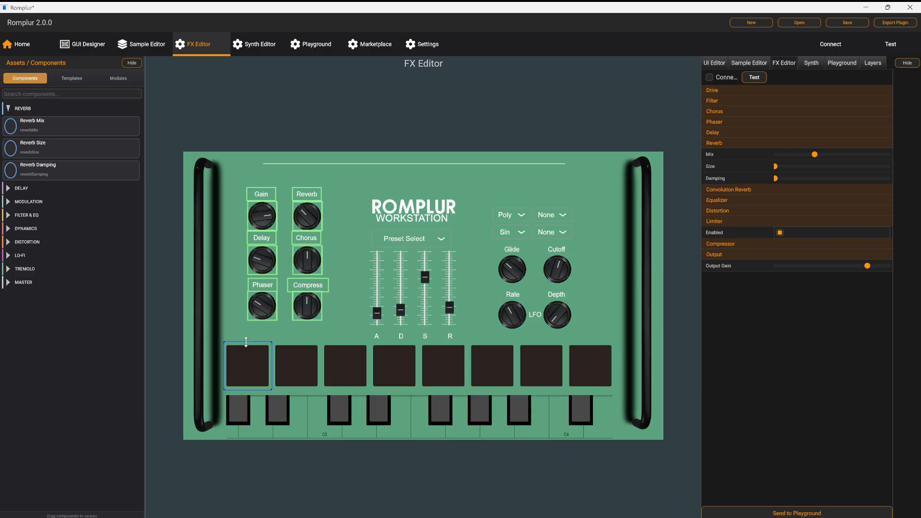
{"action": "left_click", "coordinate": [257, 352]}
{"action": "left_click", "coordinate": [330, 360], "text": "shift"}
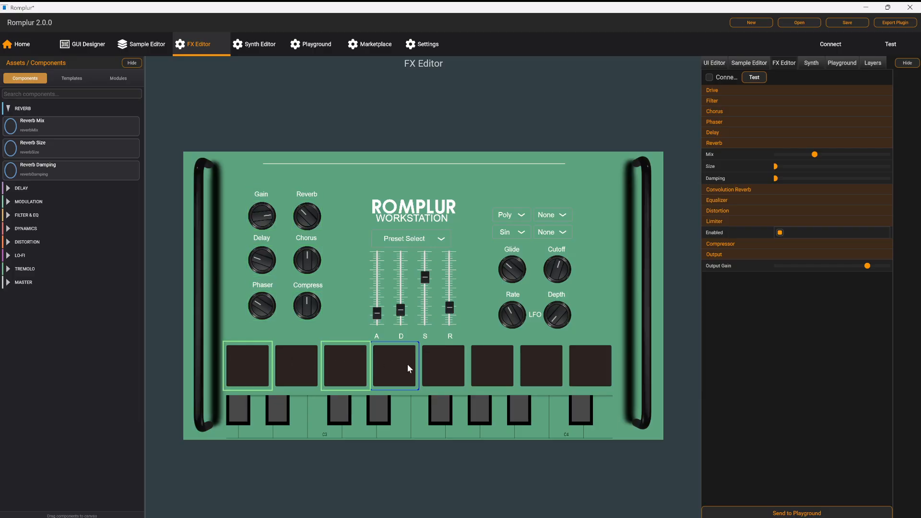
{"action": "left_click", "coordinate": [437, 368], "text": "shift"}
{"action": "left_click", "coordinate": [534, 373], "text": "shift"}
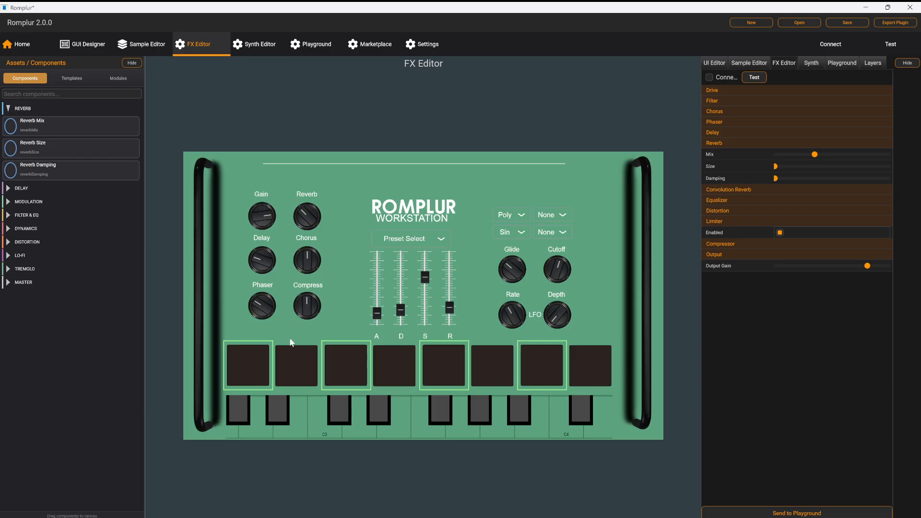
{"action": "left_click", "coordinate": [267, 355]}
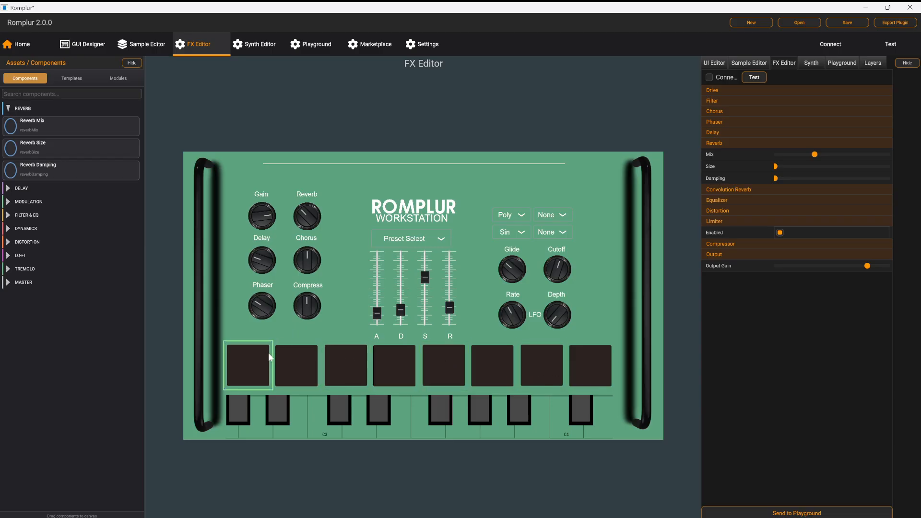
Delete all eight drum pads, both side handles and the thin line above the controls from the interface
{"action": "left_click", "coordinate": [587, 369]}
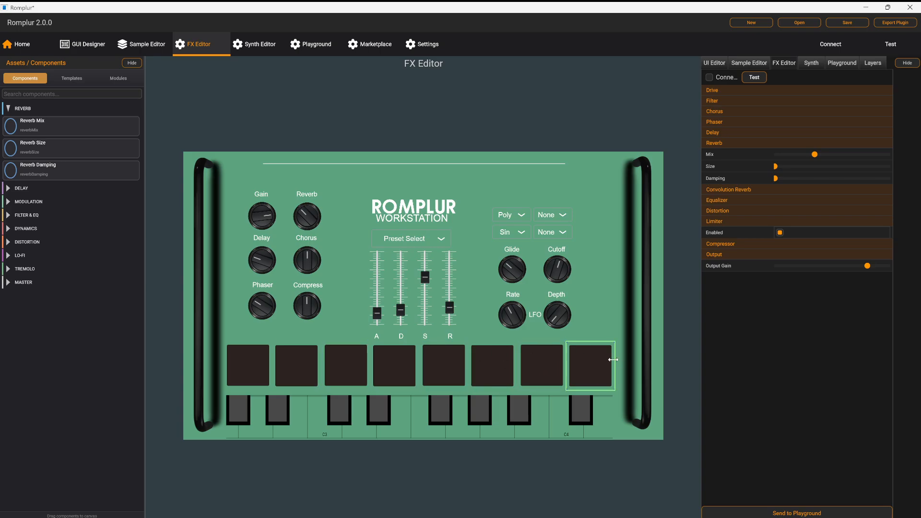
{"action": "key", "text": "Delete"}
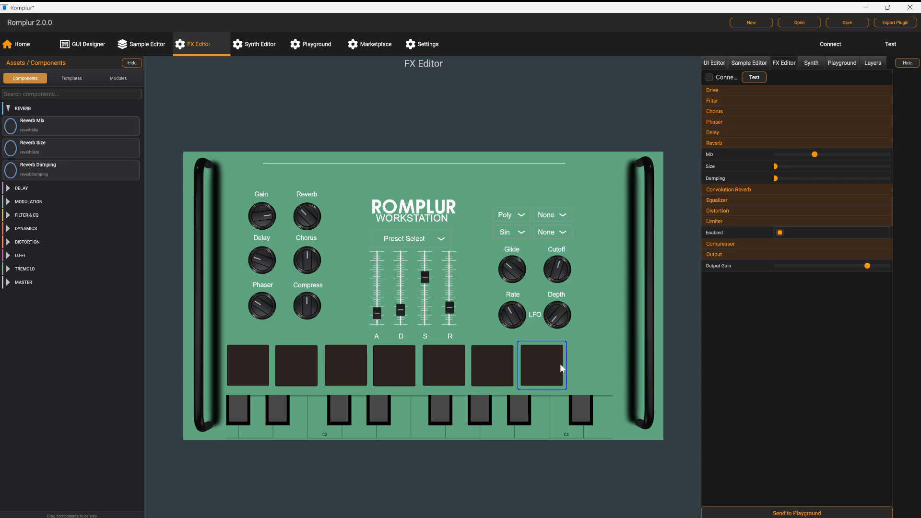
{"action": "left_click_drag", "start_coordinate": [607, 361], "coordinate": [220, 371]}
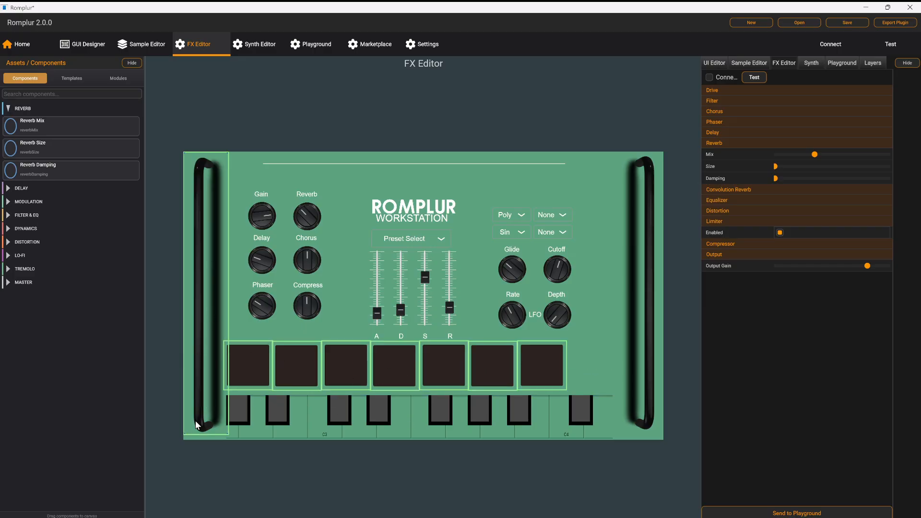
{"action": "key", "text": "Delete"}
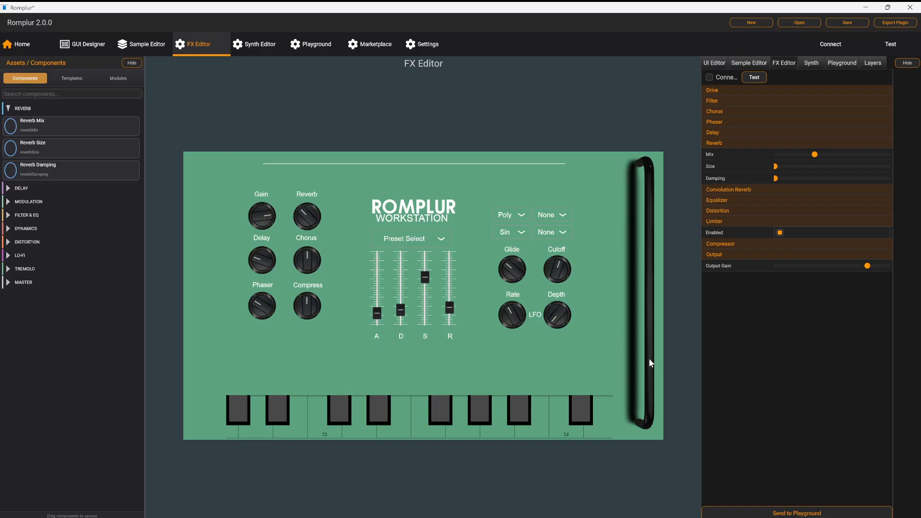
{"action": "left_click", "coordinate": [648, 338]}
{"action": "key", "text": "Delete"}
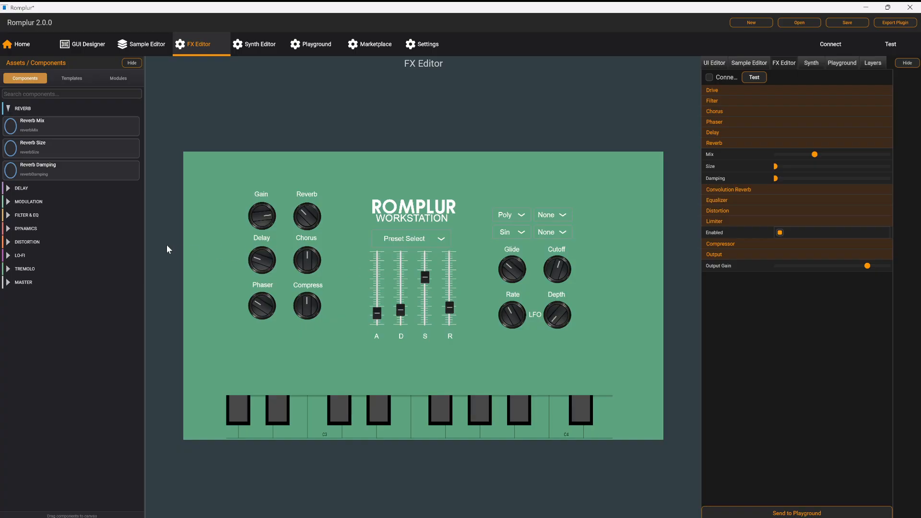
Examine the Delay components, the ready-made effect templates and the list of effect modules
{"action": "left_click", "coordinate": [7, 189]}
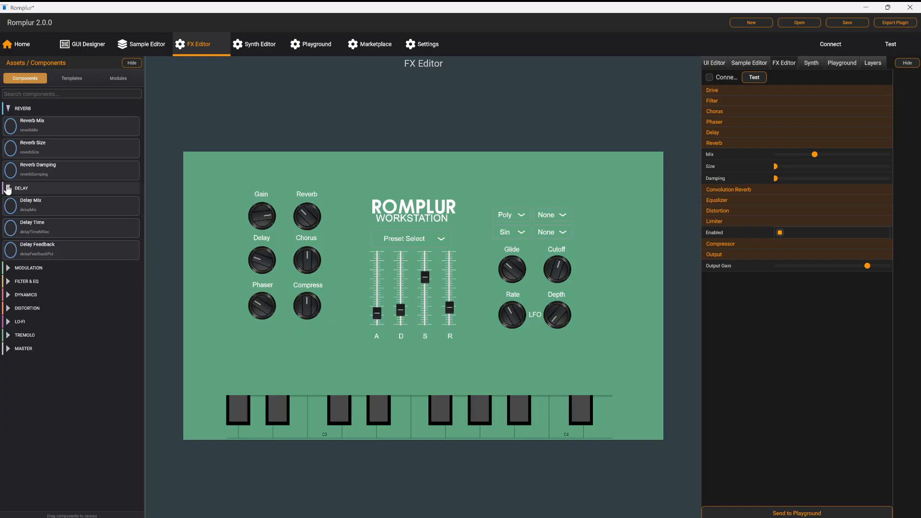
{"action": "left_click", "coordinate": [8, 189]}
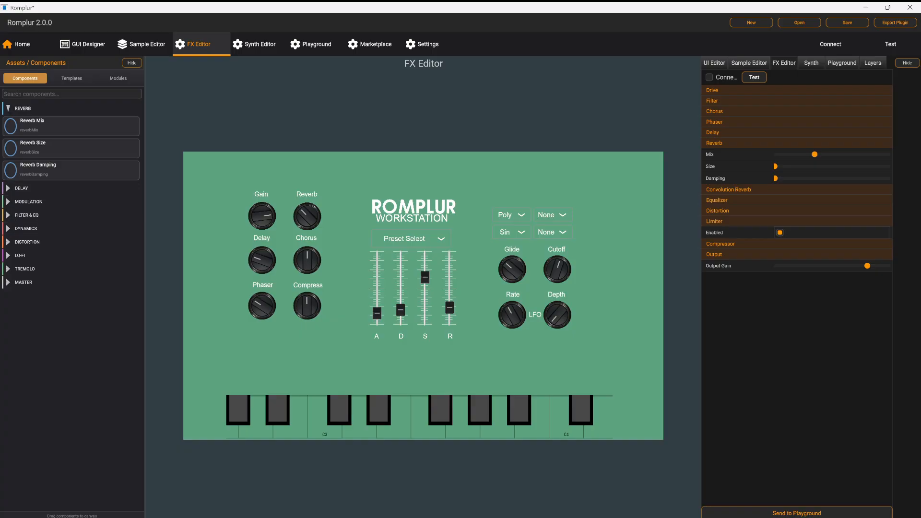
{"action": "left_click", "coordinate": [72, 79]}
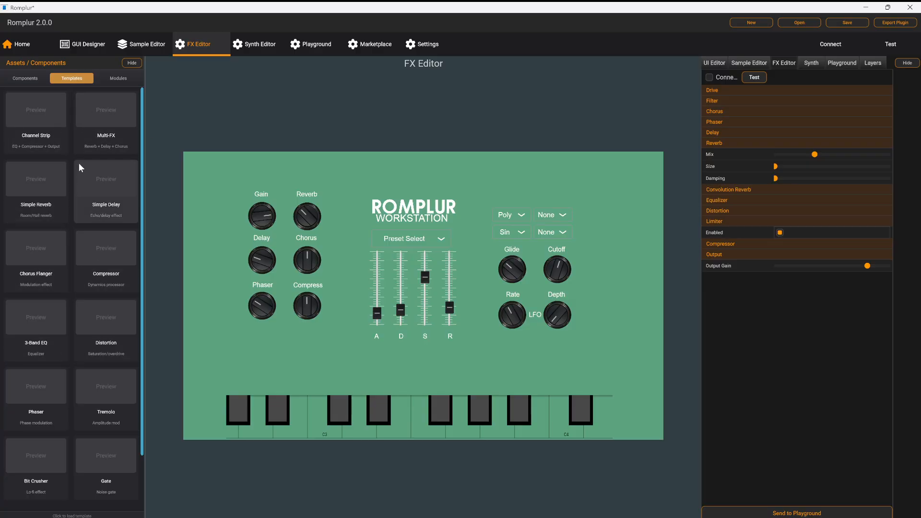
{"action": "left_click", "coordinate": [124, 80]}
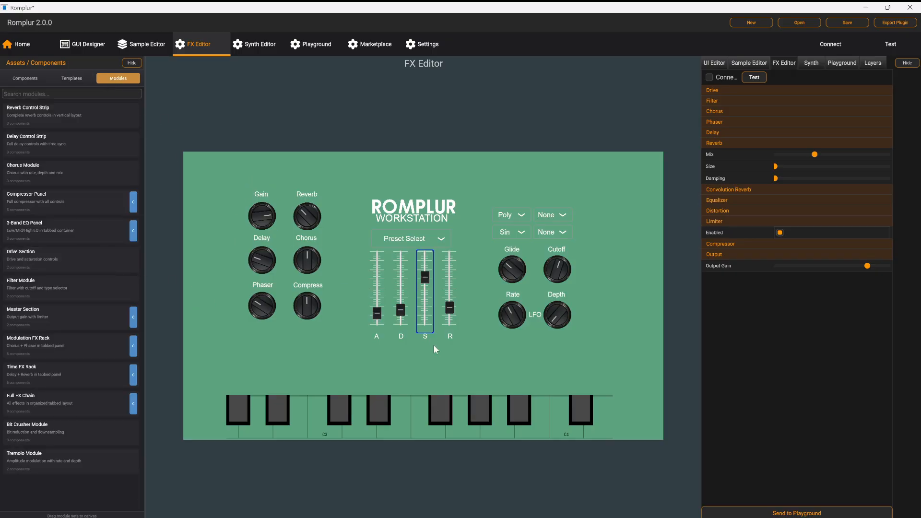
Delete the six effect knobs with their labels and place the Full FX Chain module on the canvas in their place
{"action": "left_click_drag", "start_coordinate": [233, 182], "coordinate": [294, 316]}
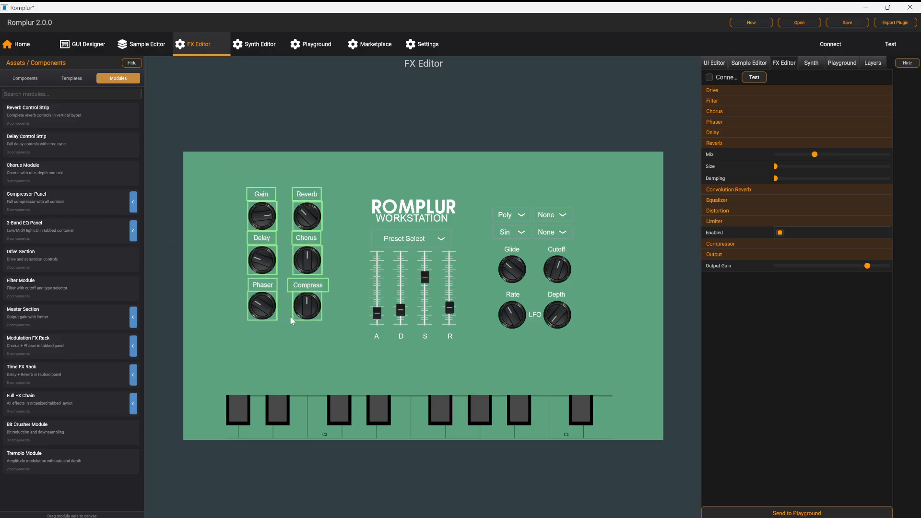
{"action": "key", "text": "Delete"}
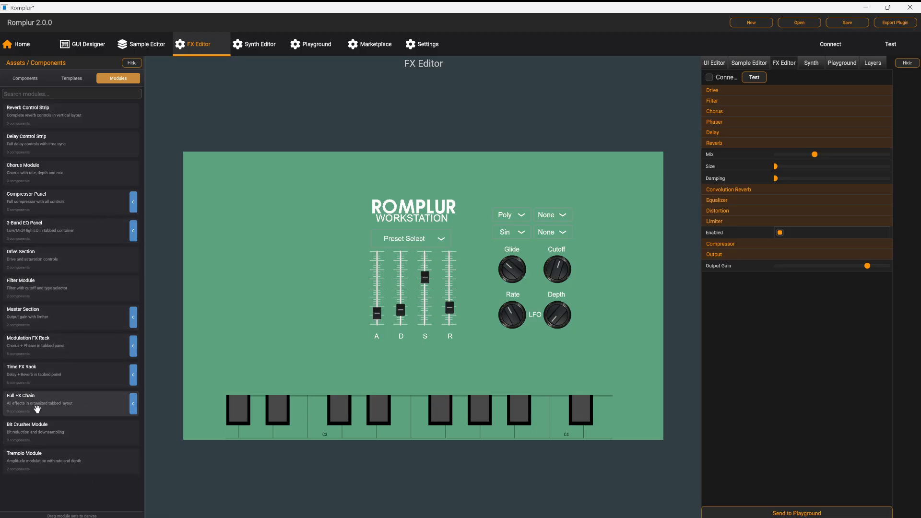
{"action": "left_click_drag", "start_coordinate": [37, 408], "coordinate": [249, 213]}
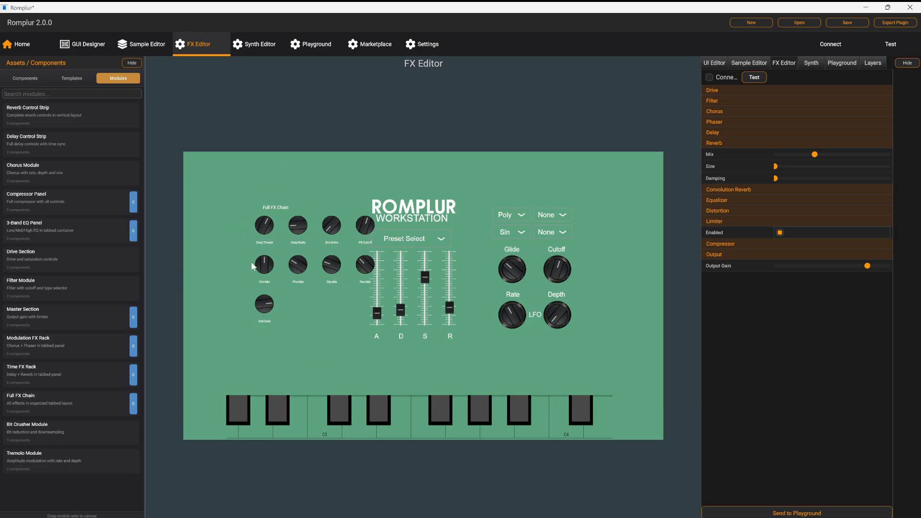
Start test mode and try turning the phaser mix and chorus mix knobs of the Full FX Chain module
{"action": "left_click", "coordinate": [884, 46]}
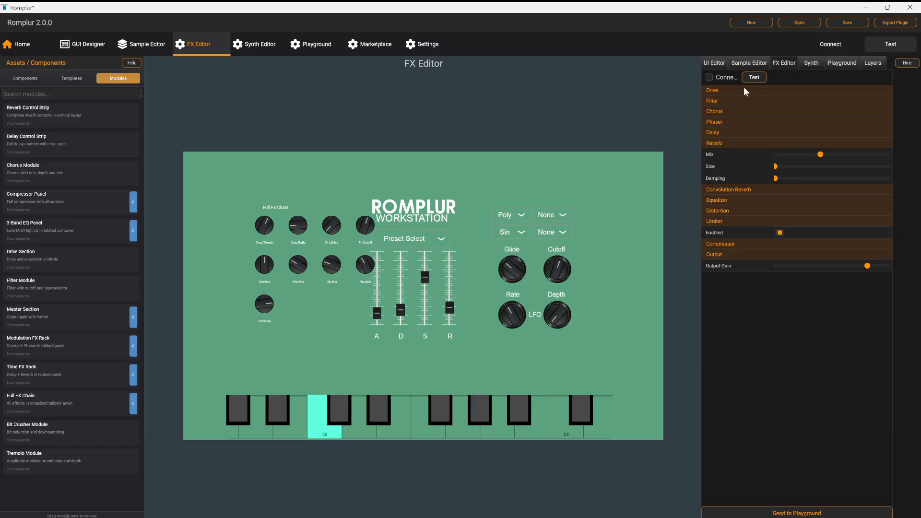
{"action": "mouse_move", "coordinate": [321, 218]}
{"action": "mouse_move", "coordinate": [298, 268]}
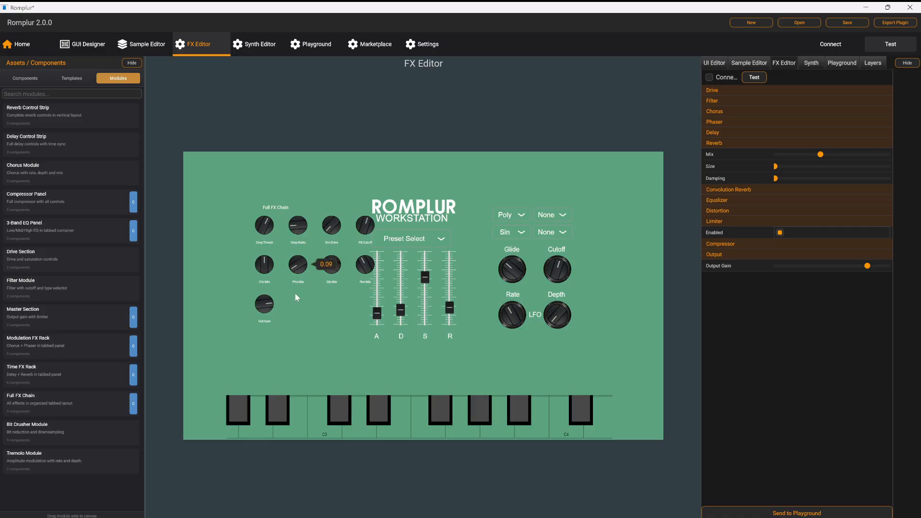
{"action": "mouse_move", "coordinate": [267, 271]}
{"action": "left_click", "coordinate": [256, 243]}
Expand the Compressor parameters and turn the module's compressor threshold and ratio knobs to check their link
{"action": "left_click", "coordinate": [729, 245]}
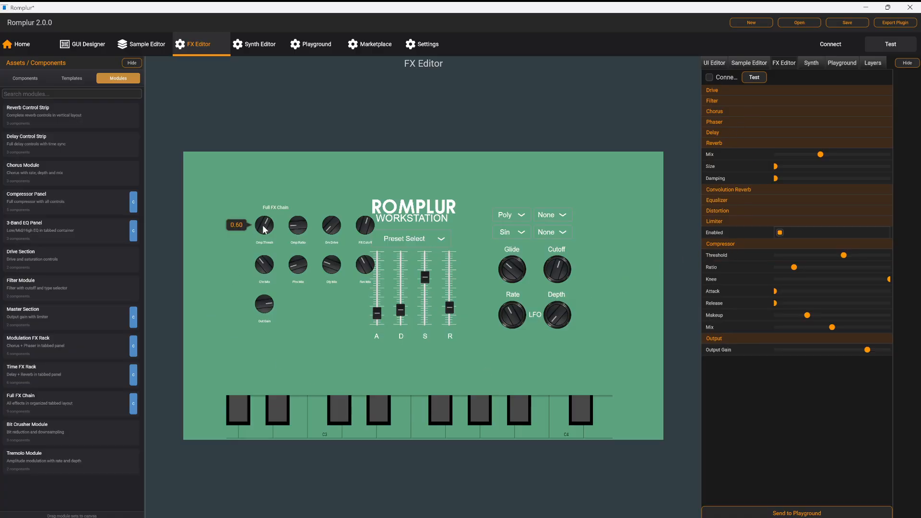
{"action": "left_click_drag", "start_coordinate": [263, 225], "coordinate": [299, 212]}
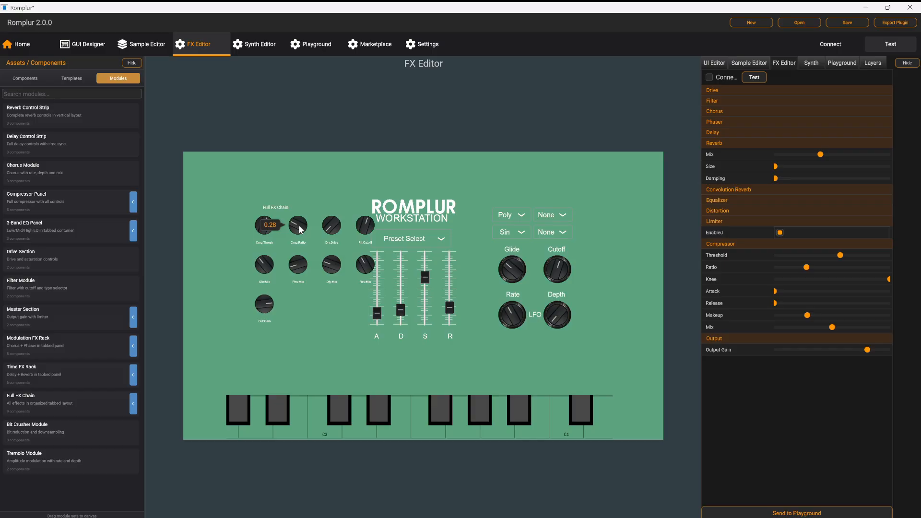
{"action": "left_click_drag", "start_coordinate": [297, 225], "coordinate": [324, 219]}
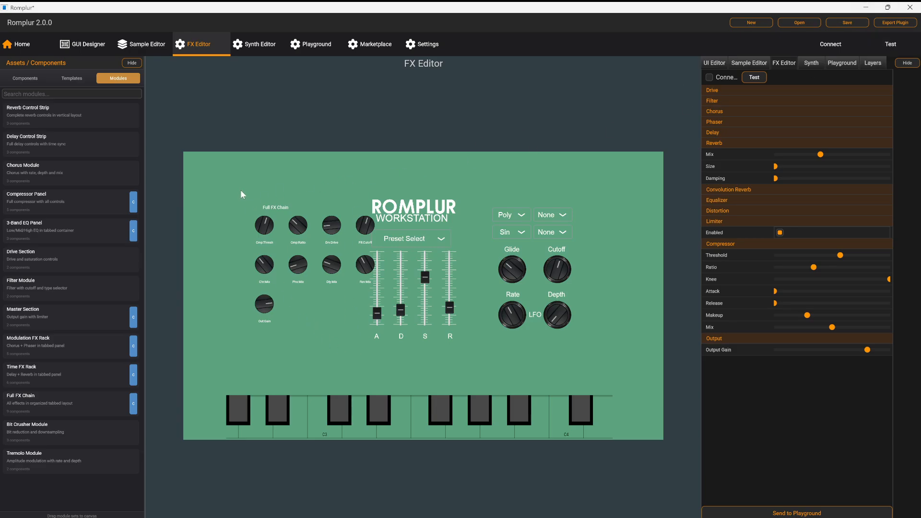
Delete the Full FX Chain module together with the ROMPLUR logo, and add a new knob in the empty area beside the ADSR faders
{"action": "left_click_drag", "start_coordinate": [240, 189], "coordinate": [354, 332]}
{"action": "key", "text": "Delete"}
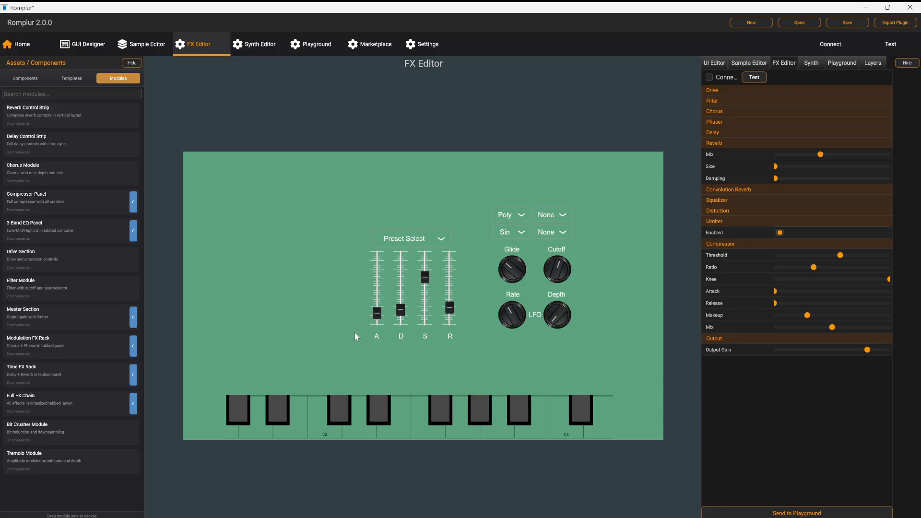
{"action": "right_click", "coordinate": [238, 201]}
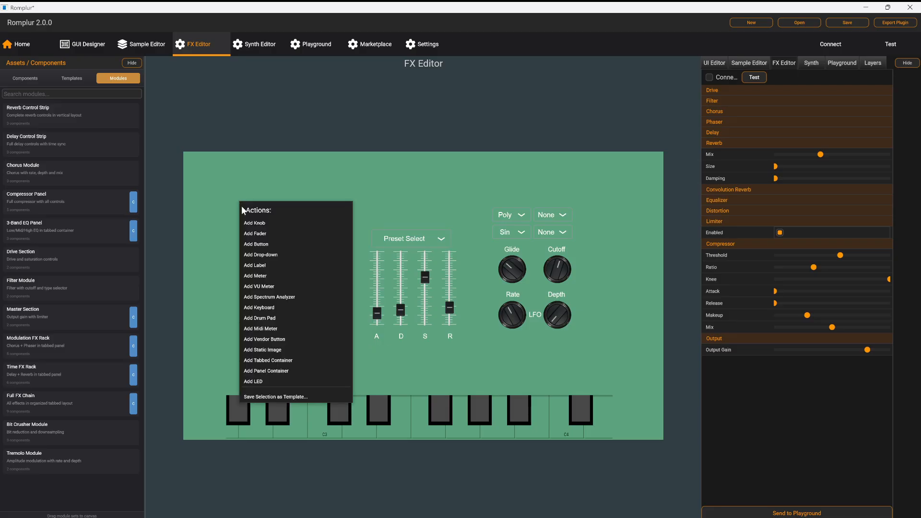
{"action": "left_click", "coordinate": [271, 223]}
{"action": "left_click_drag", "start_coordinate": [254, 221], "coordinate": [266, 256]}
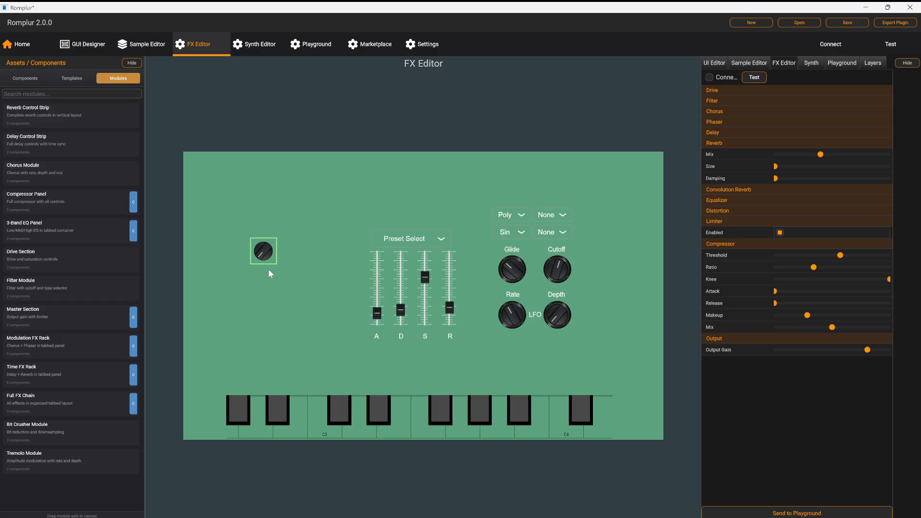
Connect the new knob to the compressor's Threshold parameter
{"action": "left_click", "coordinate": [827, 44]}
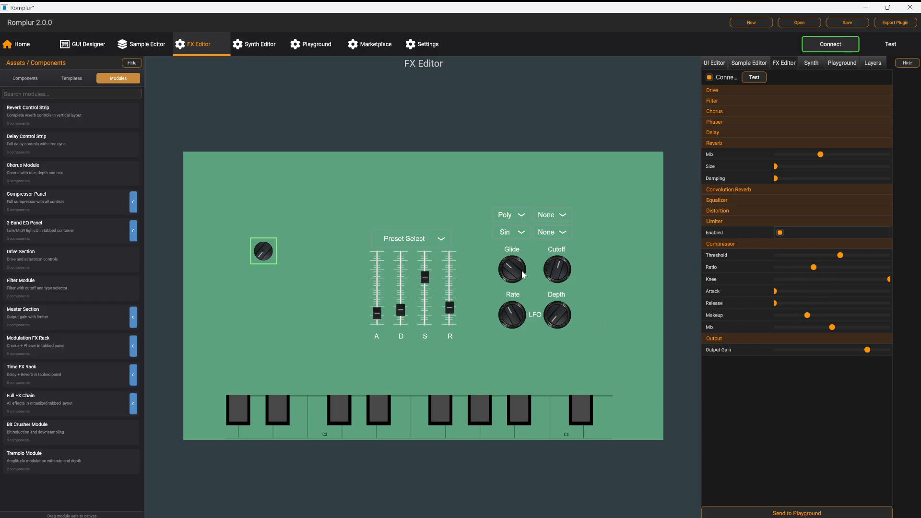
{"action": "left_click", "coordinate": [261, 255]}
{"action": "left_click_drag", "start_coordinate": [835, 257], "coordinate": [813, 237]}
Turn the connected knob in test mode to drive the compressor Threshold, and switch off connect mode
{"action": "left_click", "coordinate": [885, 46]}
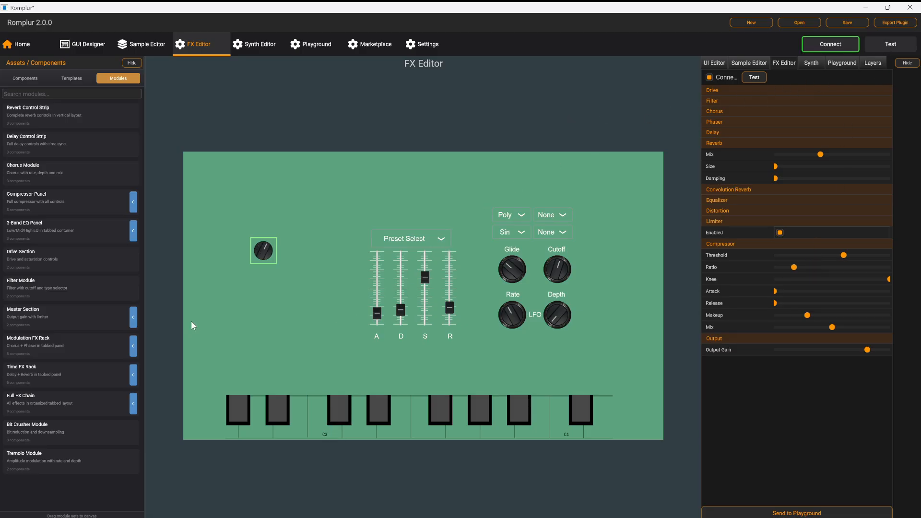
{"action": "mouse_move", "coordinate": [265, 253]}
{"action": "left_mouse_down"}
{"action": "mouse_move", "coordinate": [275, 194]}
{"action": "mouse_move", "coordinate": [251, 291]}
{"action": "mouse_move", "coordinate": [254, 236]}
{"action": "mouse_move", "coordinate": [246, 297]}
{"action": "mouse_move", "coordinate": [265, 230]}
{"action": "mouse_move", "coordinate": [246, 301]}
{"action": "mouse_move", "coordinate": [237, 271]}
{"action": "mouse_move", "coordinate": [243, 263]}
{"action": "mouse_move", "coordinate": [243, 280]}
{"action": "mouse_move", "coordinate": [281, 248]}
{"action": "left_mouse_up"}
{"action": "left_click", "coordinate": [819, 45]}
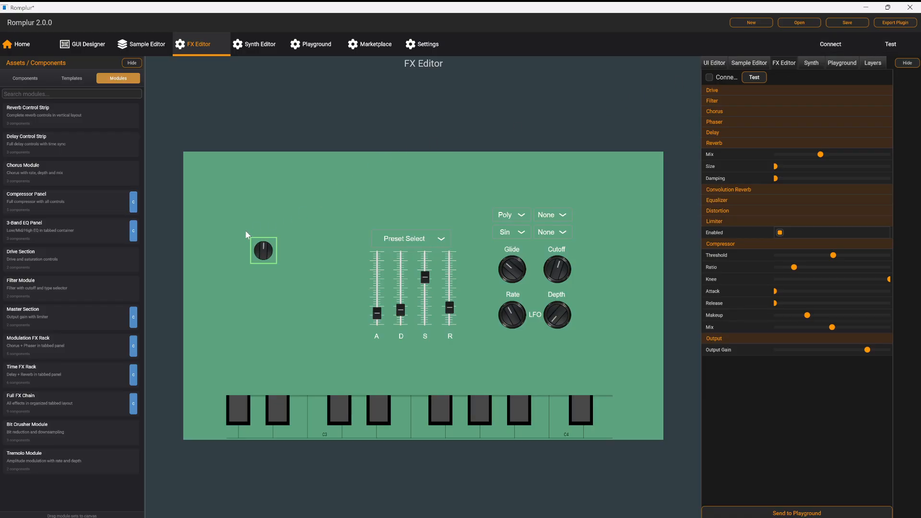
Disconnect the new knob from its parameter and start test mode again
{"action": "right_click", "coordinate": [267, 245]}
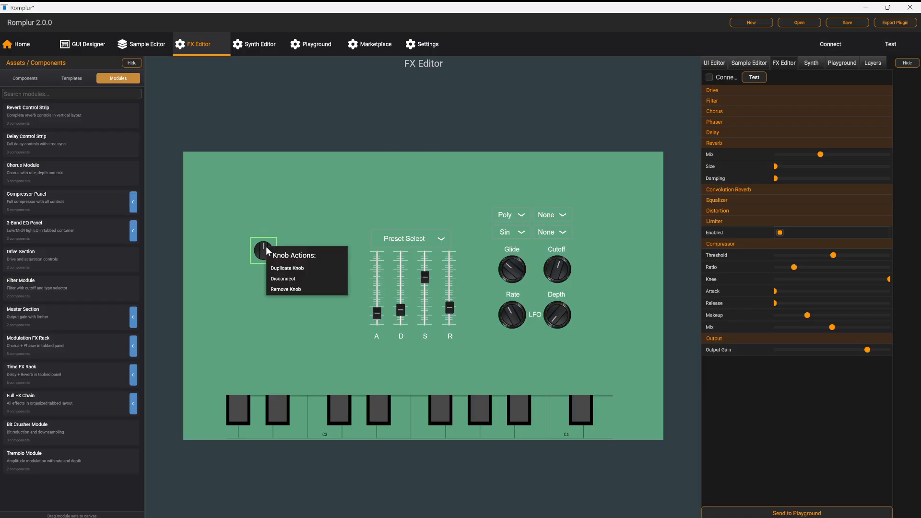
{"action": "left_click", "coordinate": [287, 280]}
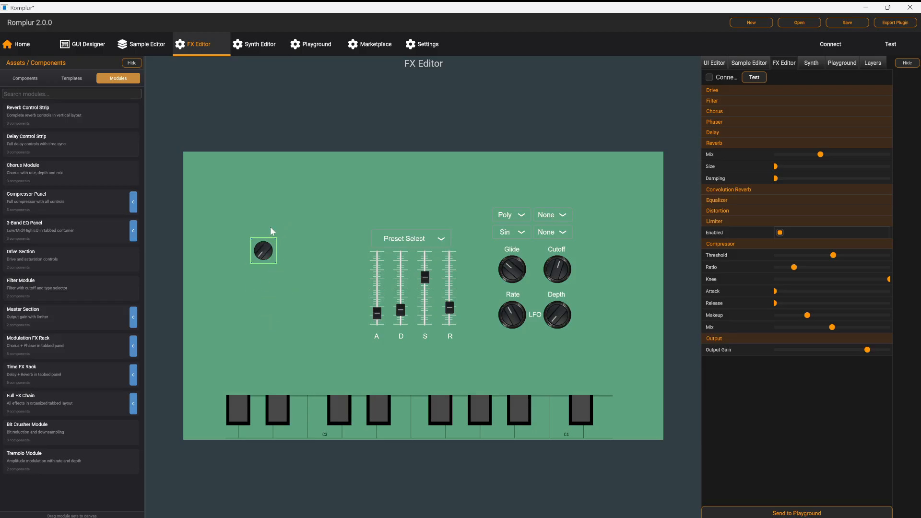
{"action": "left_click", "coordinate": [890, 43]}
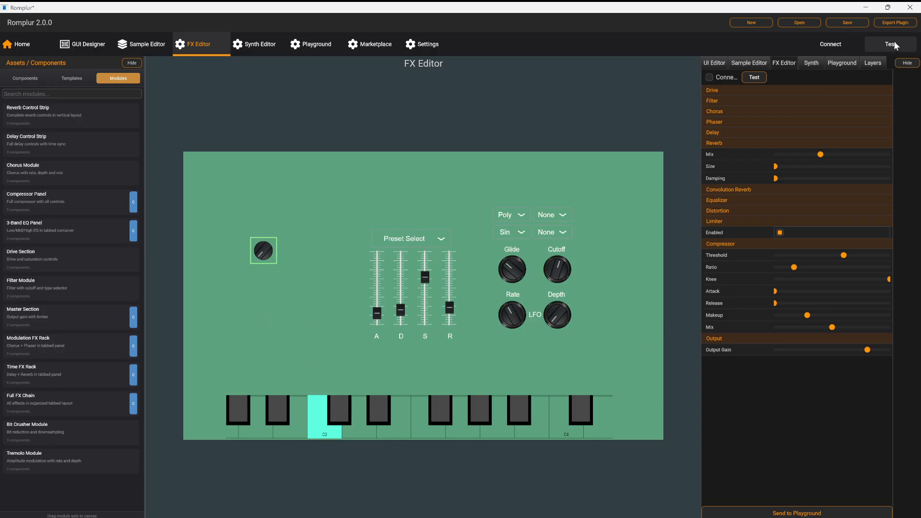
Open the Synth Editor and enable the synth in its core settings
{"action": "mouse_move", "coordinate": [260, 261]}
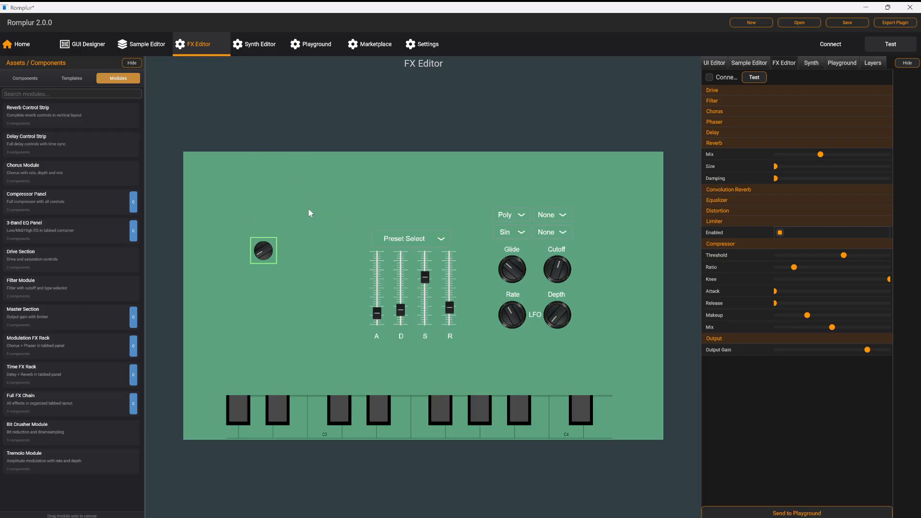
{"action": "left_click", "coordinate": [255, 44]}
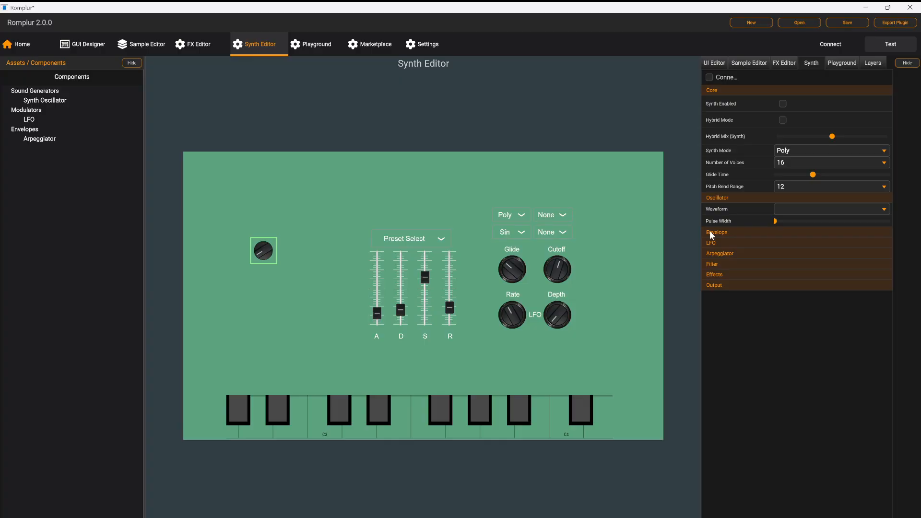
{"action": "left_click", "coordinate": [723, 197]}
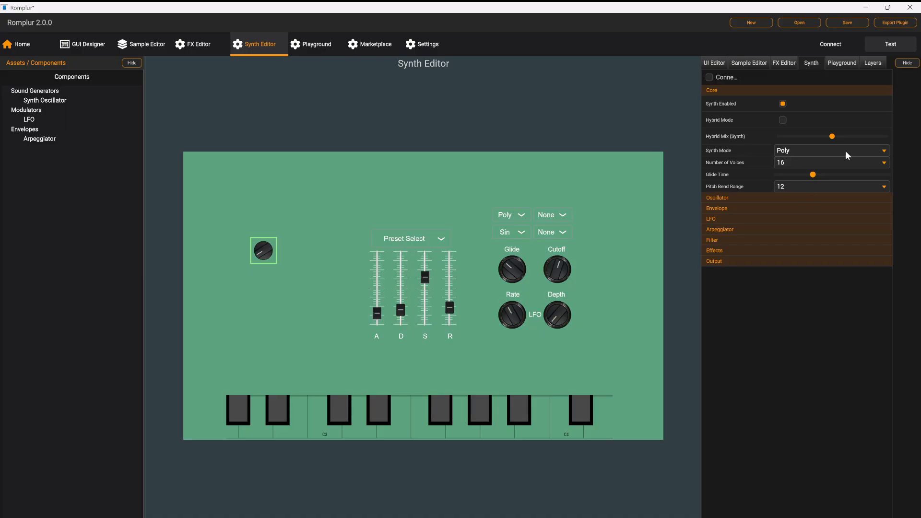
Try the Mono and Mono Legato synth modes, and return the synth mode to Poly
{"action": "left_click", "coordinate": [819, 153]}
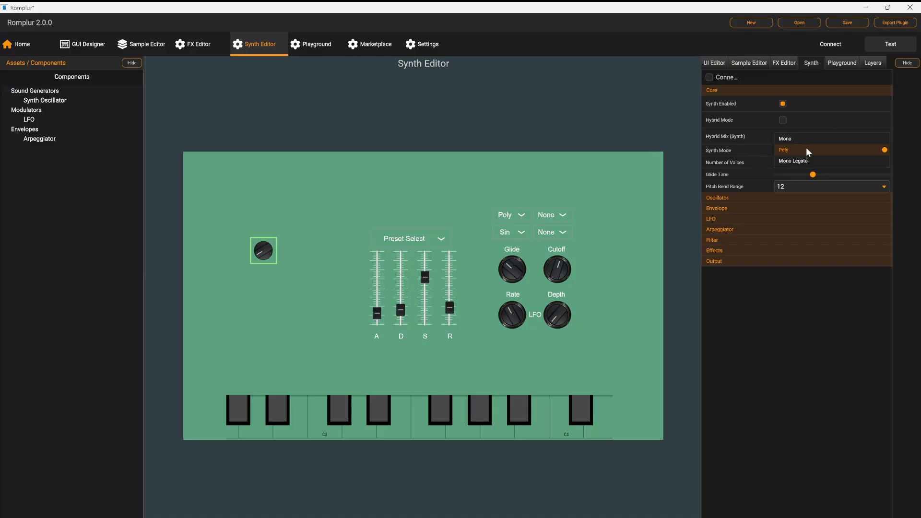
{"action": "left_click", "coordinate": [802, 139]}
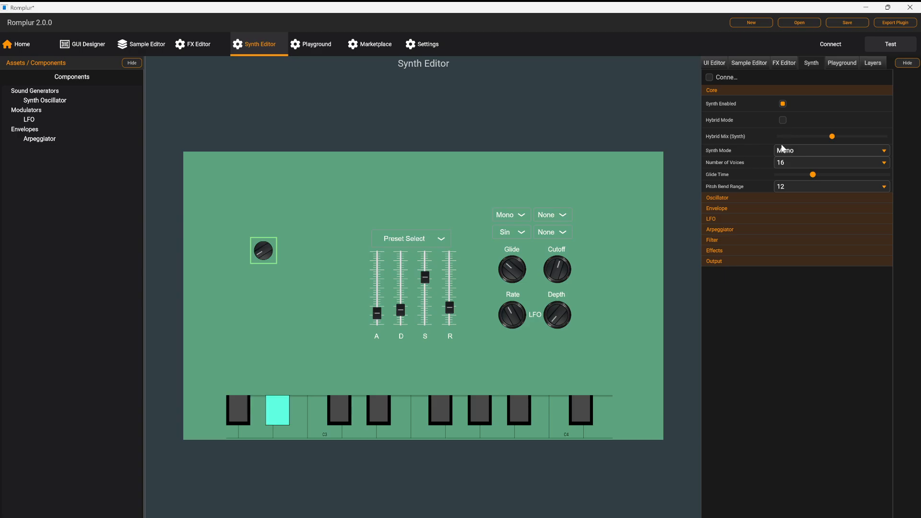
{"action": "left_click", "coordinate": [782, 149]}
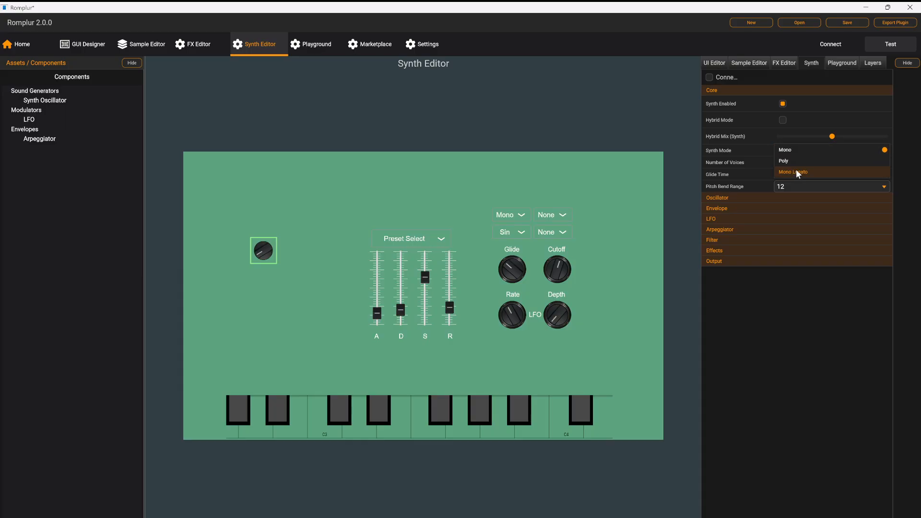
{"action": "left_click", "coordinate": [796, 170]}
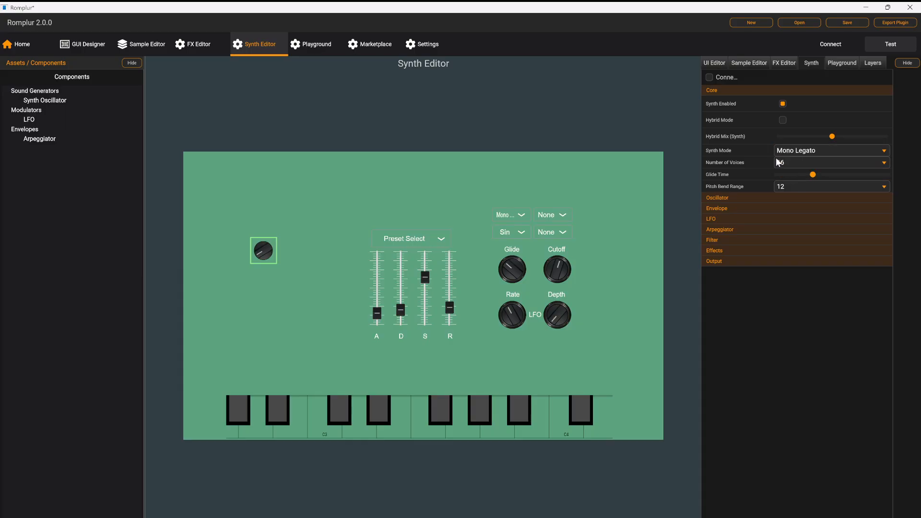
{"action": "left_click", "coordinate": [789, 151]}
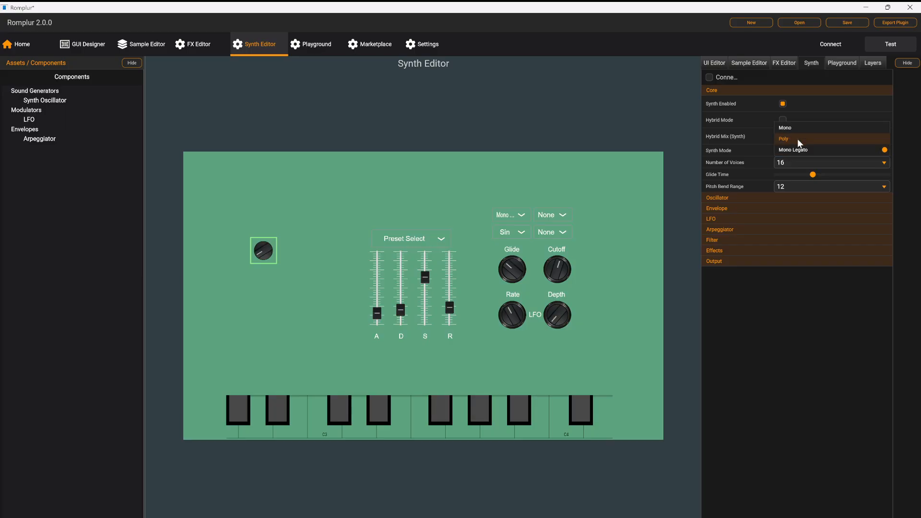
{"action": "left_click", "coordinate": [797, 139]}
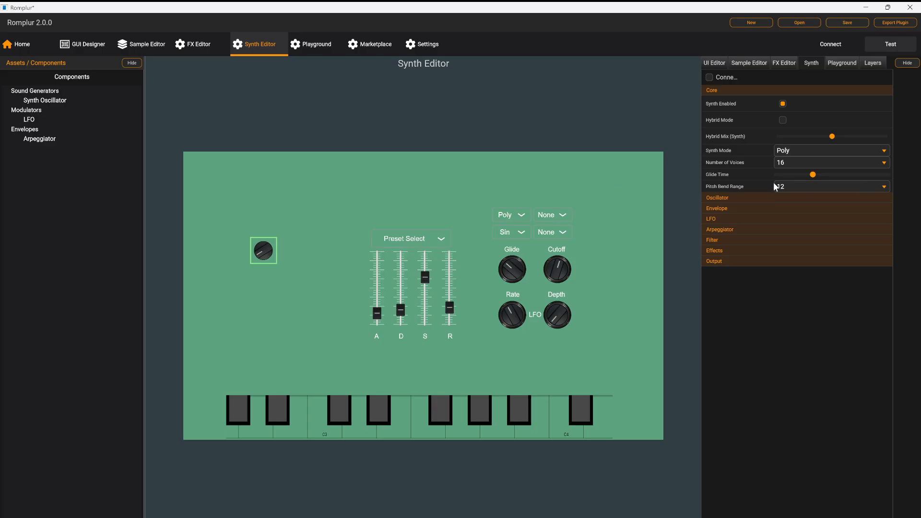
Audition the Sine and Saw oscillator waveforms, and reset the Glide Time to its minimum
{"action": "left_click", "coordinate": [739, 197]}
{"action": "left_click", "coordinate": [809, 209]}
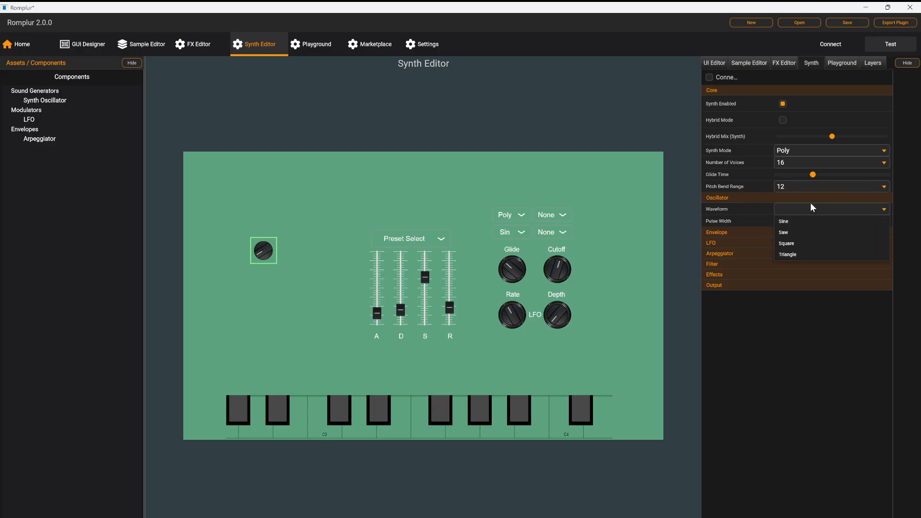
{"action": "left_click", "coordinate": [807, 218]}
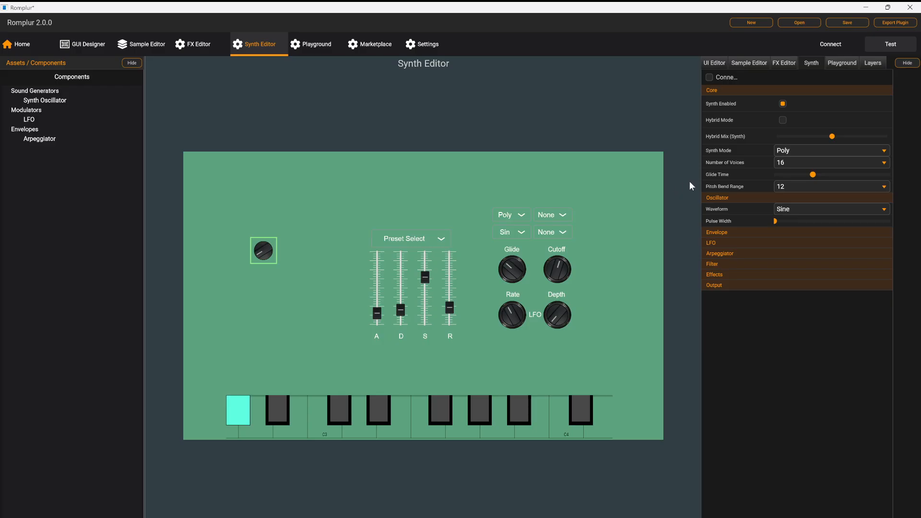
{"action": "left_click", "coordinate": [838, 209]}
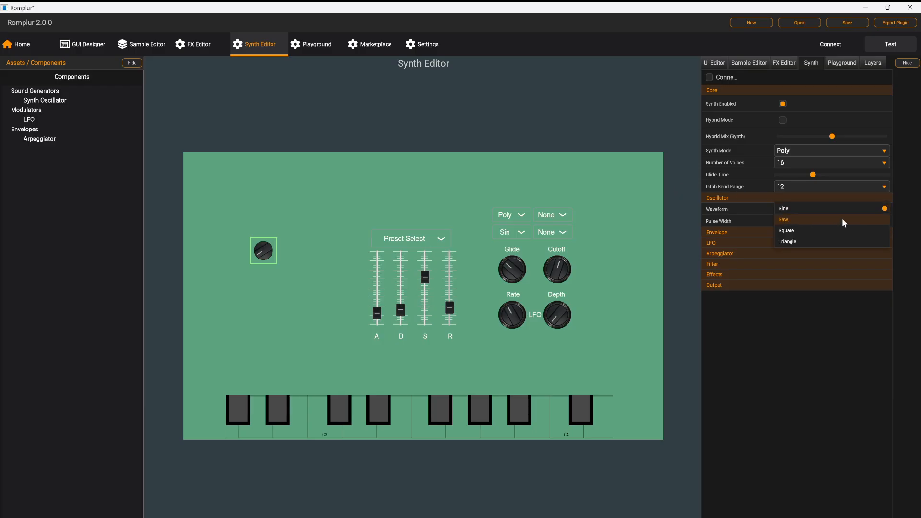
{"action": "left_click", "coordinate": [797, 220]}
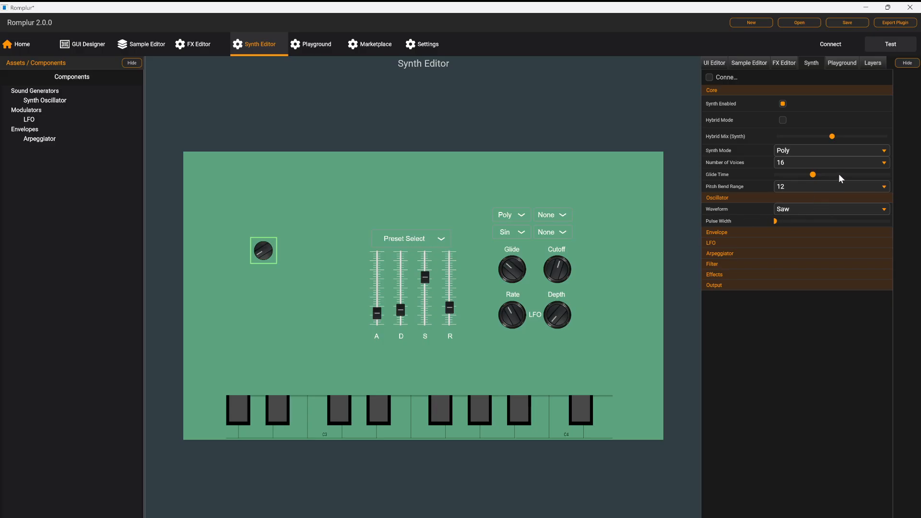
{"action": "double_click", "coordinate": [812, 175]}
Set the oscillator waveform to Square and vary its Pulse Width
{"action": "left_click", "coordinate": [793, 213]}
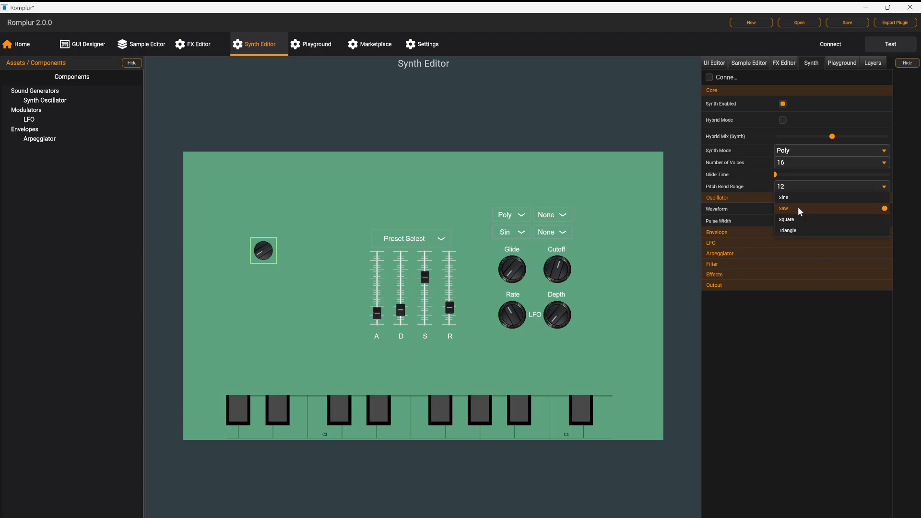
{"action": "left_click", "coordinate": [800, 221]}
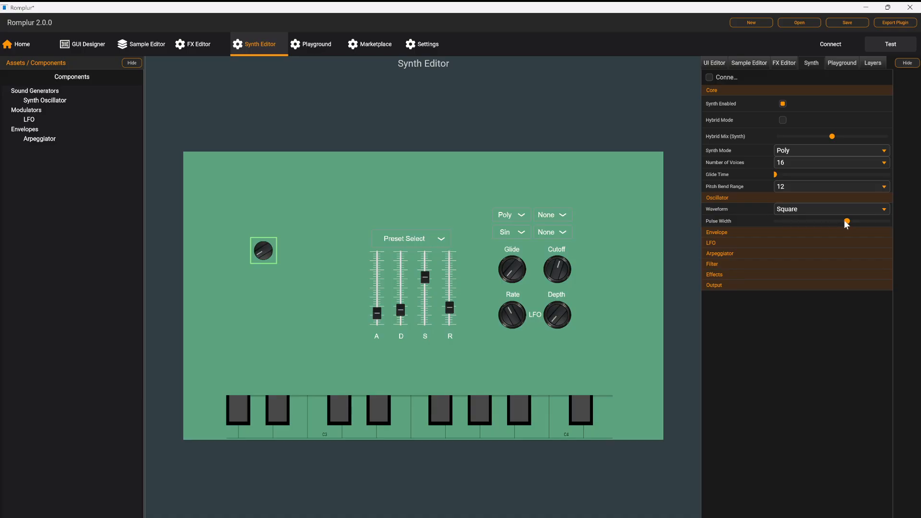
{"action": "left_click_drag", "start_coordinate": [845, 221], "coordinate": [799, 220]}
{"action": "left_click", "coordinate": [789, 199]}
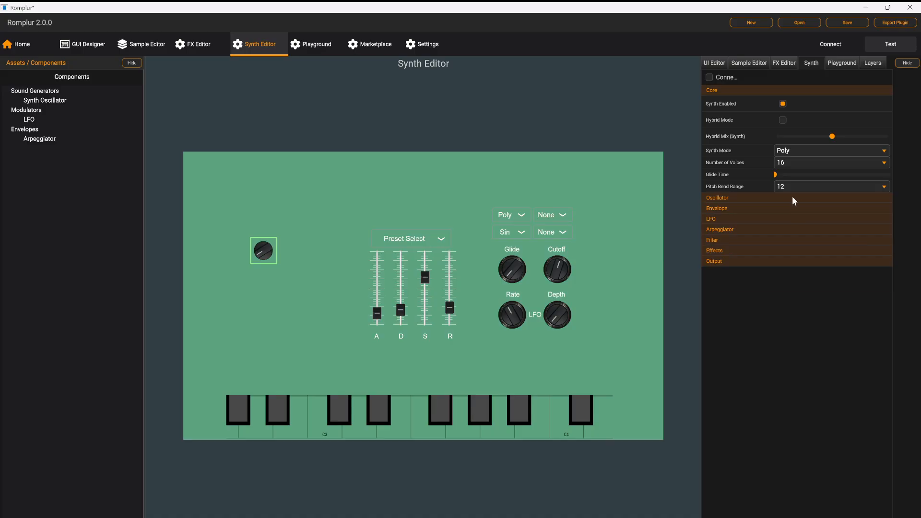
{"action": "left_click", "coordinate": [792, 197]}
Compare the Triangle and Sine oscillator waveforms, and return the waveform to Square
{"action": "left_click", "coordinate": [794, 211]}
{"action": "left_click", "coordinate": [796, 219]}
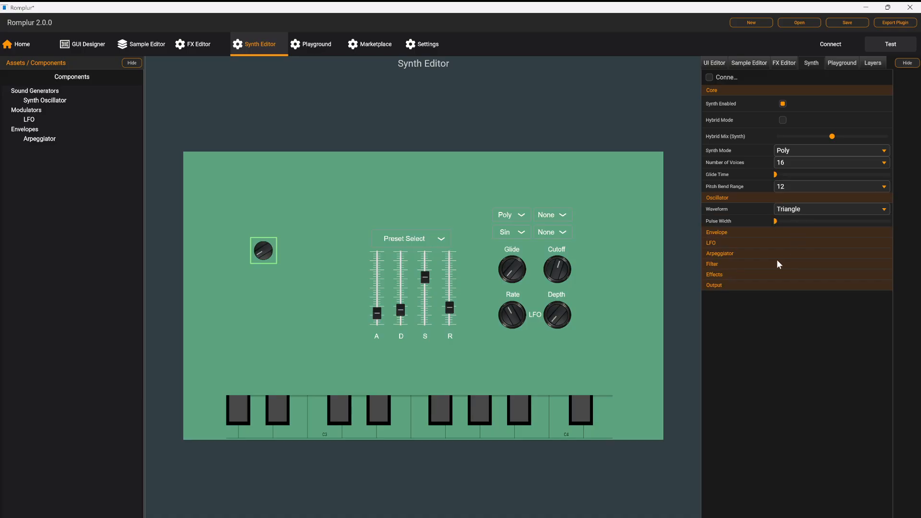
{"action": "left_click", "coordinate": [794, 211]}
{"action": "left_click", "coordinate": [794, 174]}
{"action": "left_click", "coordinate": [788, 213]}
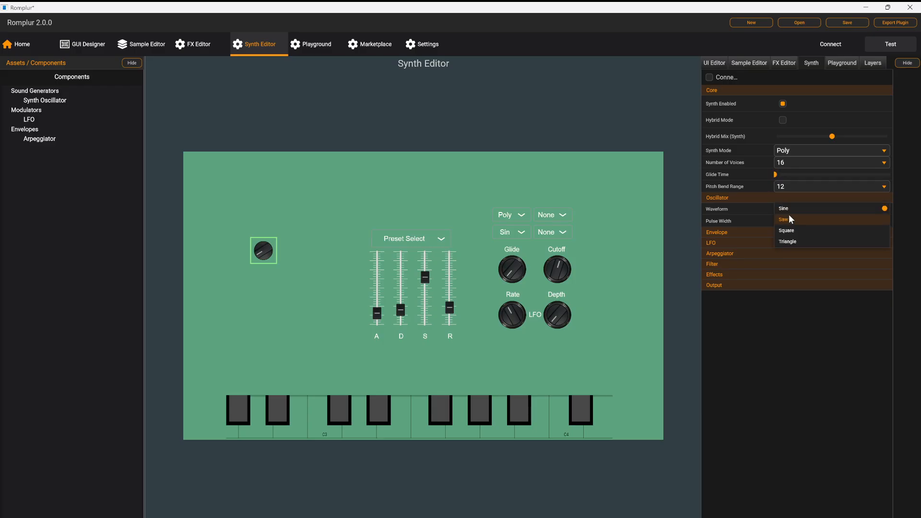
{"action": "left_click", "coordinate": [793, 241]}
{"action": "left_click", "coordinate": [791, 209]}
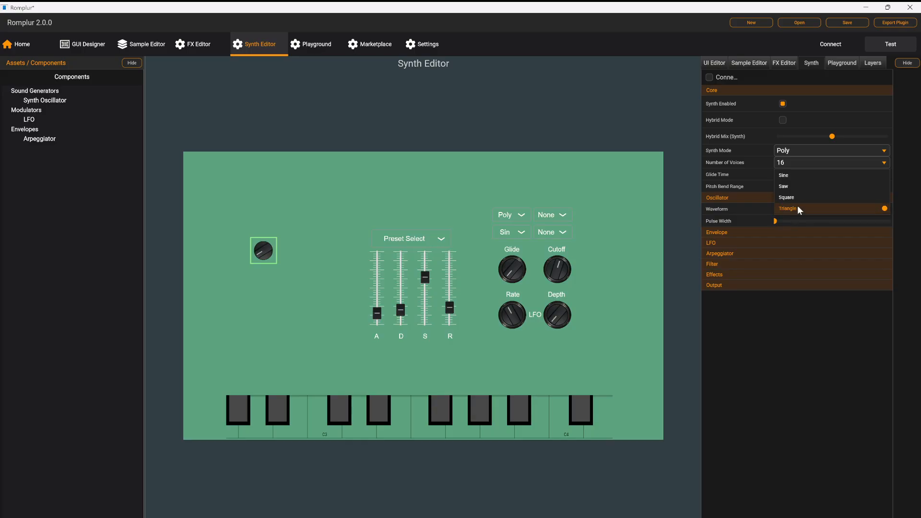
{"action": "left_click", "coordinate": [795, 197]}
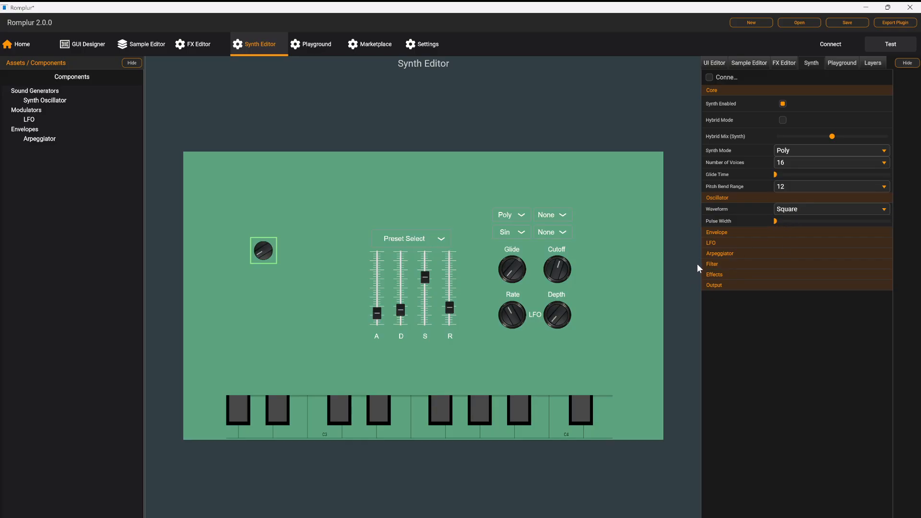
Set the oscillator waveform to Sine and lengthen the envelope's Attack and Release, settling Release at about a third of its range
{"action": "left_click", "coordinate": [724, 232]}
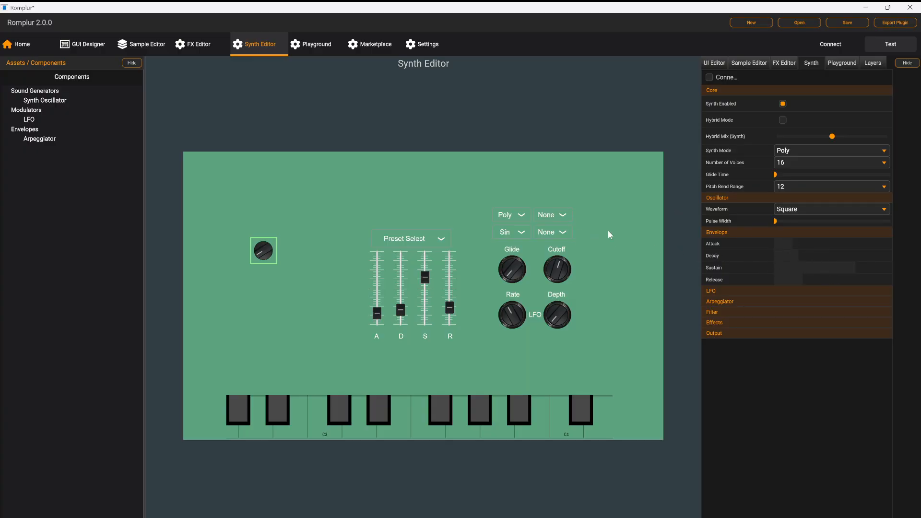
{"action": "left_click", "coordinate": [800, 208]}
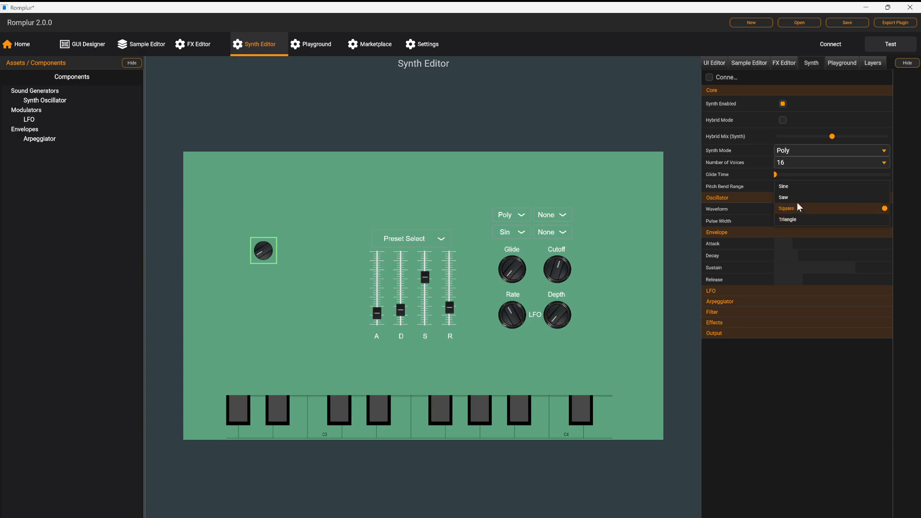
{"action": "left_click", "coordinate": [801, 187]}
{"action": "mouse_move", "coordinate": [796, 246]}
{"action": "left_mouse_down"}
{"action": "mouse_move", "coordinate": [866, 248]}
{"action": "mouse_move", "coordinate": [804, 241]}
{"action": "left_mouse_up"}
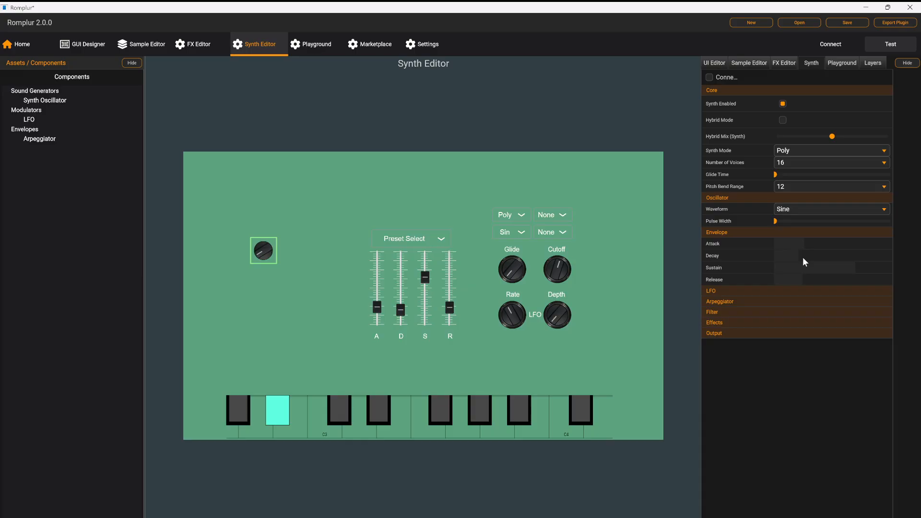
{"action": "left_click_drag", "start_coordinate": [807, 278], "coordinate": [866, 280]}
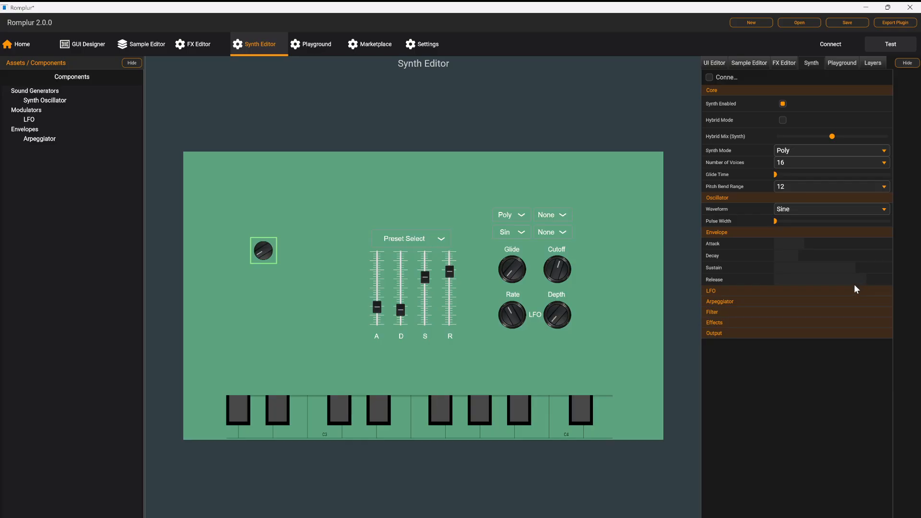
{"action": "left_click_drag", "start_coordinate": [845, 283], "coordinate": [812, 280]}
Lower the envelope's Attack to its minimum and set the oscillator waveform to Square
{"action": "left_click", "coordinate": [721, 292]}
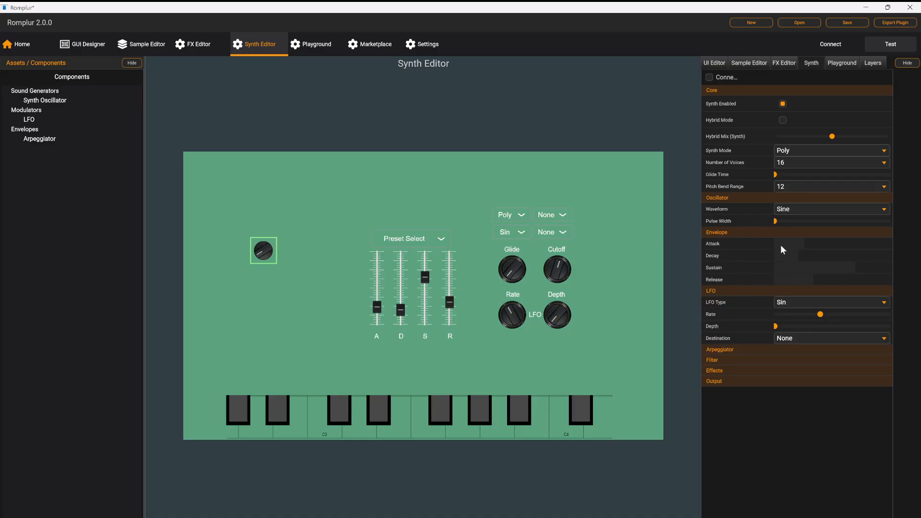
{"action": "left_click_drag", "start_coordinate": [784, 247], "coordinate": [771, 245]}
{"action": "left_click", "coordinate": [801, 211]}
{"action": "left_click", "coordinate": [796, 230]}
Set up a Saw LFO with Rate at about half, Depth slightly above half, and Pitch as its destination
{"action": "left_click", "coordinate": [796, 302]}
{"action": "left_click", "coordinate": [791, 313]}
{"action": "left_click", "coordinate": [831, 314]}
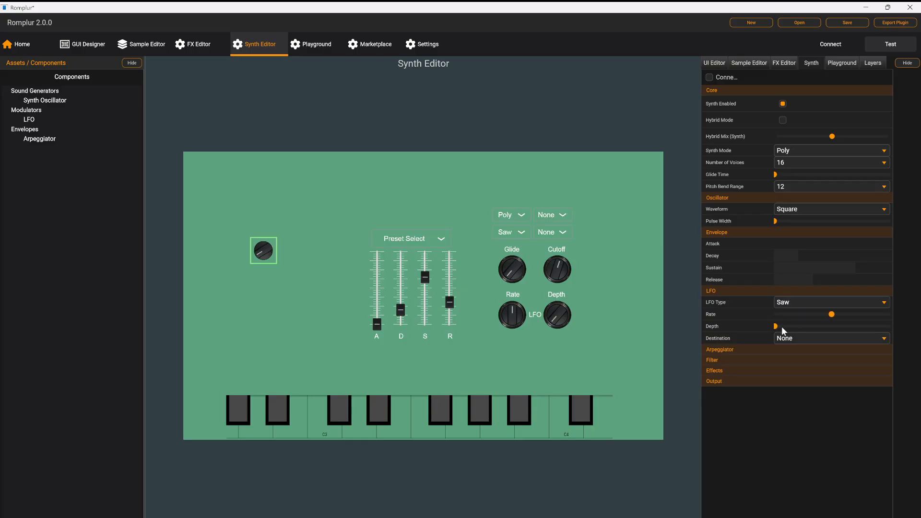
{"action": "left_click_drag", "start_coordinate": [781, 326], "coordinate": [840, 327]}
{"action": "left_click", "coordinate": [815, 336]}
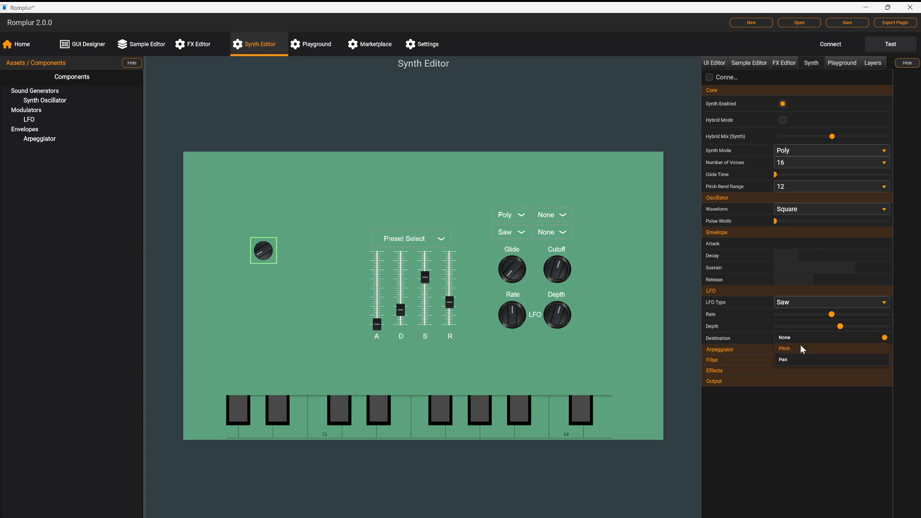
{"action": "left_click", "coordinate": [799, 348]}
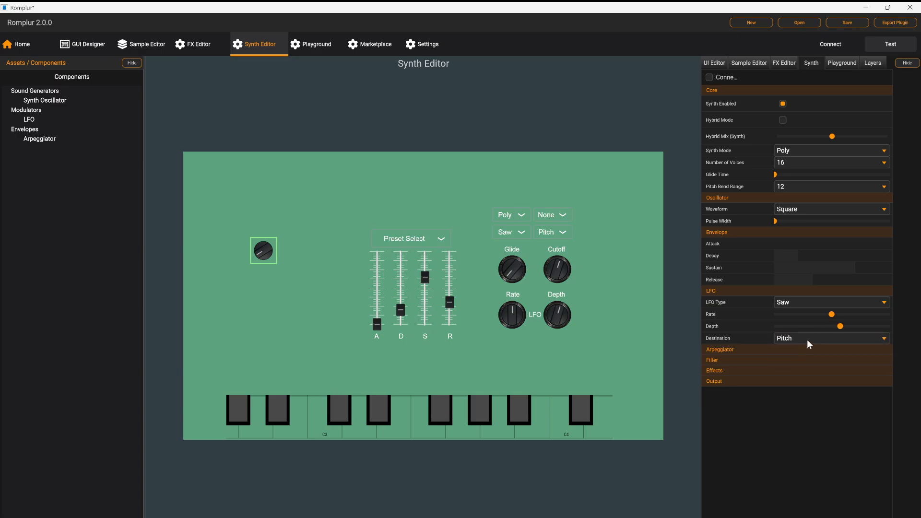
Change the LFO type to Square and adjust its Depth and Rate, settling both near the middle of their ranges
{"action": "left_click_drag", "start_coordinate": [841, 326], "coordinate": [857, 318]}
{"action": "left_click", "coordinate": [862, 303]}
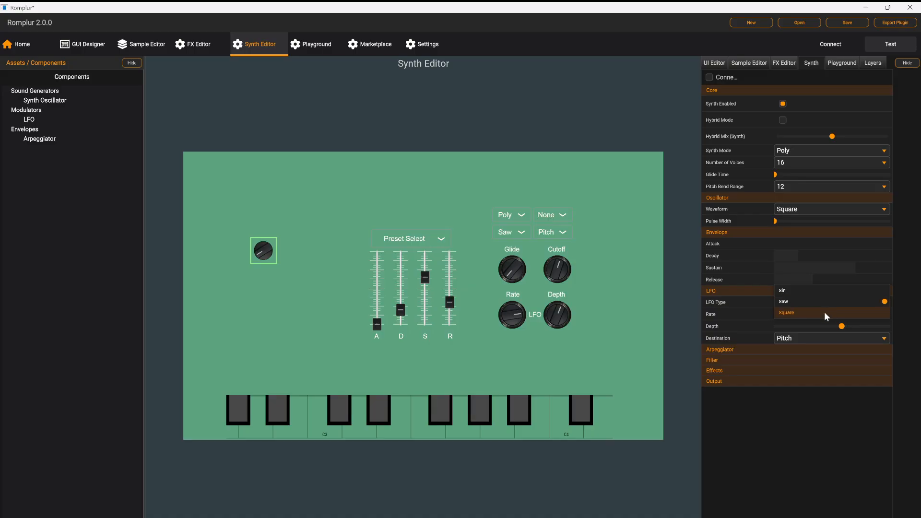
{"action": "left_click", "coordinate": [865, 327]}
{"action": "left_click_drag", "start_coordinate": [866, 316], "coordinate": [826, 317]}
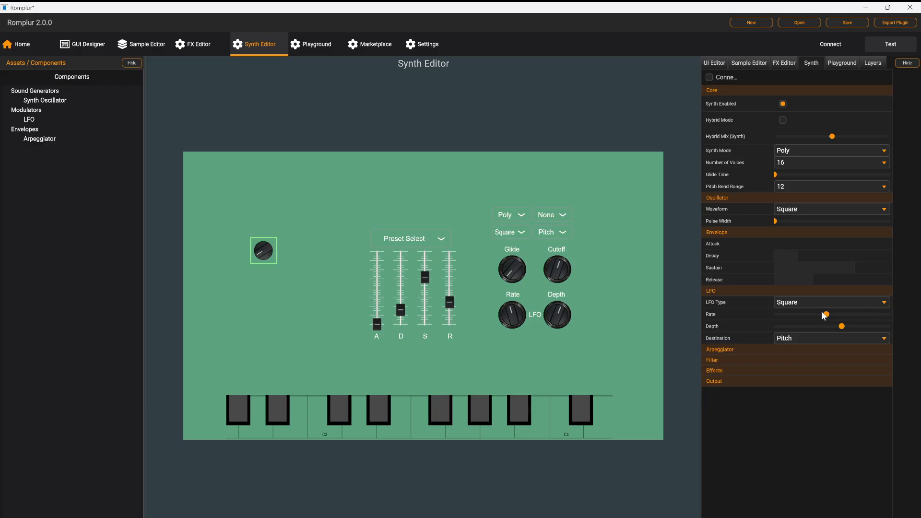
Set the oscillator waveform to Saw and lower the synth's Output Gain to slightly above half
{"action": "left_click", "coordinate": [798, 211]}
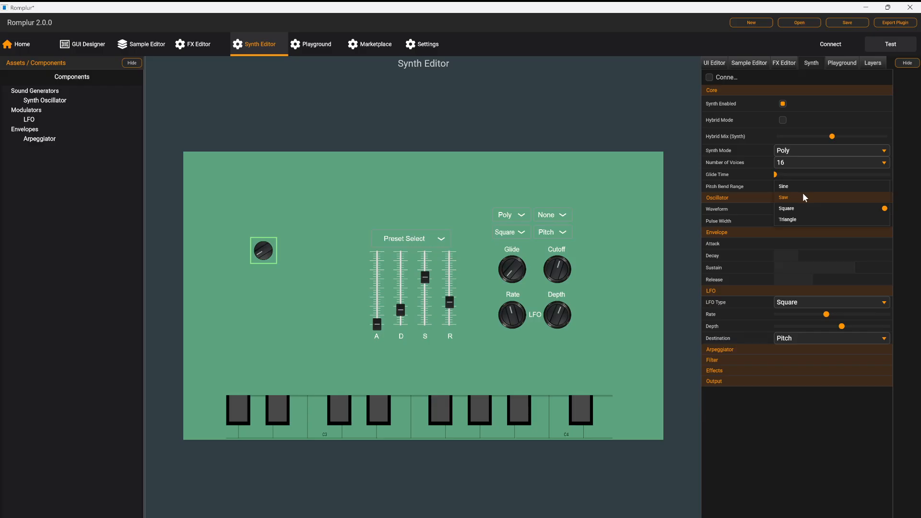
{"action": "left_click", "coordinate": [804, 197]}
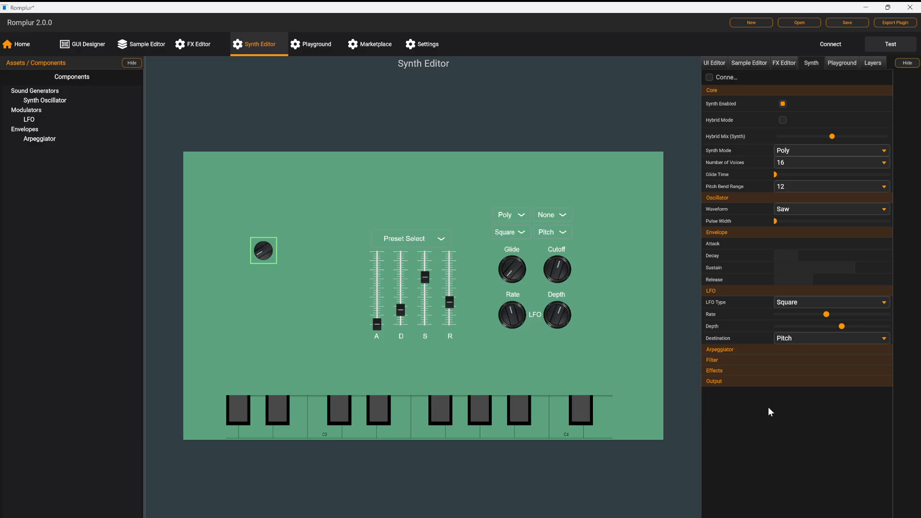
{"action": "left_click", "coordinate": [733, 382]}
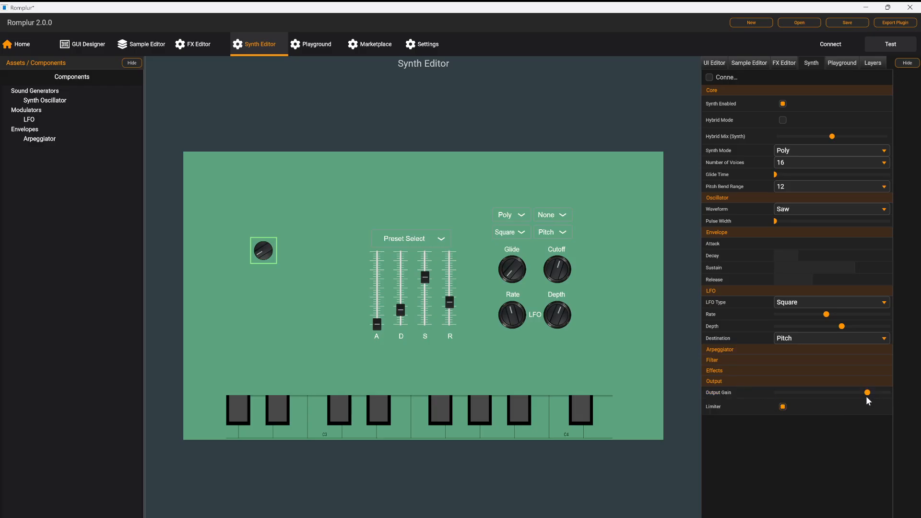
{"action": "mouse_move", "coordinate": [830, 394]}
{"action": "left_mouse_down"}
{"action": "mouse_move", "coordinate": [819, 395]}
{"action": "mouse_move", "coordinate": [842, 394]}
{"action": "left_mouse_up"}
Set the LFO destination to Pan and bring its Rate and Depth down to their minimum
{"action": "left_click", "coordinate": [795, 338]}
{"action": "left_click", "coordinate": [796, 345]}
{"action": "left_click_drag", "start_coordinate": [825, 315], "coordinate": [694, 334]}
Enable the synth's arpeggiator, adjust its Speed and set its Mode to Up
{"action": "left_click", "coordinate": [744, 352]}
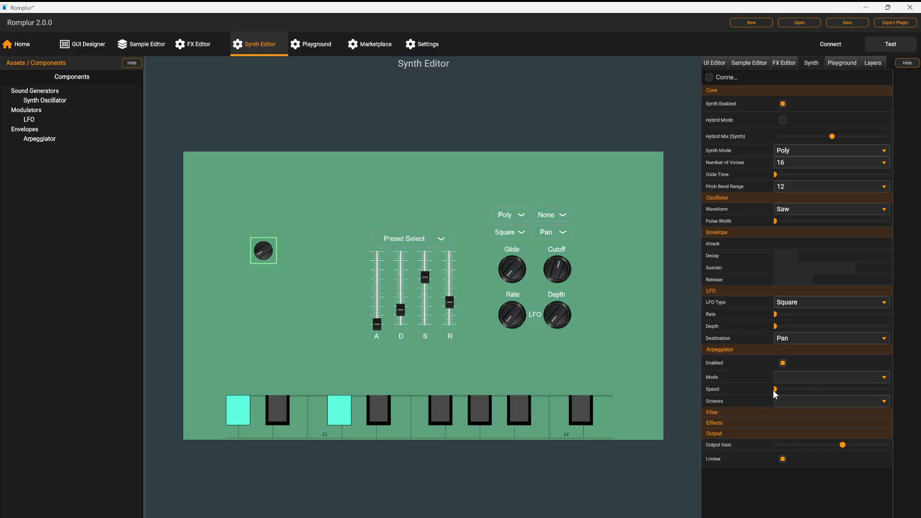
{"action": "left_click_drag", "start_coordinate": [778, 389], "coordinate": [851, 390]}
{"action": "left_click", "coordinate": [796, 377]}
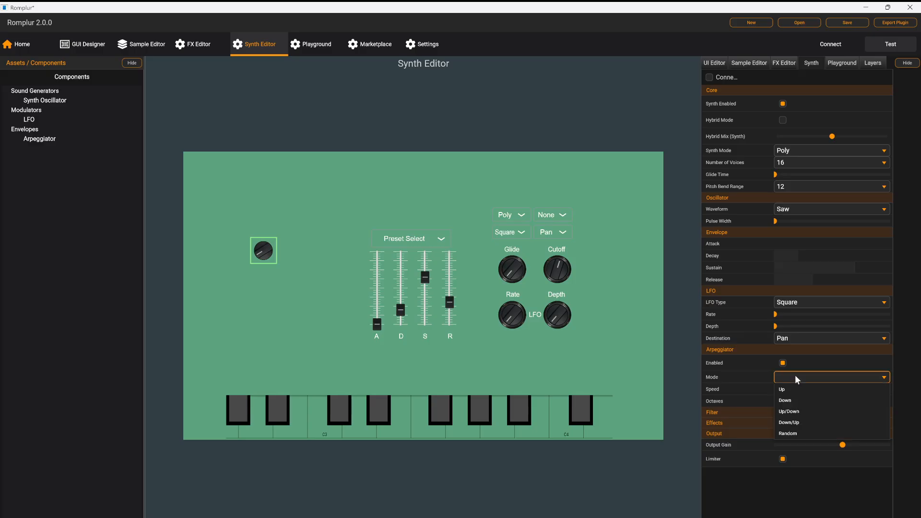
{"action": "left_click", "coordinate": [794, 390]}
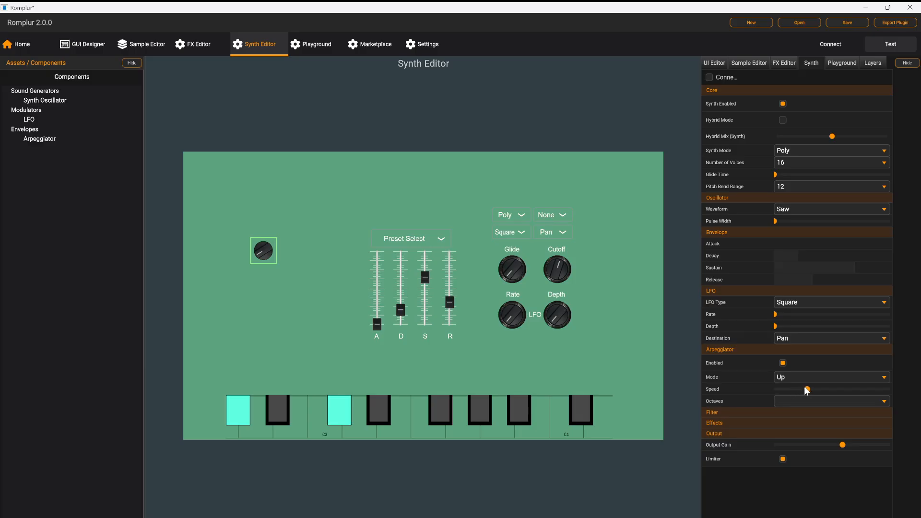
Try the arpeggiator's Down mode, settle on Up/Down, and raise its Speed to about 60%
{"action": "left_click_drag", "start_coordinate": [806, 389], "coordinate": [811, 390]}
{"action": "left_click", "coordinate": [795, 377]}
{"action": "left_click", "coordinate": [799, 387]}
{"action": "left_click", "coordinate": [795, 378]}
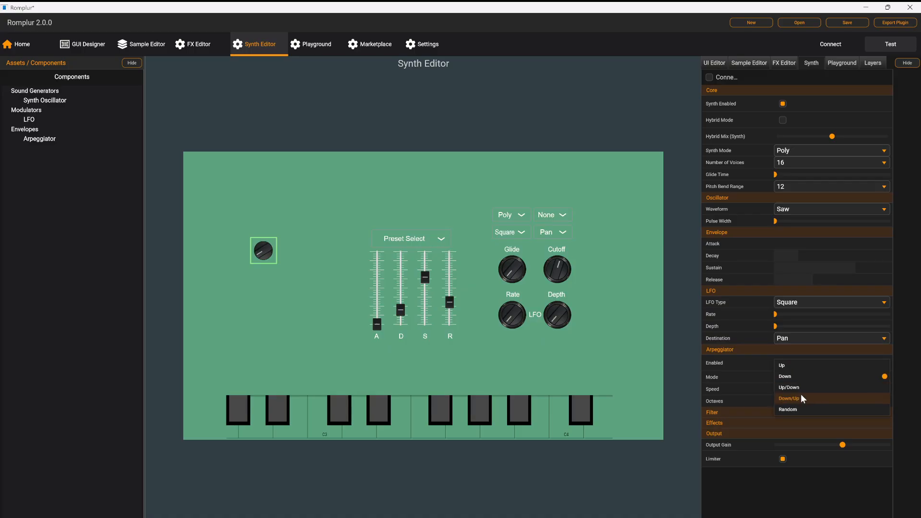
{"action": "left_click", "coordinate": [798, 388]}
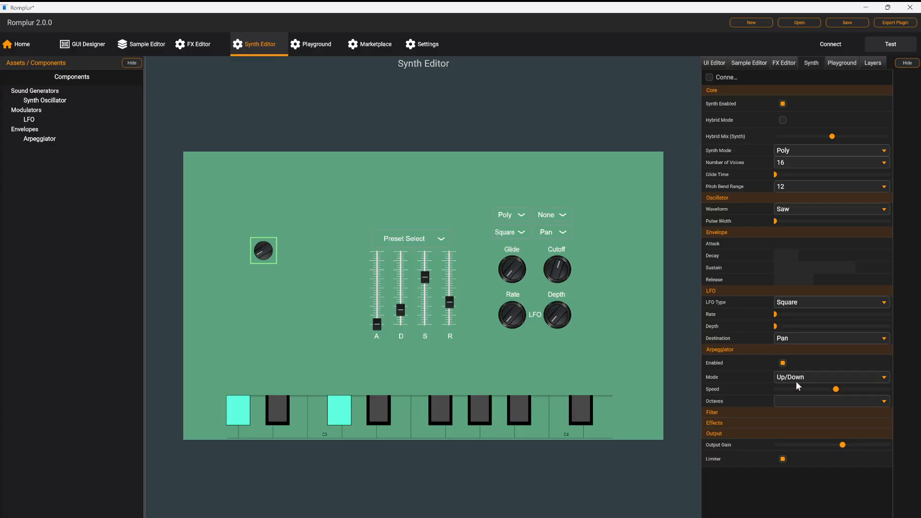
{"action": "left_click_drag", "start_coordinate": [836, 389], "coordinate": [847, 389]}
Try the arpeggiator with 3 octaves and settle its Octaves on 2
{"action": "left_click", "coordinate": [823, 401]}
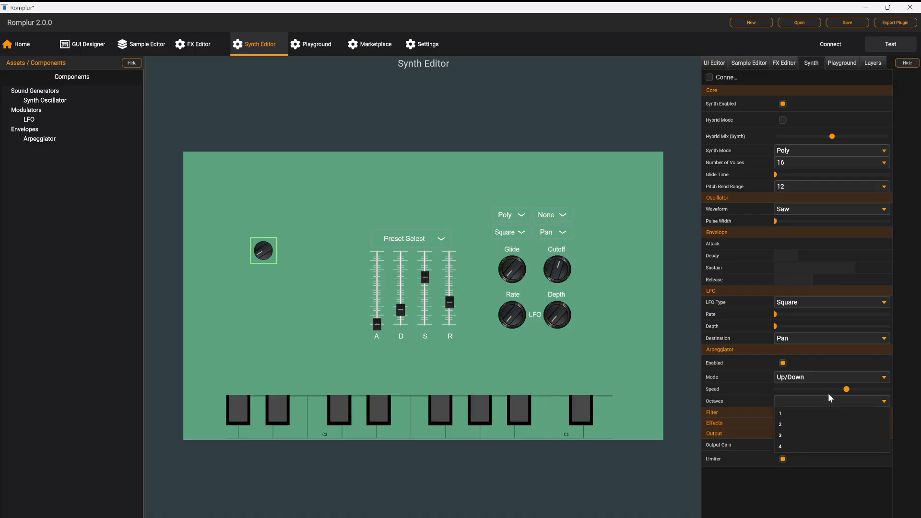
{"action": "left_click", "coordinate": [807, 424]}
{"action": "left_click", "coordinate": [804, 404]}
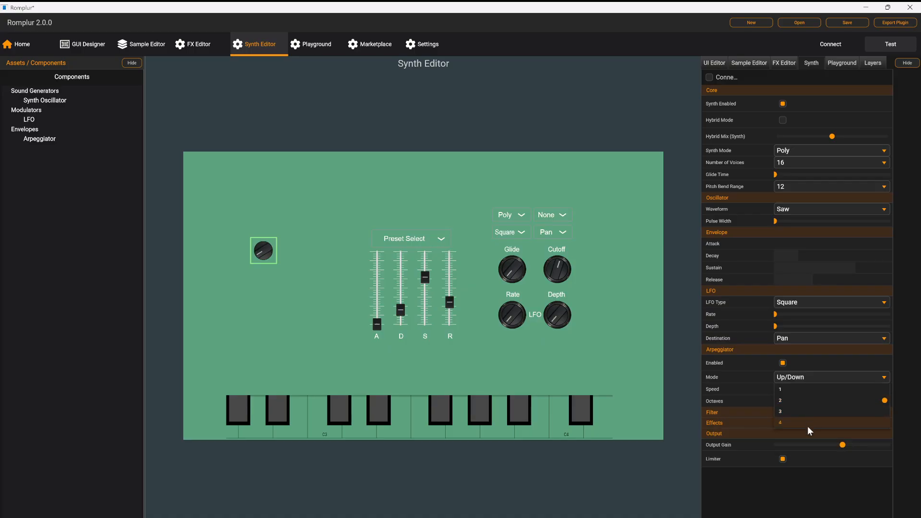
{"action": "left_click", "coordinate": [804, 411]}
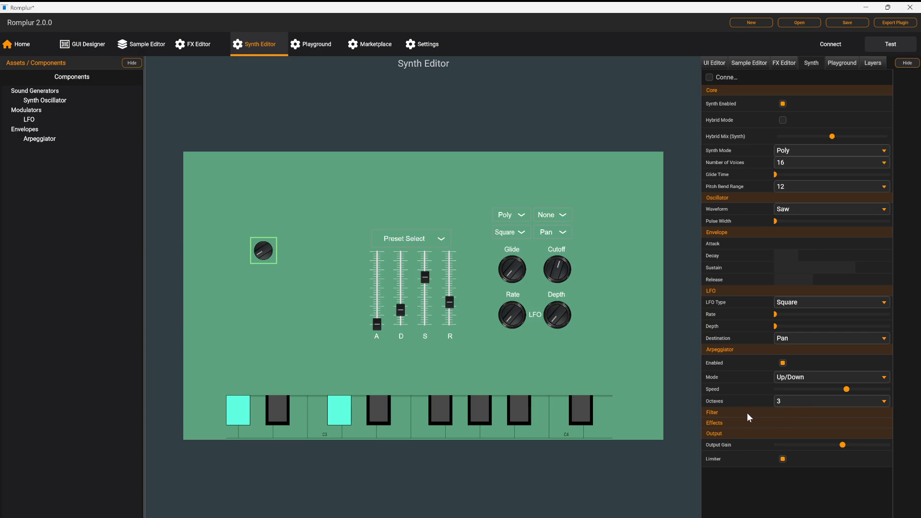
{"action": "left_click", "coordinate": [746, 413]}
{"action": "left_click", "coordinate": [787, 399]}
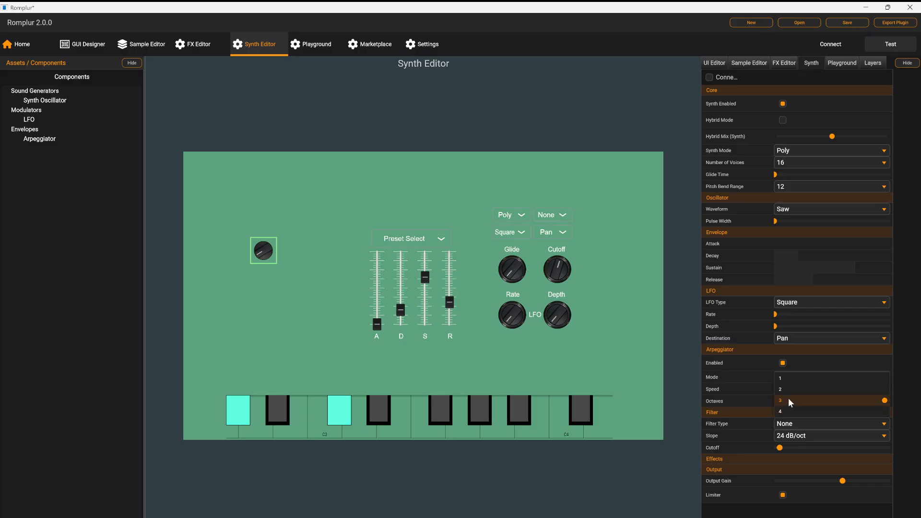
{"action": "left_click", "coordinate": [787, 391]}
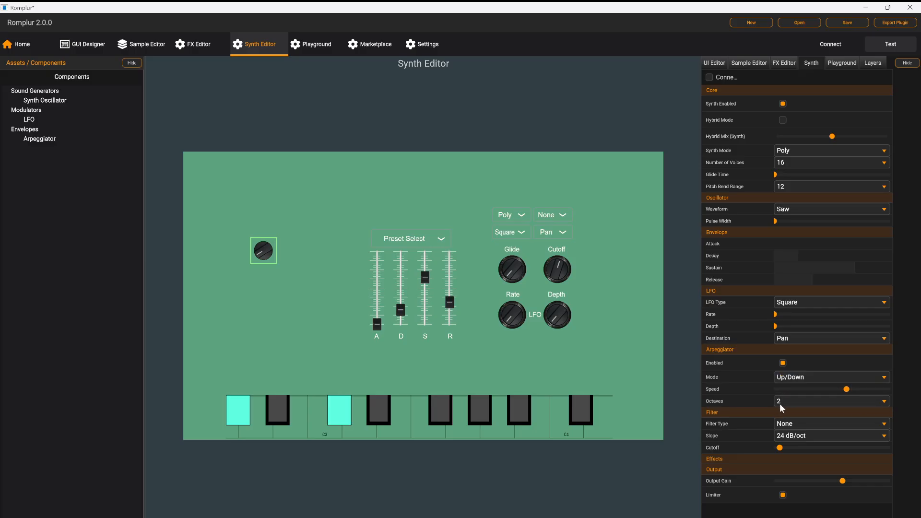
Try the High-pass filter, settle the Filter Type on Low-pass, and raise the Cutoff to over 80% of its range
{"action": "left_click", "coordinate": [793, 424]}
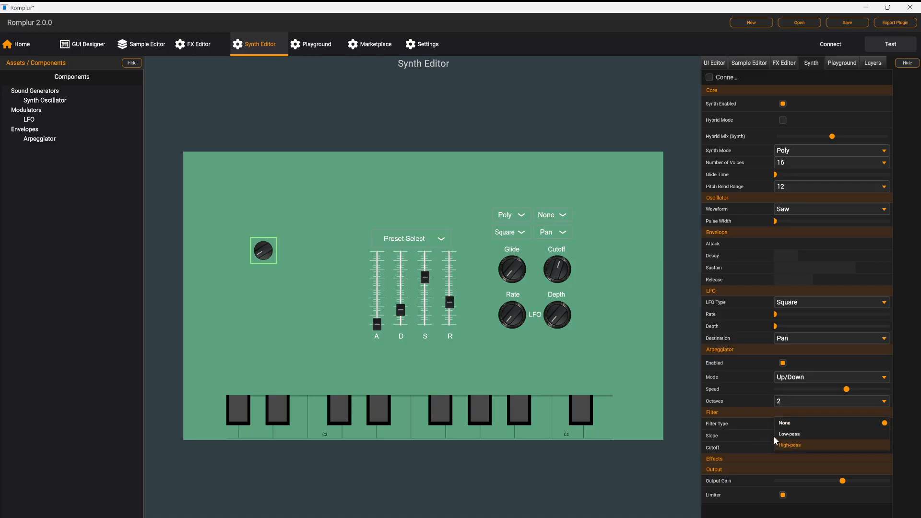
{"action": "left_click", "coordinate": [777, 445]}
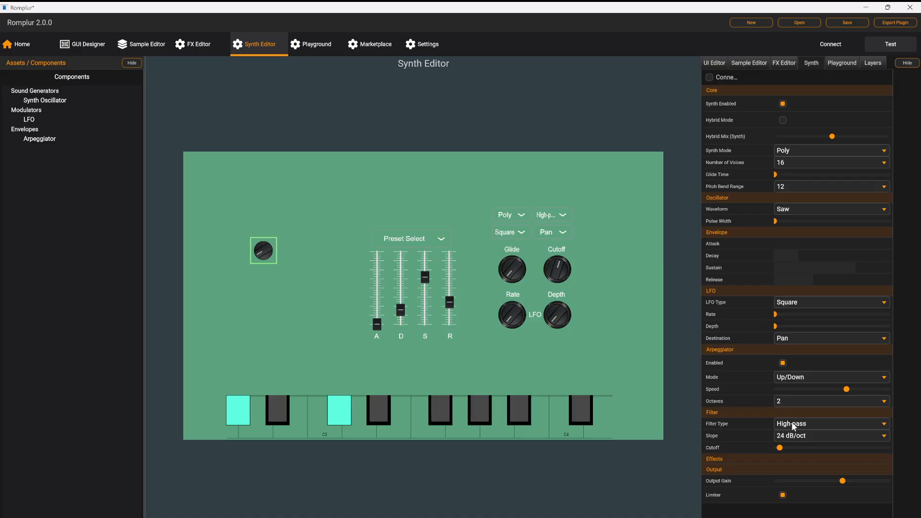
{"action": "left_click", "coordinate": [791, 422]}
{"action": "left_click", "coordinate": [796, 410]}
{"action": "left_click_drag", "start_coordinate": [780, 450], "coordinate": [873, 449]}
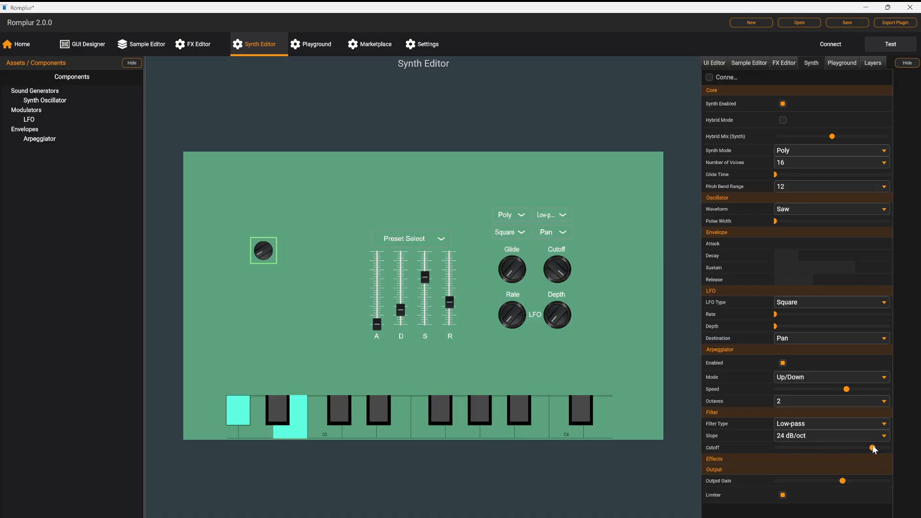
Try filter slopes of 36, 48 and 24 dB/oct and settle the Slope on 12 dB/oct
{"action": "left_click", "coordinate": [843, 436]}
{"action": "left_click", "coordinate": [822, 448]}
{"action": "left_click", "coordinate": [815, 436]}
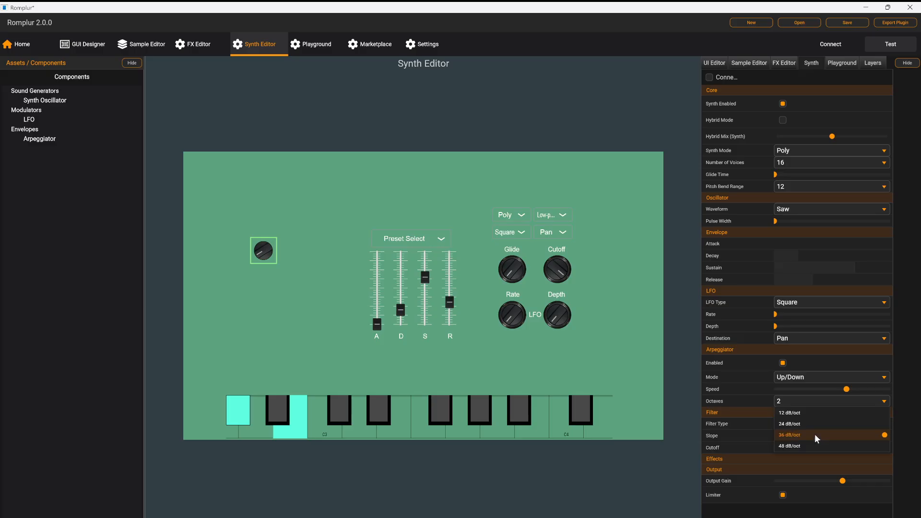
{"action": "left_click", "coordinate": [814, 446]}
{"action": "left_click", "coordinate": [816, 434]}
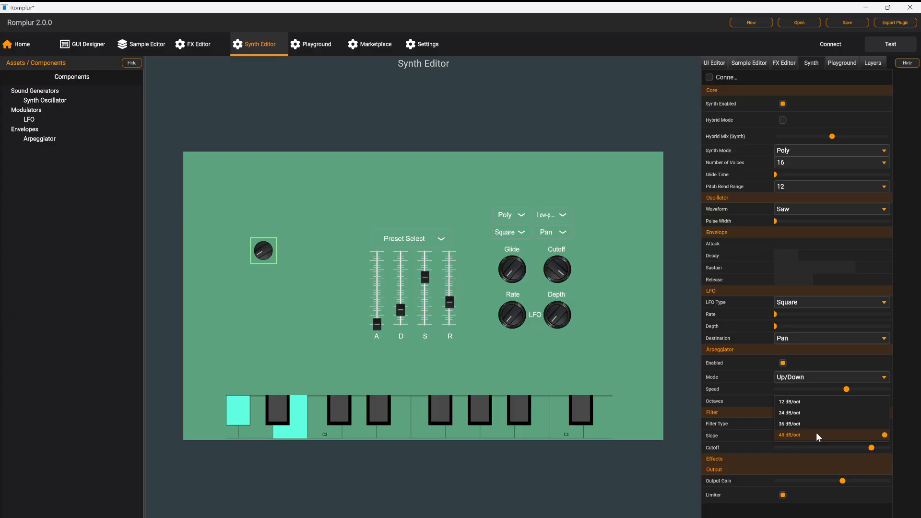
{"action": "left_click", "coordinate": [805, 412]}
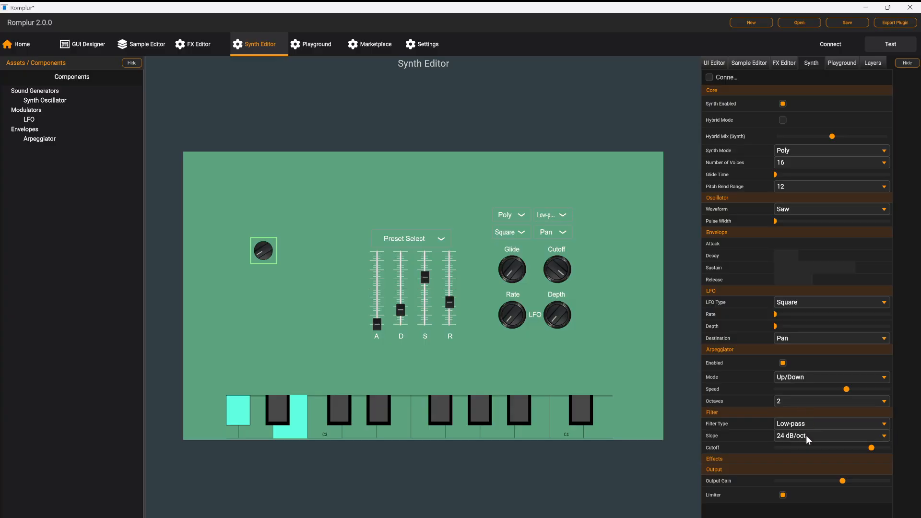
{"action": "left_click", "coordinate": [805, 435]}
{"action": "left_click", "coordinate": [804, 423]}
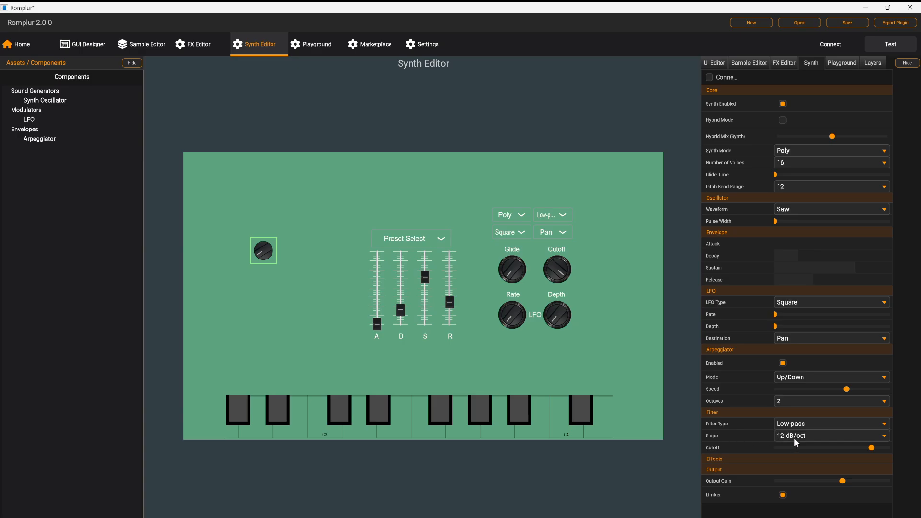
In the synth's Effects, bring Chorus Mix and Chorus Rate to their minimum and set Reverb Size to about a quarter
{"action": "left_click", "coordinate": [741, 413]}
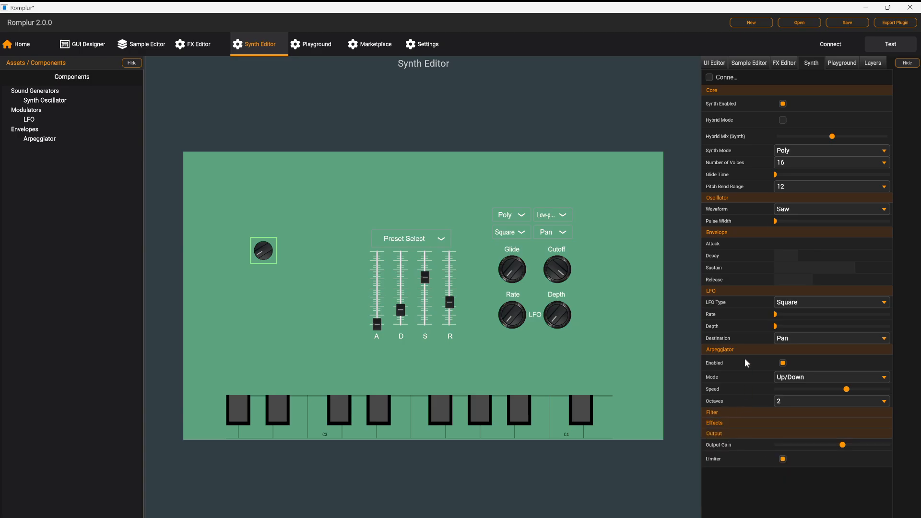
{"action": "left_click", "coordinate": [746, 348]}
{"action": "left_click", "coordinate": [724, 370]}
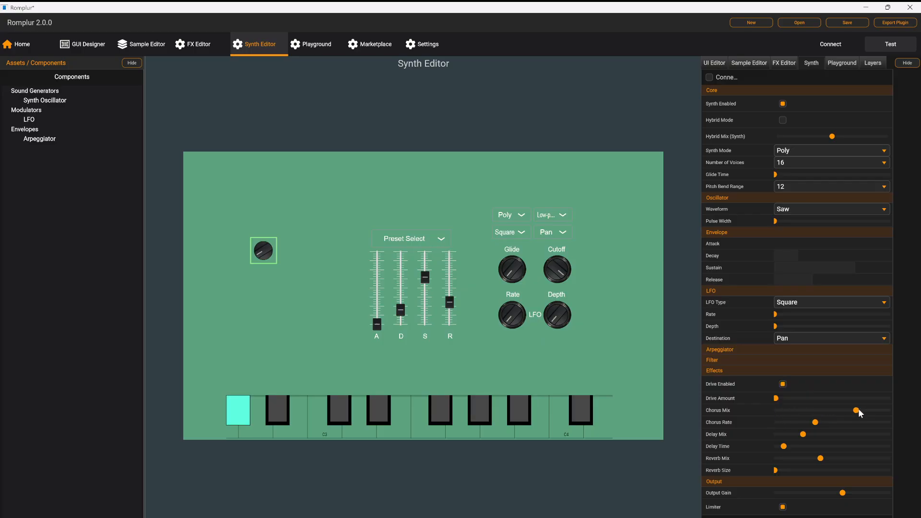
{"action": "left_click_drag", "start_coordinate": [808, 422], "coordinate": [763, 421]}
{"action": "mouse_move", "coordinate": [806, 457]}
{"action": "left_mouse_down"}
{"action": "mouse_move", "coordinate": [770, 459]}
{"action": "mouse_move", "coordinate": [806, 471]}
{"action": "left_mouse_up"}
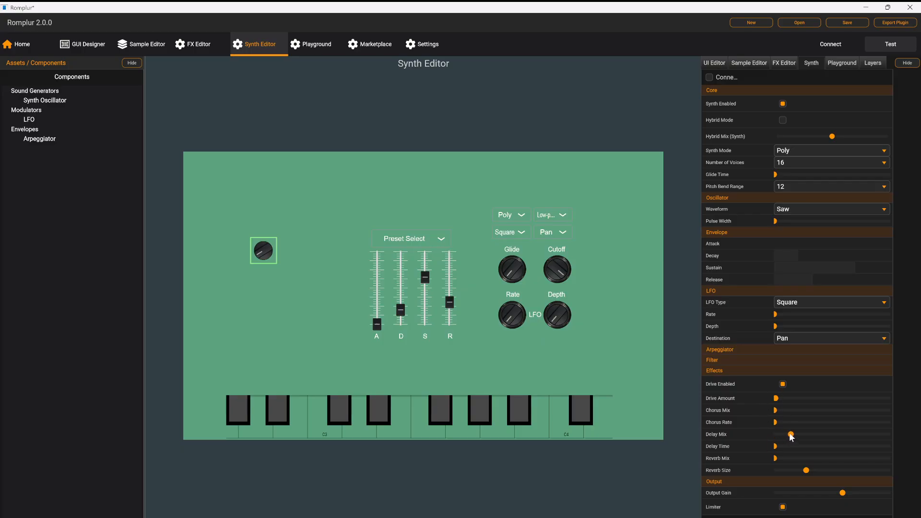
Set the synth's Delay Mix and Delay Time to about 40%, Reverb Mix to about half, and Drive Amount to about a quarter
{"action": "left_click_drag", "start_coordinate": [791, 434], "coordinate": [819, 420]}
{"action": "left_click_drag", "start_coordinate": [776, 447], "coordinate": [822, 445]}
{"action": "left_click_drag", "start_coordinate": [776, 458], "coordinate": [835, 458]}
{"action": "left_click_drag", "start_coordinate": [776, 398], "coordinate": [807, 402]}
Check the Sample Editor and return to the Synth Editor, enabling Hybrid Mode with Hybrid Mix at about half
{"action": "left_click", "coordinate": [145, 46]}
{"action": "left_click", "coordinate": [248, 43]}
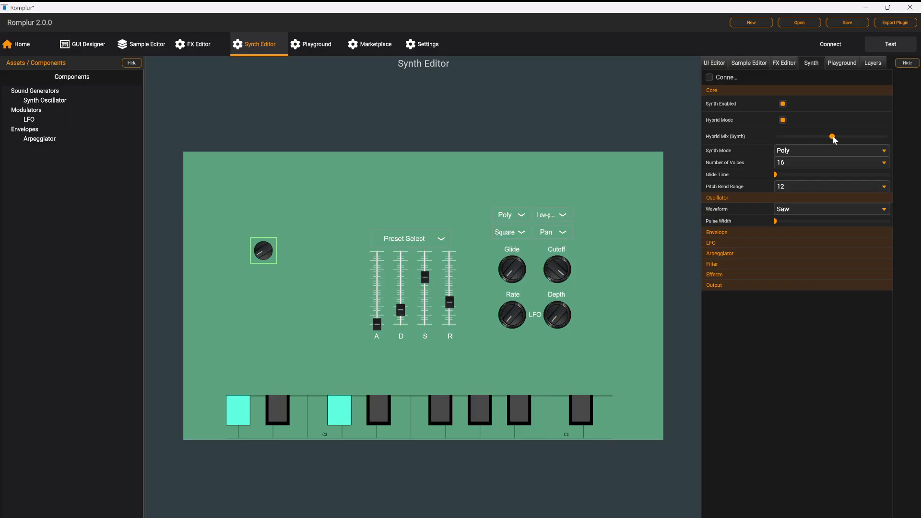
{"action": "mouse_move", "coordinate": [831, 136]}
{"action": "left_mouse_down"}
{"action": "mouse_move", "coordinate": [781, 136]}
{"action": "mouse_move", "coordinate": [889, 139]}
{"action": "mouse_move", "coordinate": [832, 138]}
{"action": "left_mouse_up"}
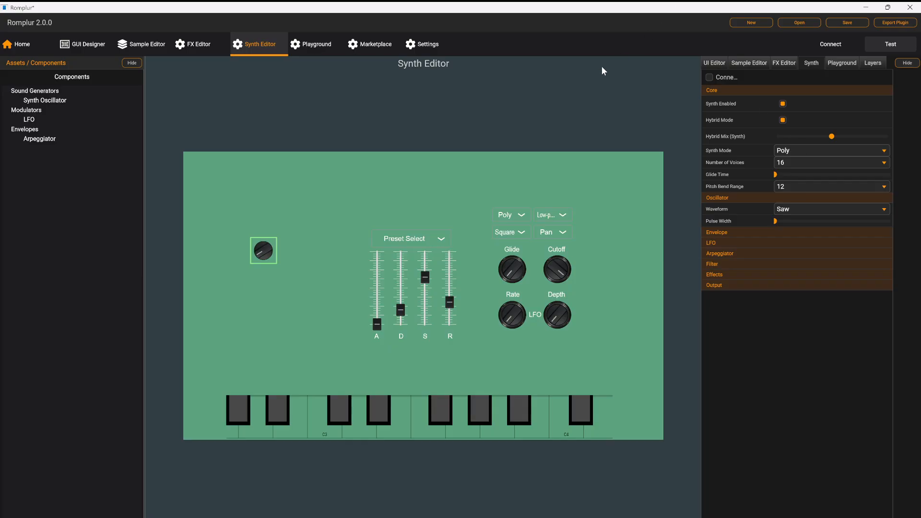
Open the FX Editor, toggle Test mode and raise the Attack slider on the plugin interface
{"action": "left_click", "coordinate": [197, 44]}
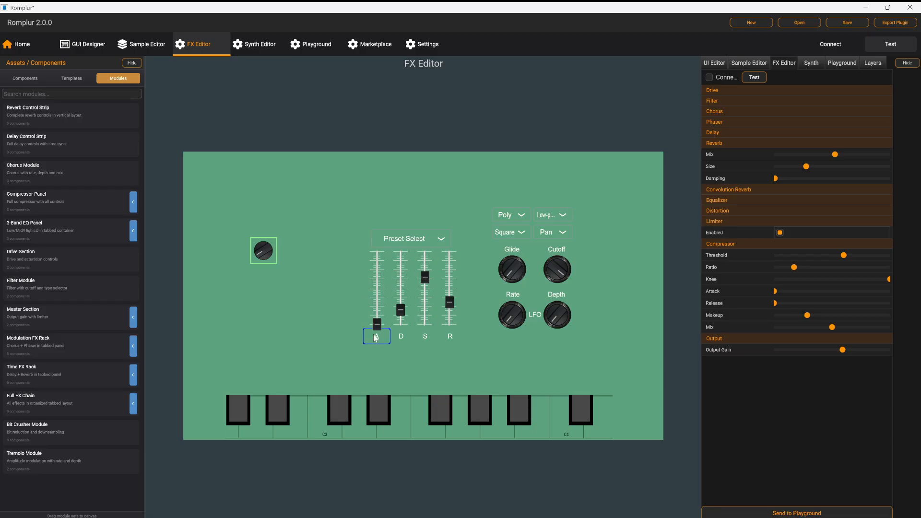
{"action": "left_click", "coordinate": [895, 44]}
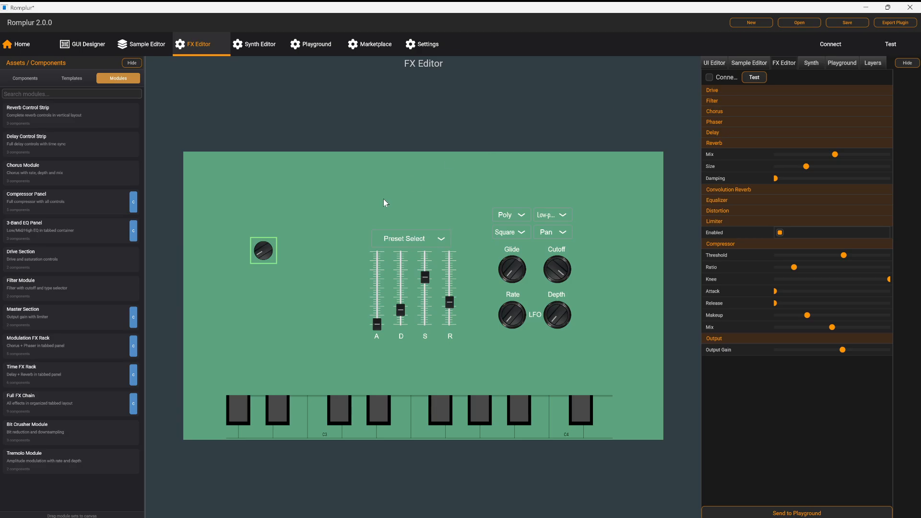
{"action": "mouse_move", "coordinate": [378, 325]}
{"action": "left_mouse_down"}
{"action": "mouse_move", "coordinate": [390, 269]}
{"action": "mouse_move", "coordinate": [377, 315]}
{"action": "left_mouse_up"}
{"action": "left_click", "coordinate": [893, 46]}
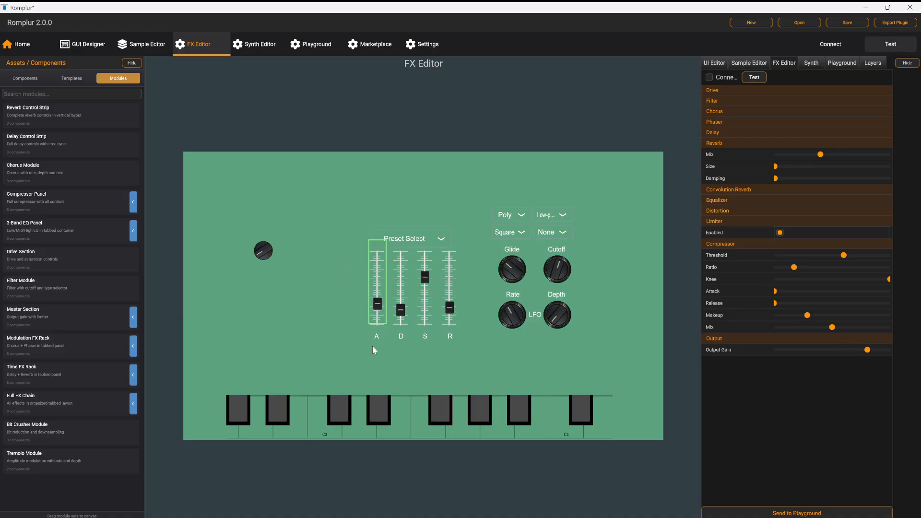
Test the Attack and Release sliders on the plugin interface, bringing Release down to its minimum
{"action": "mouse_move", "coordinate": [373, 306]}
{"action": "mouse_move", "coordinate": [373, 304]}
{"action": "left_mouse_down"}
{"action": "mouse_move", "coordinate": [374, 269]}
{"action": "mouse_move", "coordinate": [384, 266]}
{"action": "mouse_move", "coordinate": [381, 320]}
{"action": "mouse_move", "coordinate": [380, 261]}
{"action": "mouse_move", "coordinate": [378, 306]}
{"action": "left_mouse_up"}
{"action": "left_click_drag", "start_coordinate": [451, 307], "coordinate": [451, 264]}
{"action": "mouse_move", "coordinate": [374, 290]}
{"action": "left_click_drag", "start_coordinate": [451, 283], "coordinate": [444, 358]}
Turn the standalone knob, adjust the Cutoff knob and raise the LFO Rate on the plugin interface
{"action": "mouse_move", "coordinate": [267, 231]}
{"action": "left_click_drag", "start_coordinate": [267, 232], "coordinate": [280, 171]}
{"action": "left_click_drag", "start_coordinate": [263, 254], "coordinate": [268, 255]}
{"action": "left_click_drag", "start_coordinate": [274, 289], "coordinate": [278, 314]}
{"action": "mouse_move", "coordinate": [558, 279]}
{"action": "left_mouse_down"}
{"action": "mouse_move", "coordinate": [561, 245]}
{"action": "mouse_move", "coordinate": [555, 338]}
{"action": "mouse_move", "coordinate": [551, 311]}
{"action": "mouse_move", "coordinate": [566, 268]}
{"action": "left_mouse_up"}
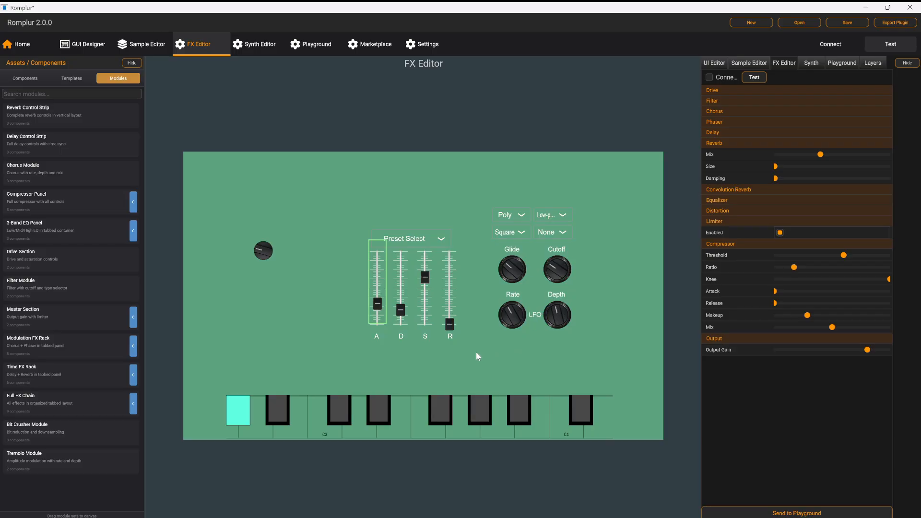
{"action": "left_click_drag", "start_coordinate": [512, 321], "coordinate": [522, 252]}
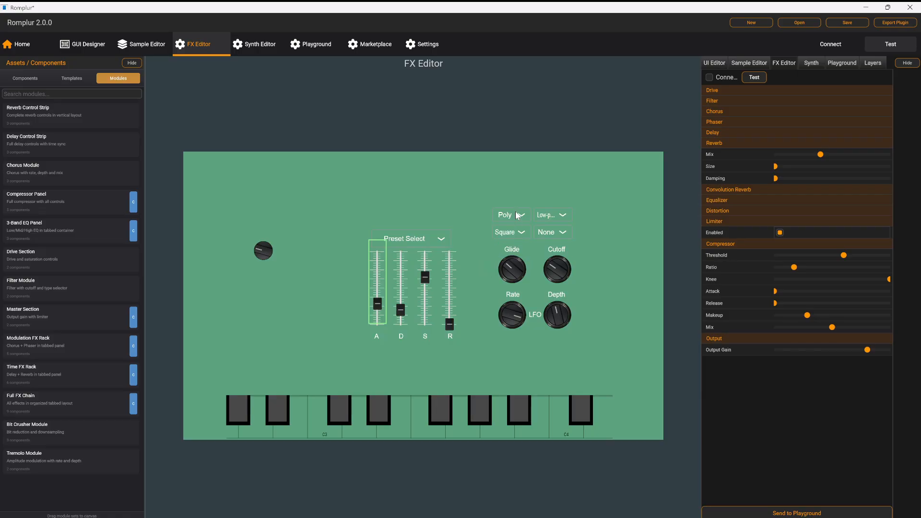
Set the LFO type to Saw on the plugin interface and check the options for synth mode, filter type and LFO destination
{"action": "left_click", "coordinate": [511, 235]}
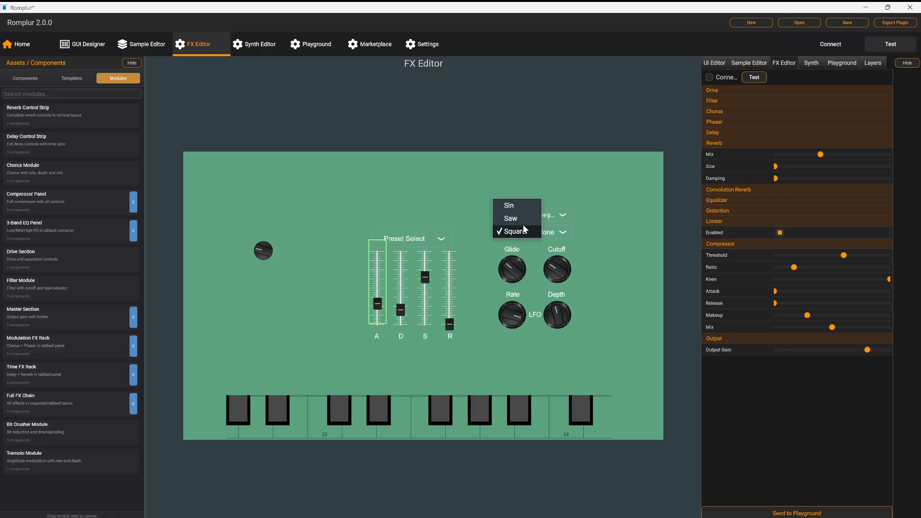
{"action": "left_click", "coordinate": [522, 232]}
{"action": "left_click", "coordinate": [508, 215]}
{"action": "left_click", "coordinate": [485, 224]}
{"action": "left_click", "coordinate": [516, 234]}
{"action": "left_click", "coordinate": [544, 218]}
{"action": "left_click", "coordinate": [547, 214]}
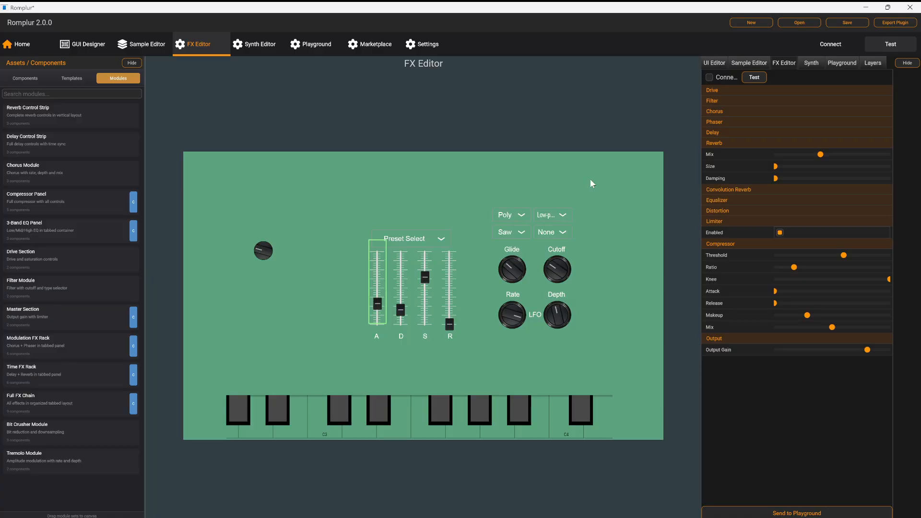
{"action": "left_click", "coordinate": [555, 237]}
{"action": "left_click", "coordinate": [526, 269]}
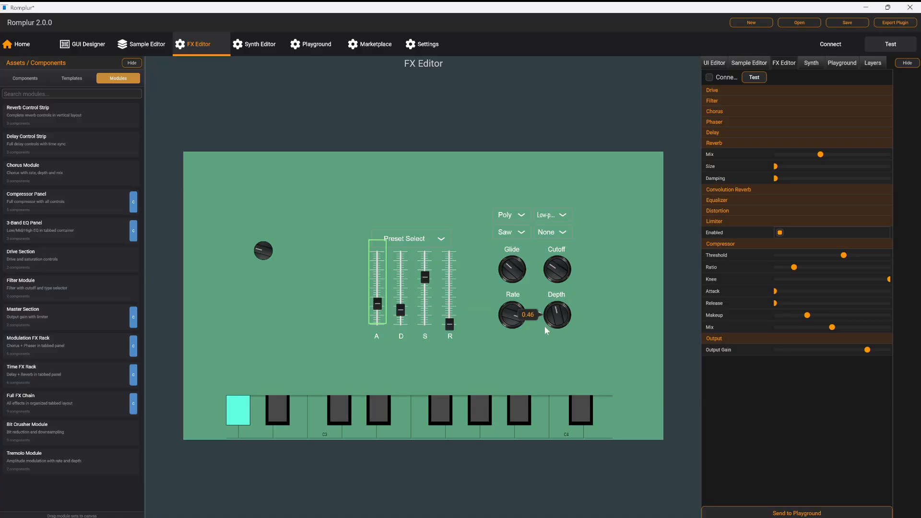
Raise the LFO Depth and Cutoff knobs above half and readjust the LFO Rate knob on the plugin interface
{"action": "left_click_drag", "start_coordinate": [546, 328], "coordinate": [566, 290]}
{"action": "left_click_drag", "start_coordinate": [519, 319], "coordinate": [511, 337]}
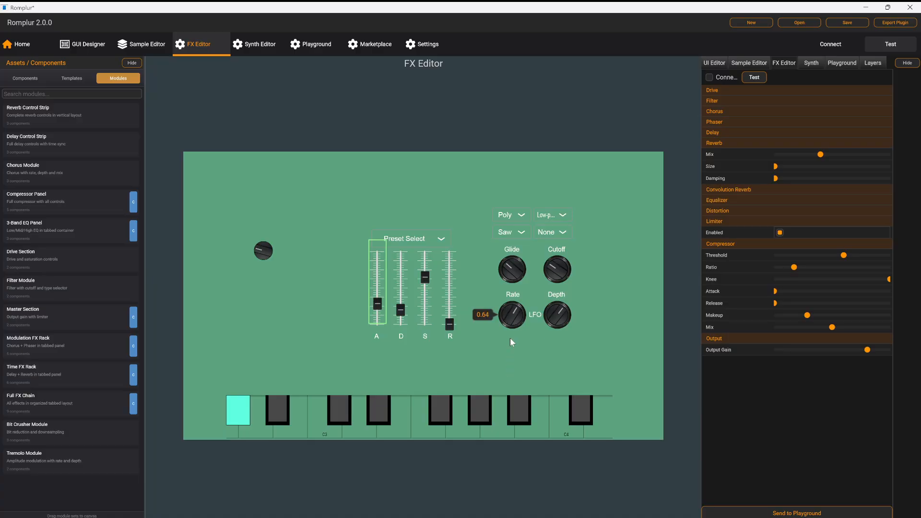
{"action": "left_click_drag", "start_coordinate": [560, 266], "coordinate": [564, 224]}
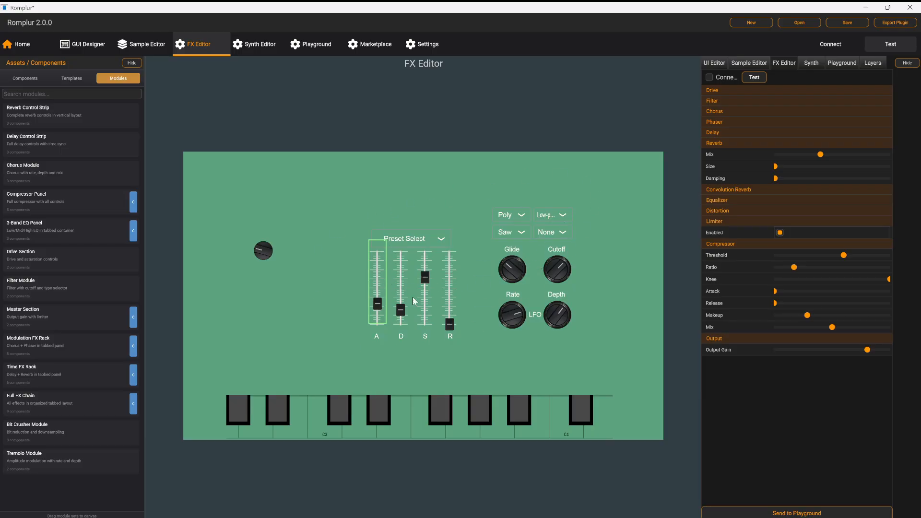
{"action": "left_click", "coordinate": [396, 399]}
Open the Playground, lower the Drums track's slider slightly and add two new tracks
{"action": "left_click", "coordinate": [305, 45]}
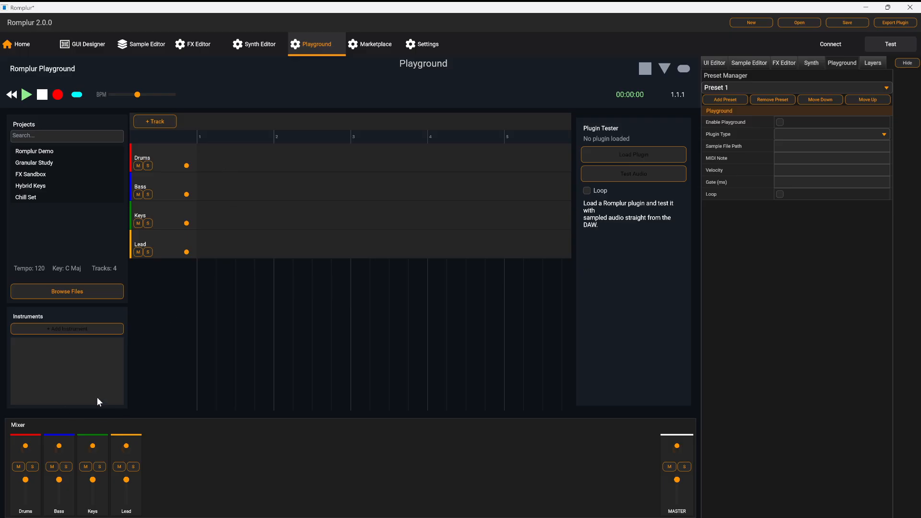
{"action": "left_click", "coordinate": [165, 166]}
{"action": "left_click", "coordinate": [152, 125]}
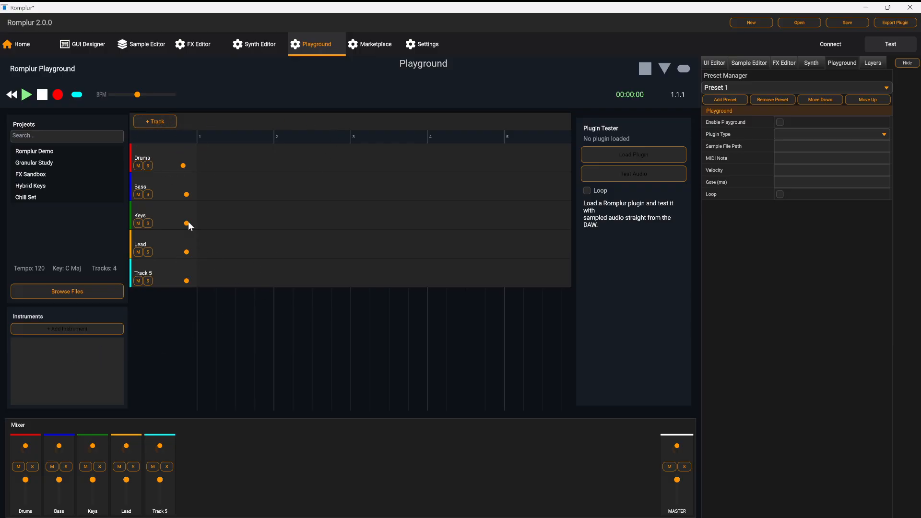
{"action": "left_click", "coordinate": [153, 121]}
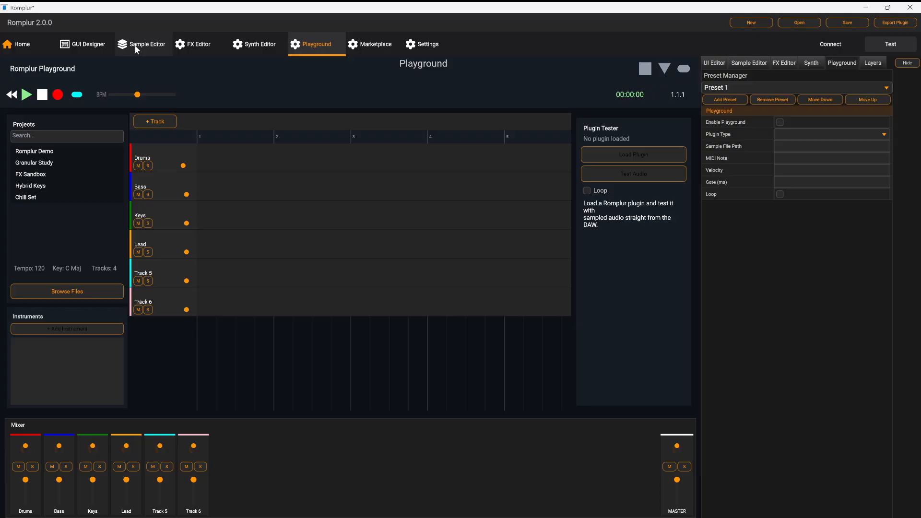
Compare the GUI Designer's components and templates with the module list in the FX Editor
{"action": "left_click", "coordinate": [85, 41]}
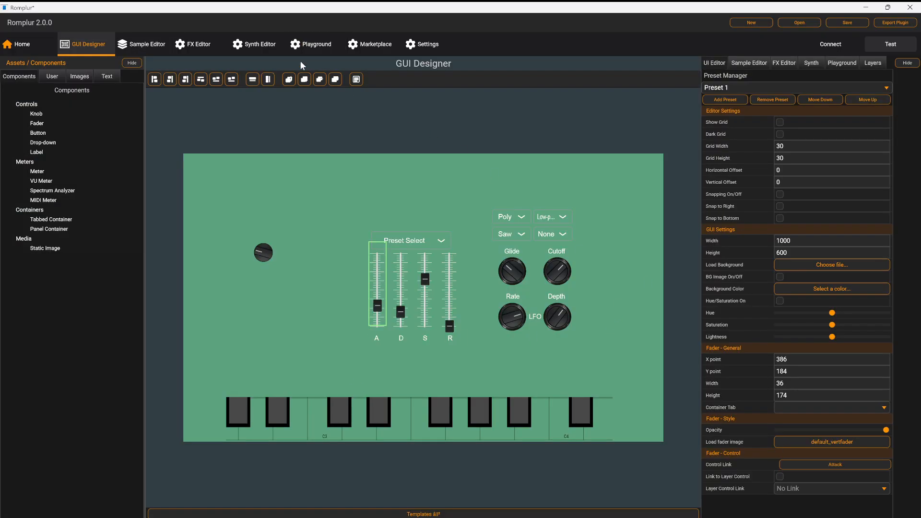
{"action": "left_click", "coordinate": [239, 47]}
{"action": "left_click", "coordinate": [211, 44]}
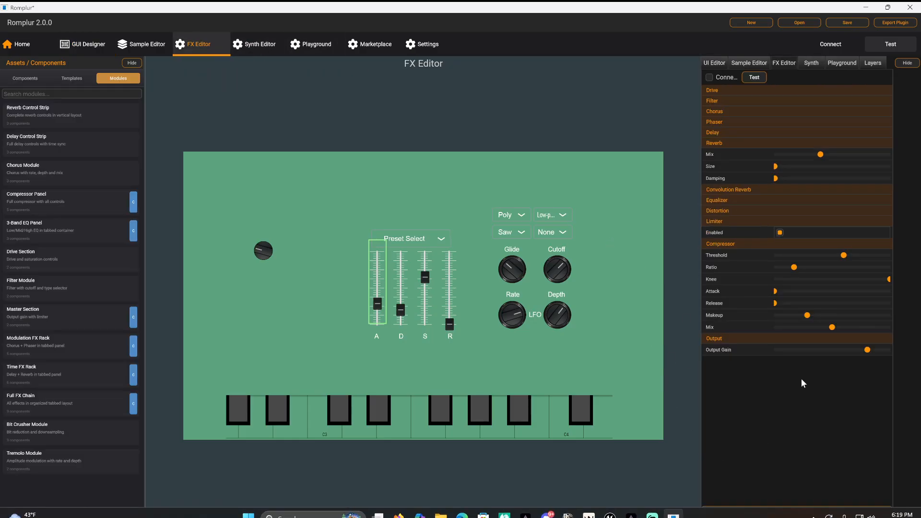
{"action": "mouse_move", "coordinate": [373, 267]}
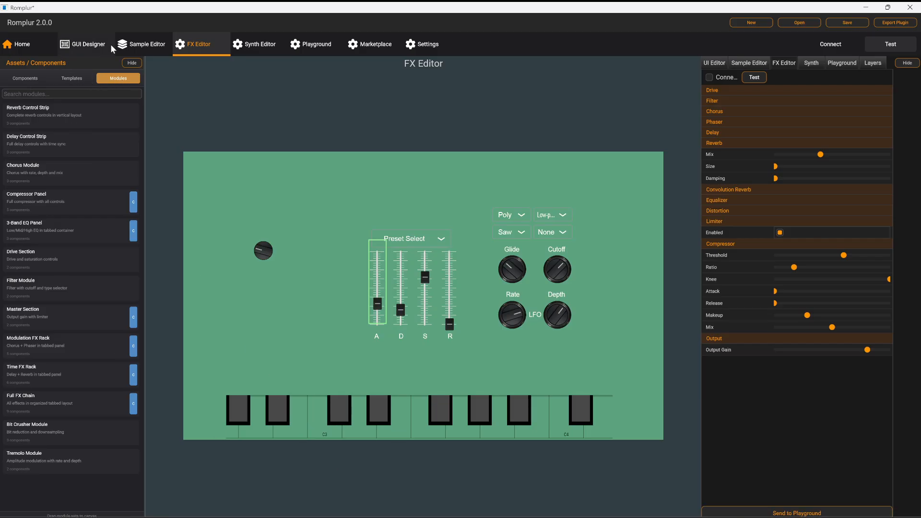
{"action": "left_click", "coordinate": [84, 44]}
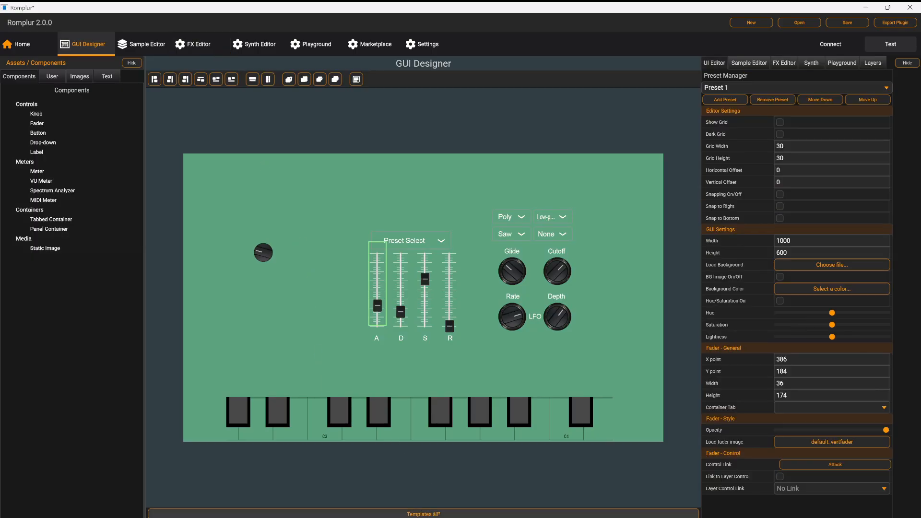
{"action": "left_click", "coordinate": [491, 513]}
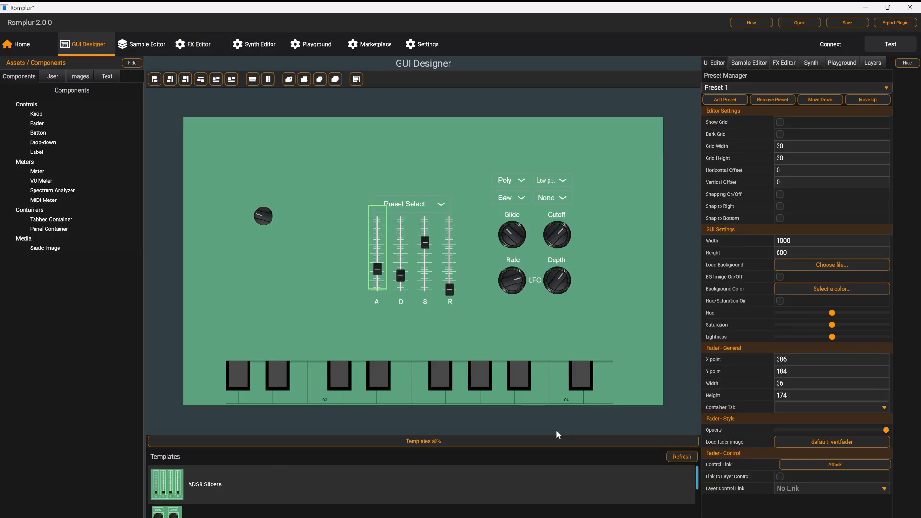
{"action": "left_click", "coordinate": [373, 439]}
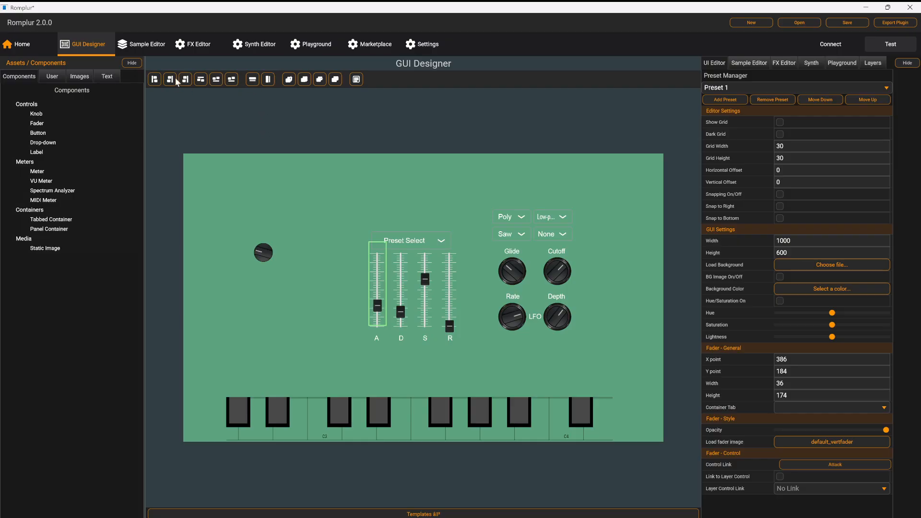
{"action": "left_click", "coordinate": [198, 44]}
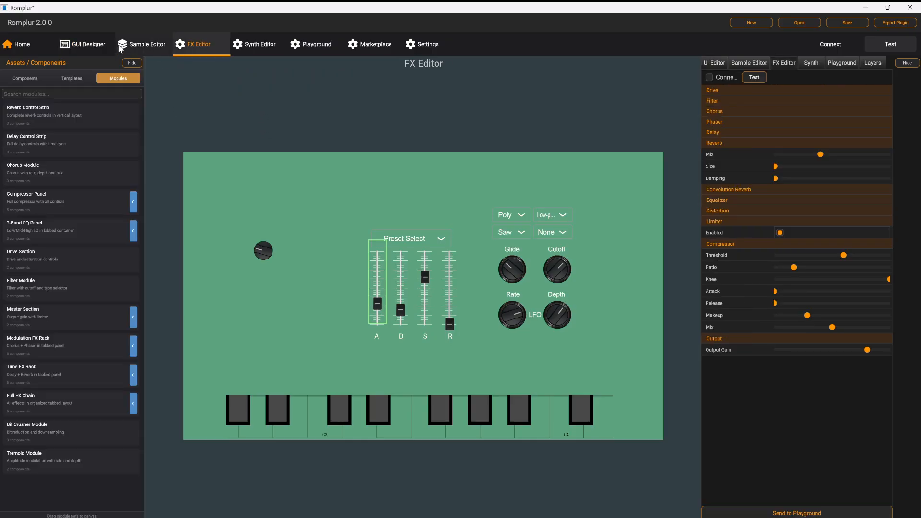
{"action": "left_click", "coordinate": [129, 46]}
{"action": "left_click", "coordinate": [83, 45]}
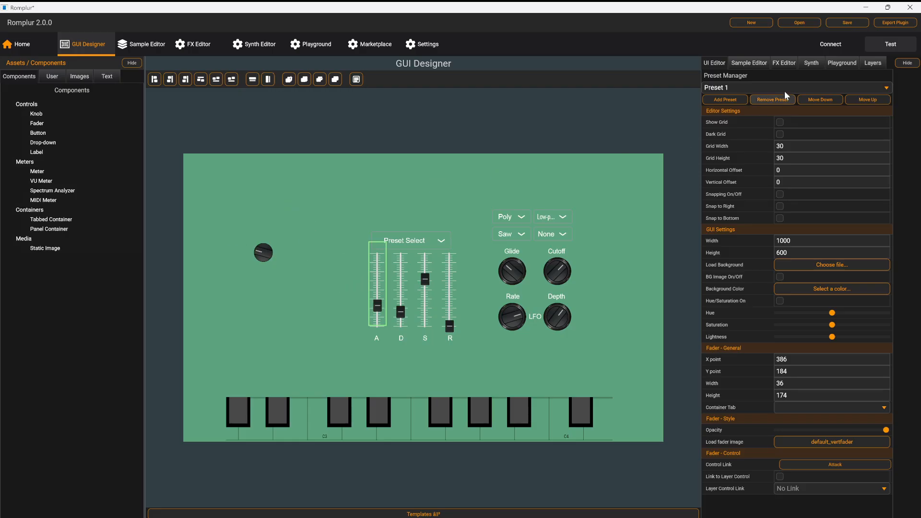
Remove the standalone knob from the plugin interface
{"action": "right_click", "coordinate": [264, 253]}
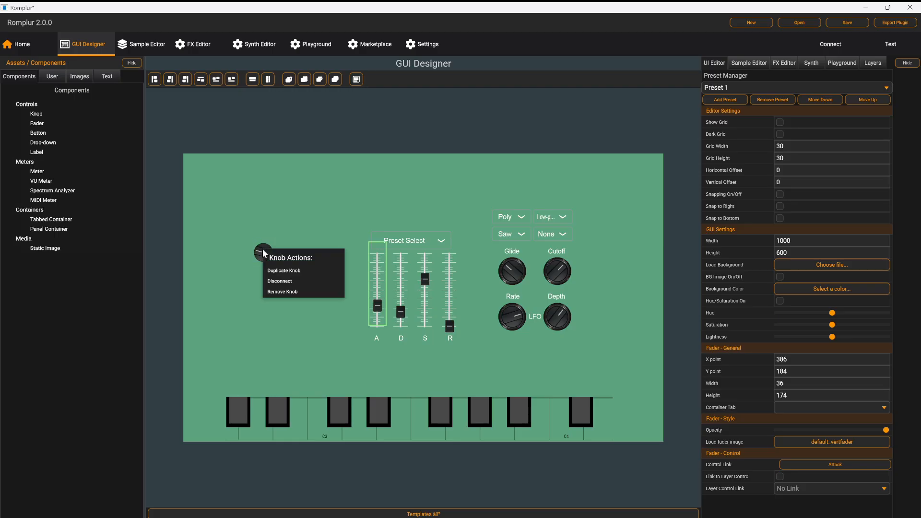
{"action": "left_click", "coordinate": [269, 291]}
{"action": "right_click", "coordinate": [223, 210]}
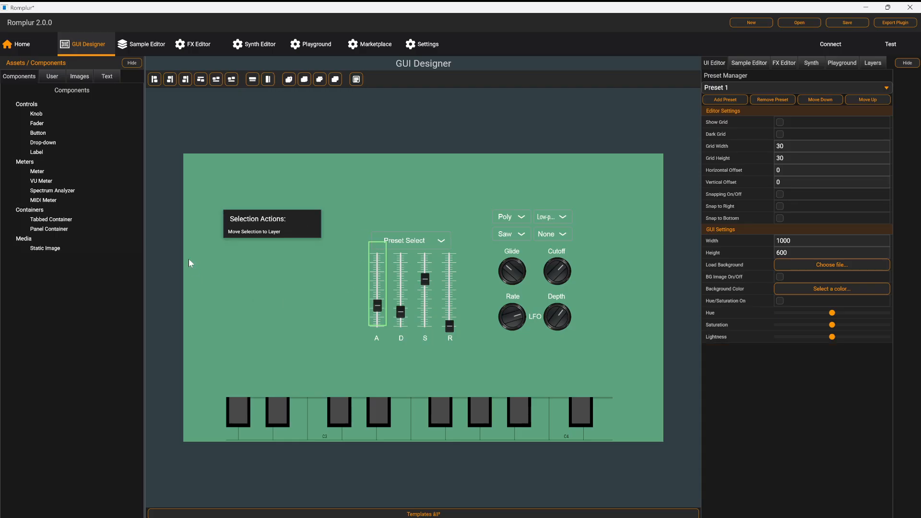
{"action": "left_click", "coordinate": [243, 281]}
Try adding a static image to the empty area of the interface and delete it
{"action": "right_click", "coordinate": [228, 223]}
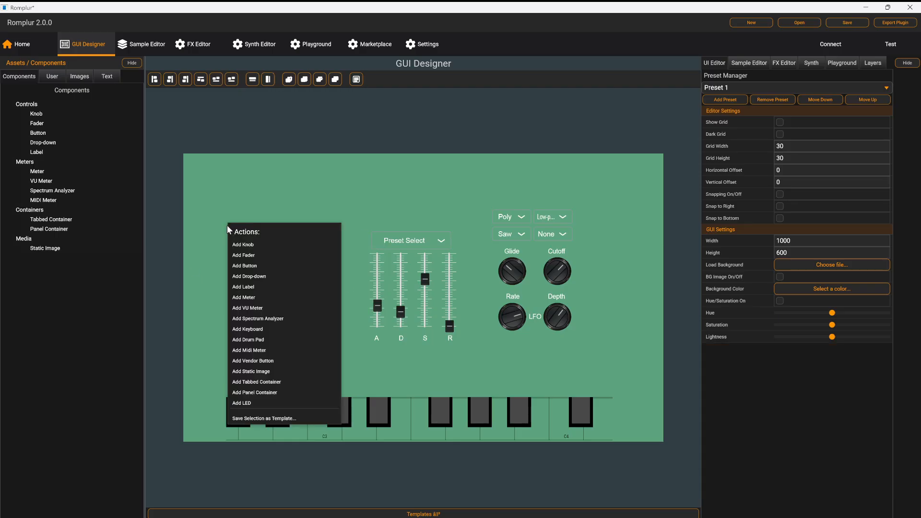
{"action": "left_click", "coordinate": [261, 371]}
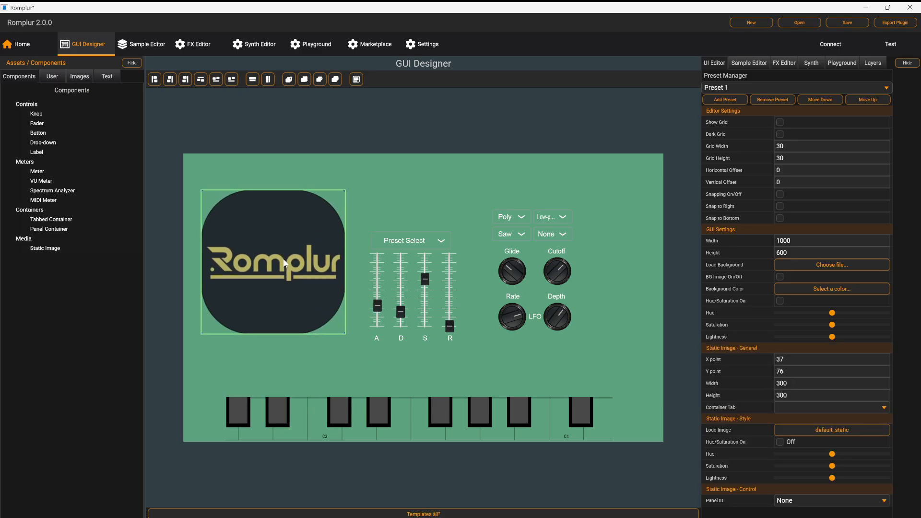
{"action": "key", "text": "Delete"}
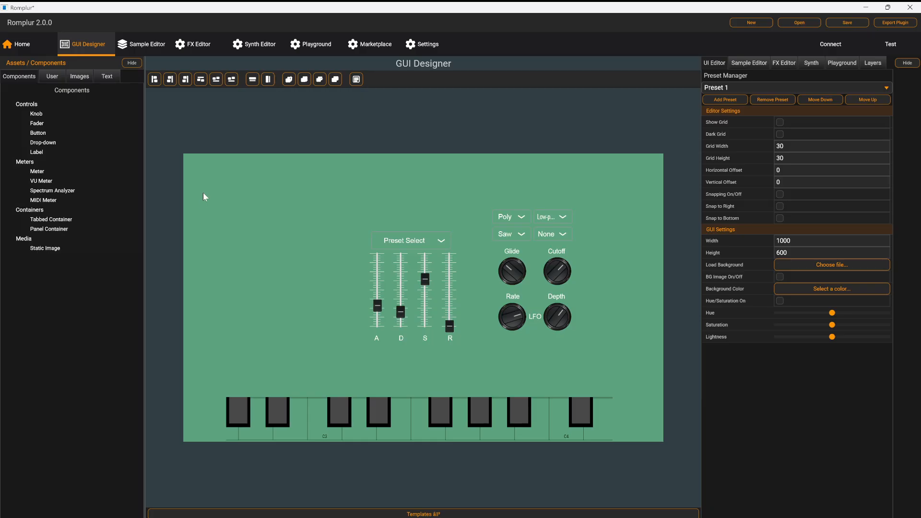
Add a panel container in the upper-left area of the interface and widen it until it nearly reaches the preset selector
{"action": "right_click", "coordinate": [212, 182]}
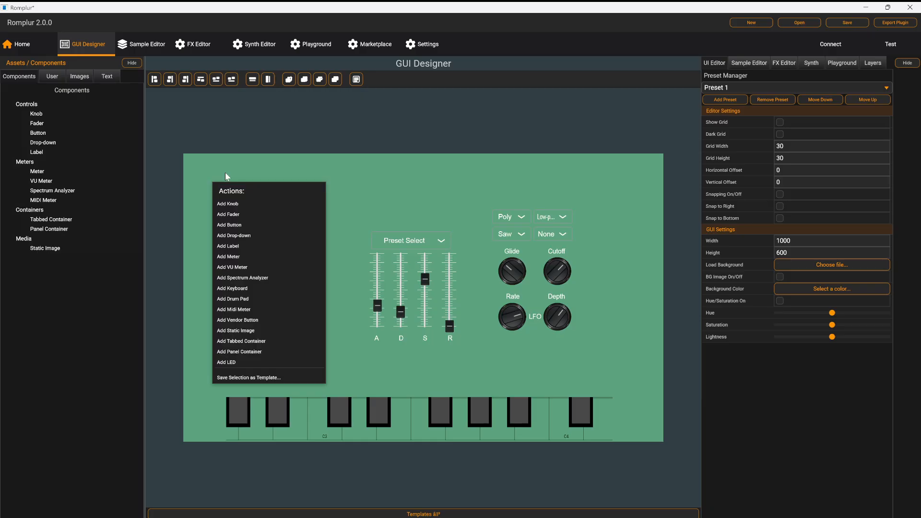
{"action": "left_click", "coordinate": [238, 354]}
{"action": "left_click_drag", "start_coordinate": [246, 230], "coordinate": [222, 217]}
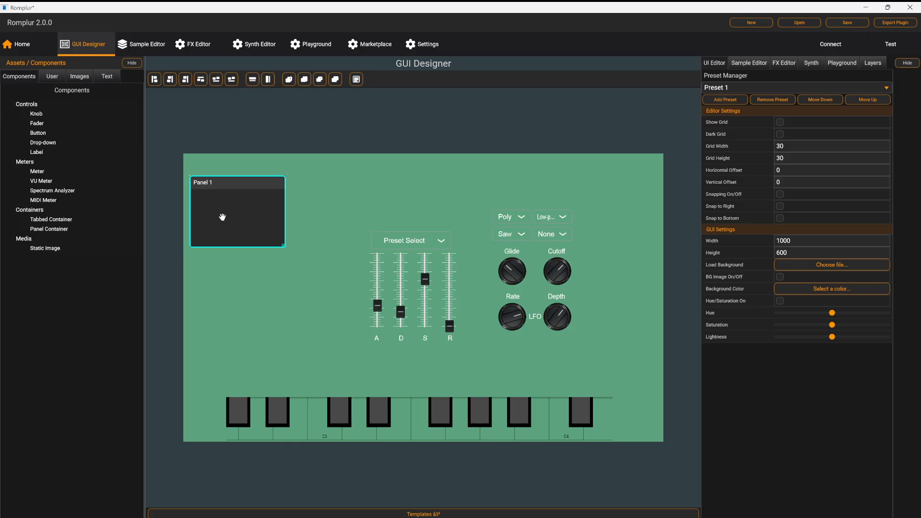
{"action": "left_click_drag", "start_coordinate": [283, 248], "coordinate": [351, 246]}
{"action": "mouse_move", "coordinate": [286, 224]}
{"action": "left_mouse_down"}
{"action": "mouse_move", "coordinate": [315, 222]}
{"action": "mouse_move", "coordinate": [291, 226]}
{"action": "left_mouse_up"}
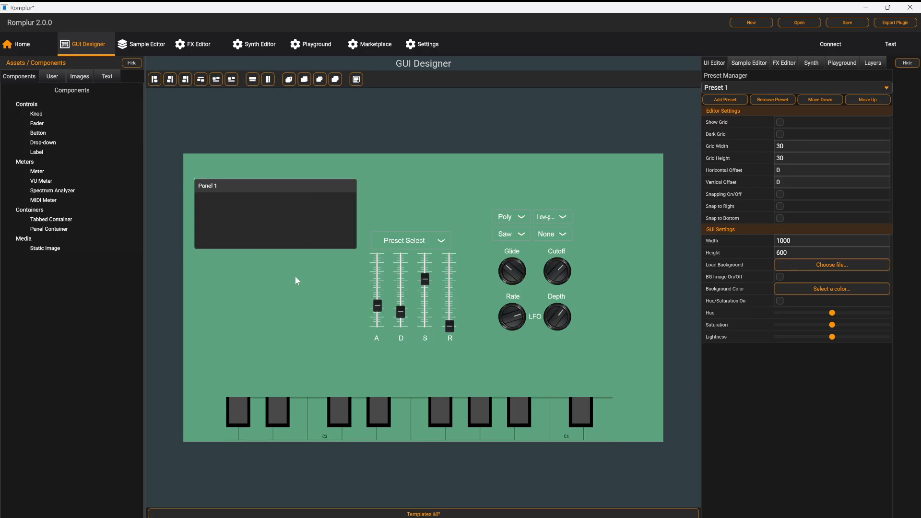
Add a label in the interface's upper-right corner at about X 916, Y 8 and set its text to Settings
{"action": "right_click", "coordinate": [248, 320]}
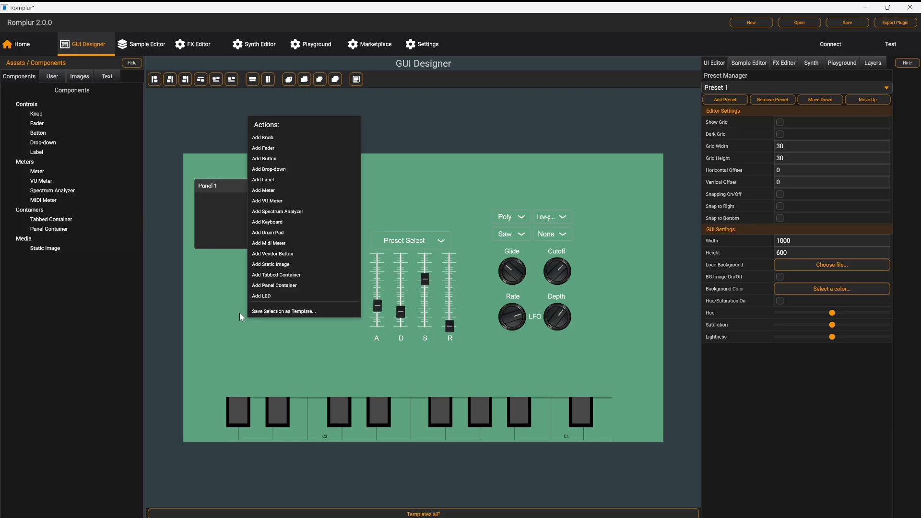
{"action": "left_click", "coordinate": [275, 182]}
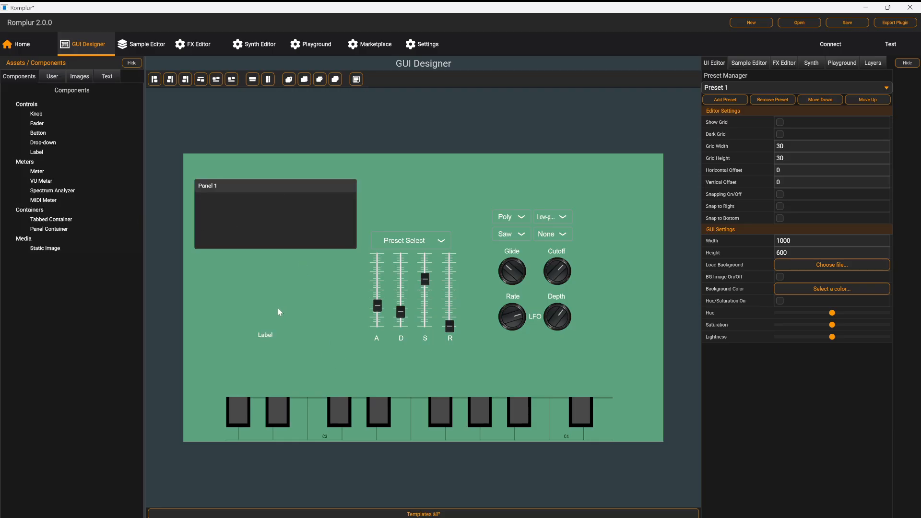
{"action": "left_click_drag", "start_coordinate": [277, 350], "coordinate": [641, 166]}
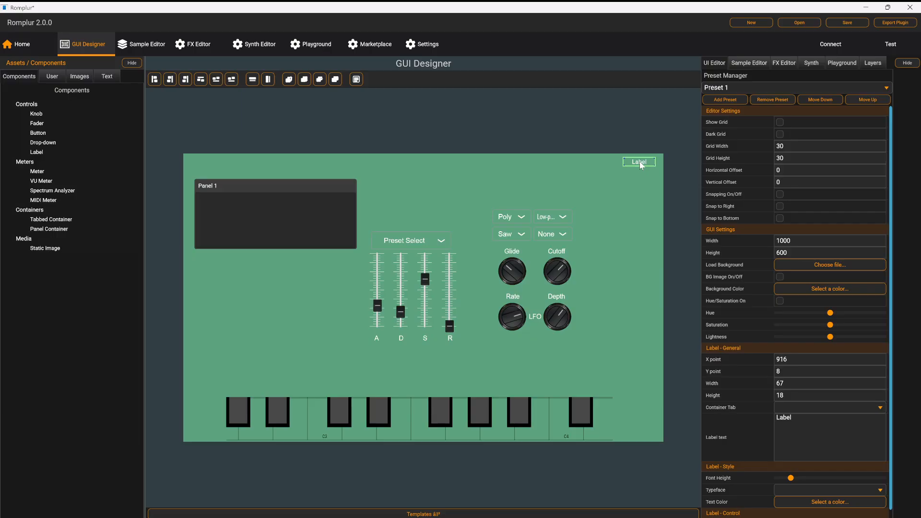
{"action": "double_click", "coordinate": [806, 420]}
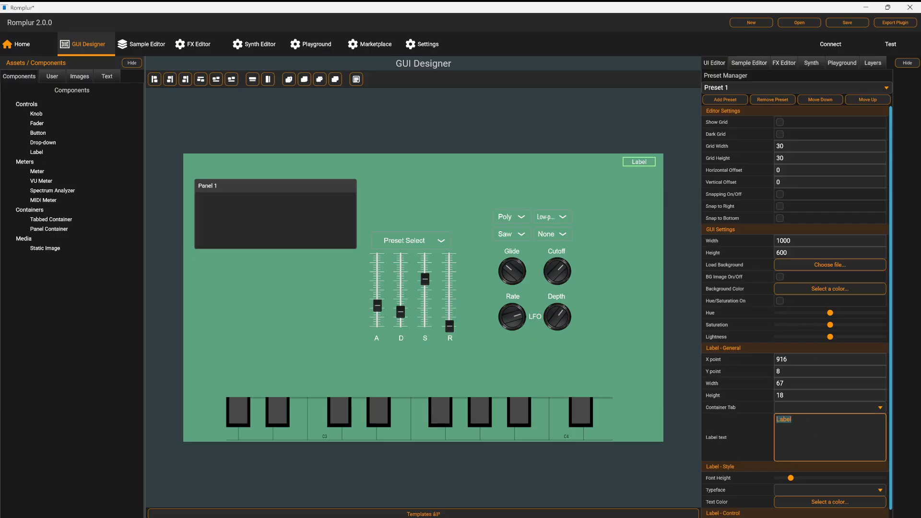
{"action": "type", "text": "Settings"}
{"action": "key", "text": "Return"}
{"action": "left_click", "coordinate": [631, 234]}
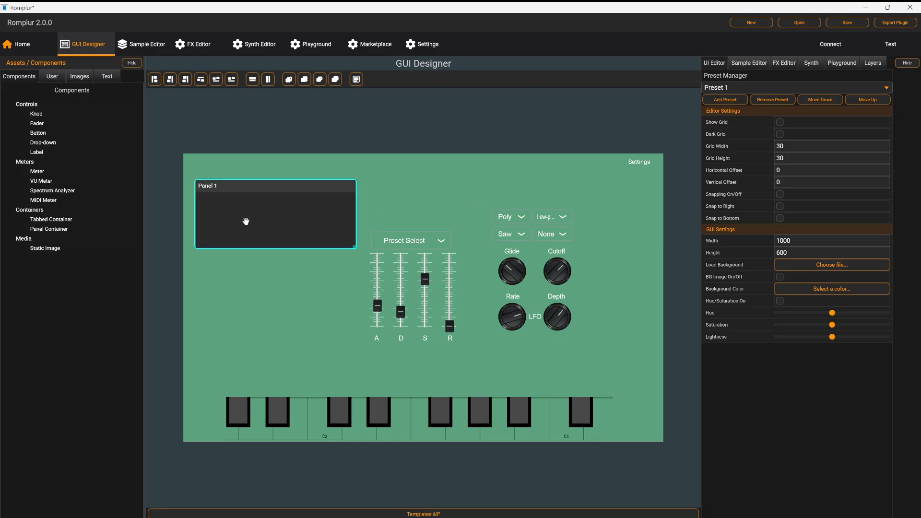
Shift the panel container slightly upward and set the Settings label's Panel ID to Panel 1
{"action": "left_click_drag", "start_coordinate": [278, 216], "coordinate": [281, 208]}
{"action": "left_click", "coordinate": [639, 163]}
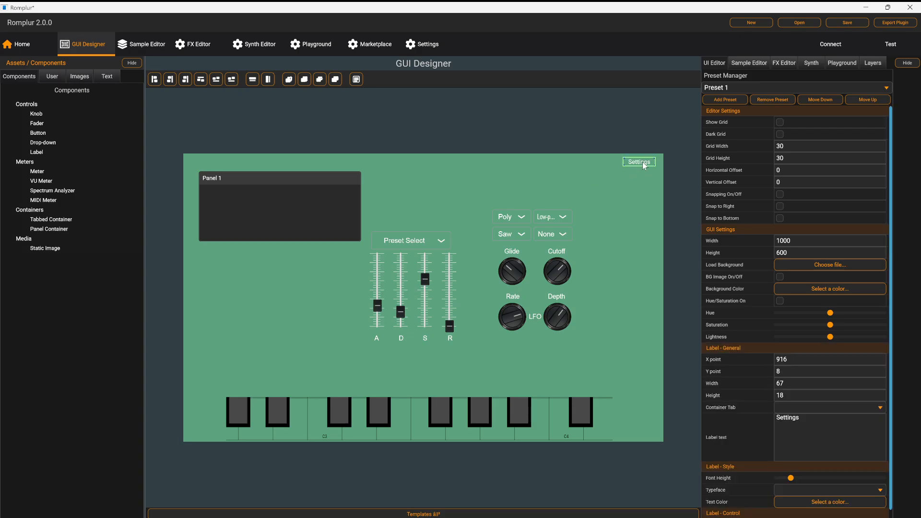
{"action": "scroll", "coordinate": [713, 425], "scroll_direction": "down", "scroll_amount": 1}
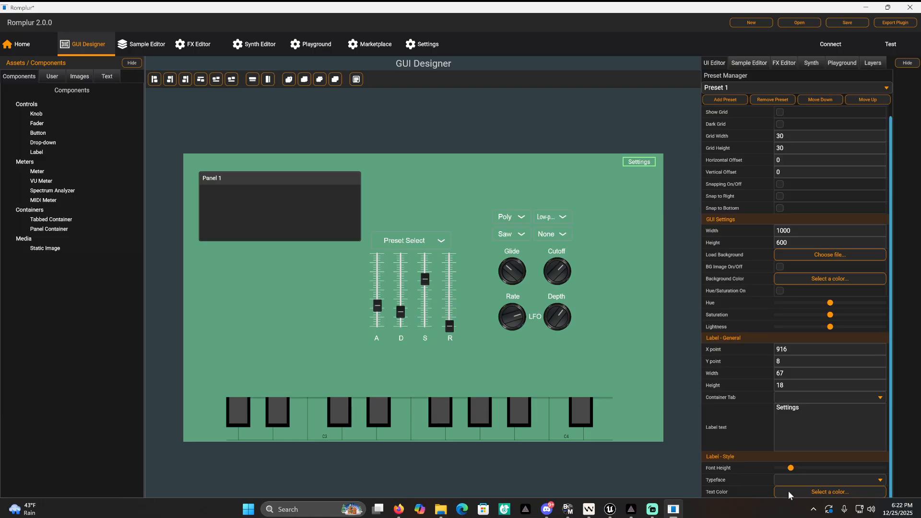
{"action": "left_click", "coordinate": [789, 514]}
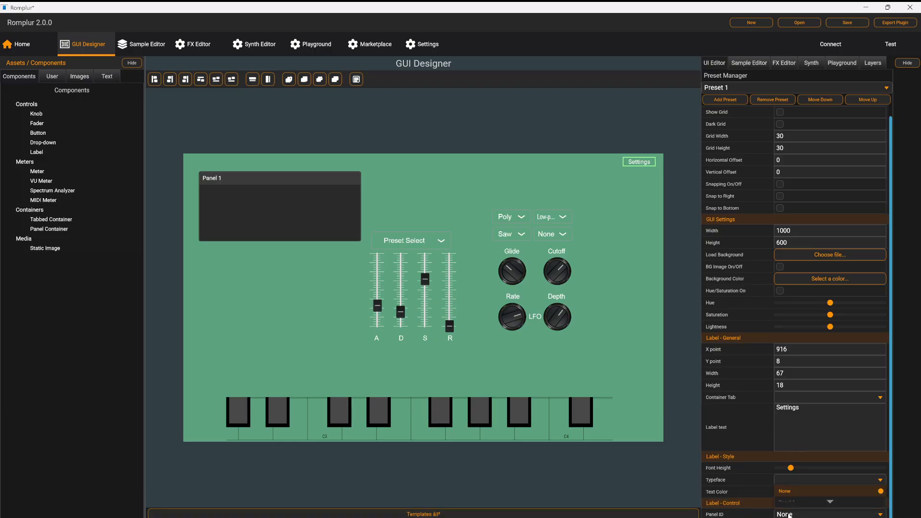
{"action": "left_click", "coordinate": [789, 514]}
{"action": "key", "text": "Down"}
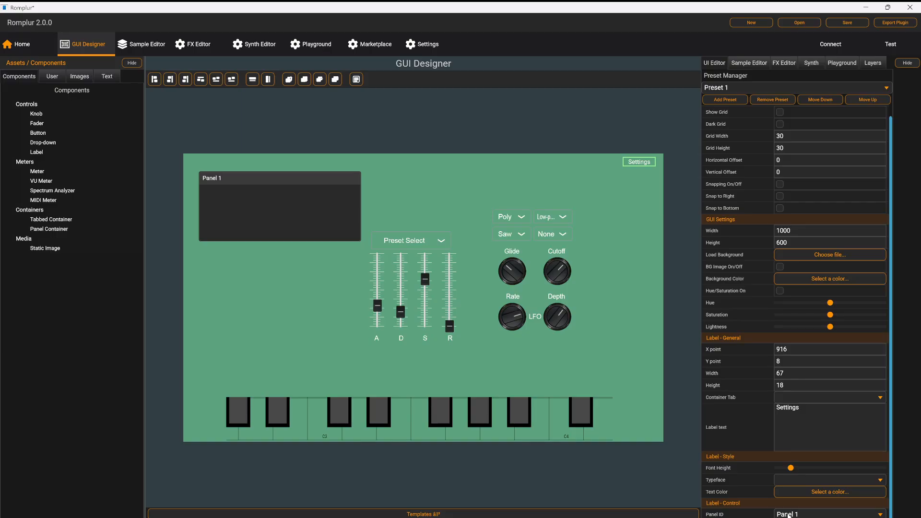
{"action": "left_click", "coordinate": [789, 514]}
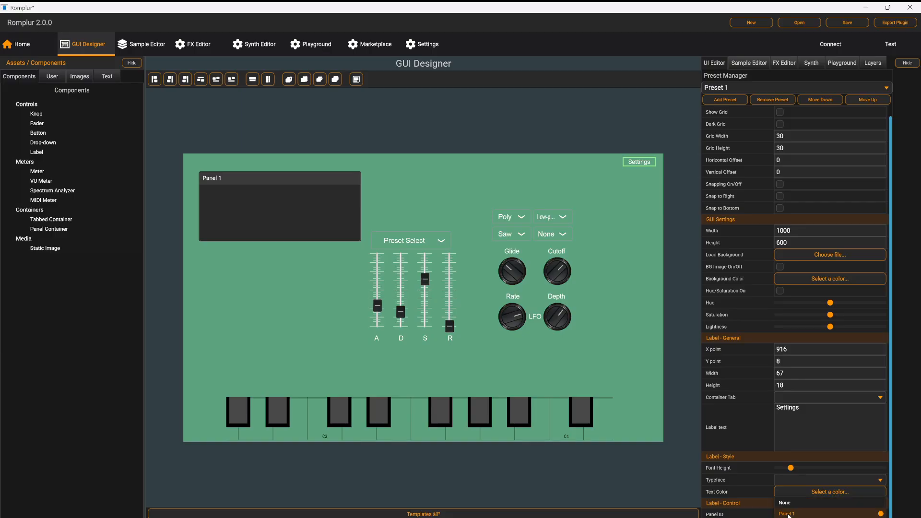
{"action": "left_click", "coordinate": [787, 514]}
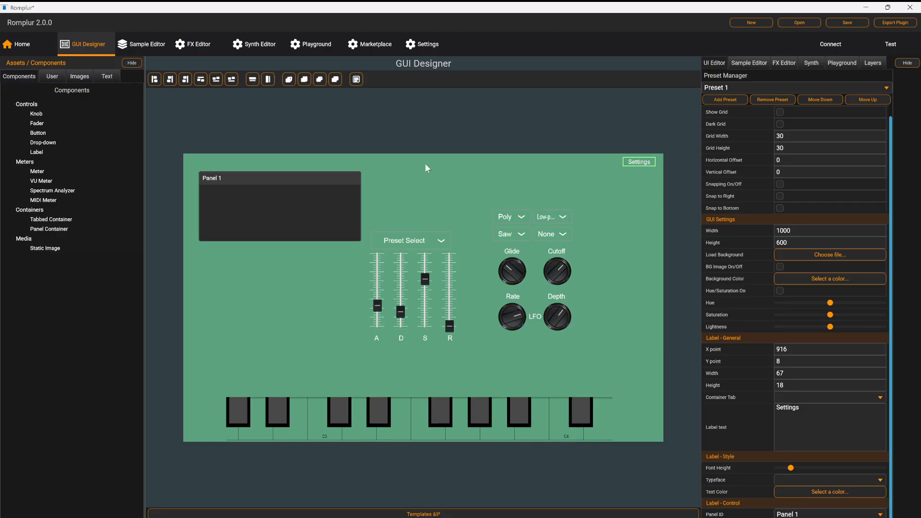
Test hiding and showing Panel 1 through the Settings label and undo the label's moves
{"action": "left_click", "coordinate": [891, 47]}
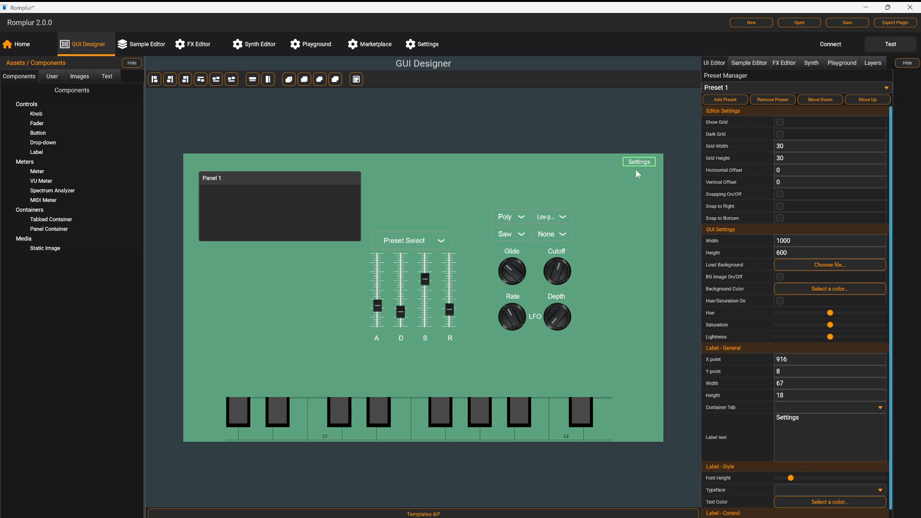
{"action": "left_click_drag", "start_coordinate": [639, 165], "coordinate": [644, 163]}
{"action": "left_click", "coordinate": [643, 159]}
{"action": "left_click", "coordinate": [642, 159]}
{"action": "left_click", "coordinate": [642, 160]}
{"action": "left_click", "coordinate": [644, 162]}
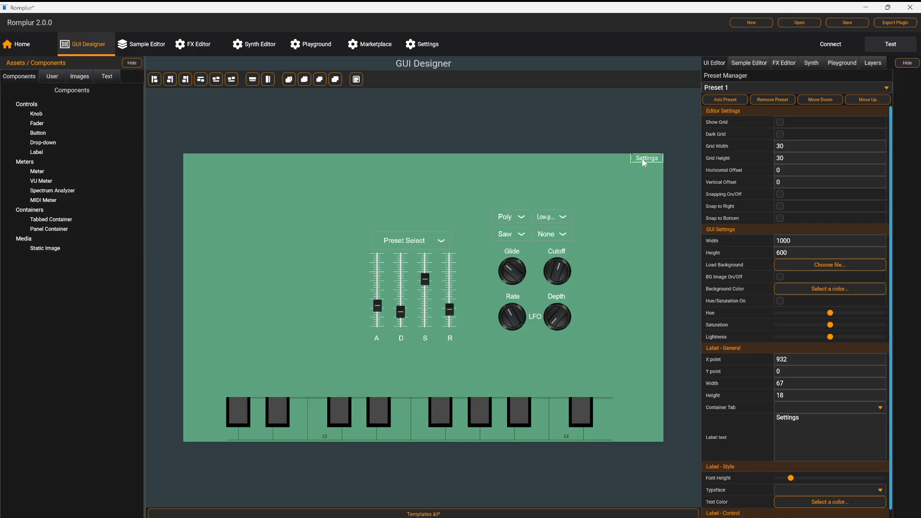
{"action": "left_click_drag", "start_coordinate": [644, 162], "coordinate": [429, 180]}
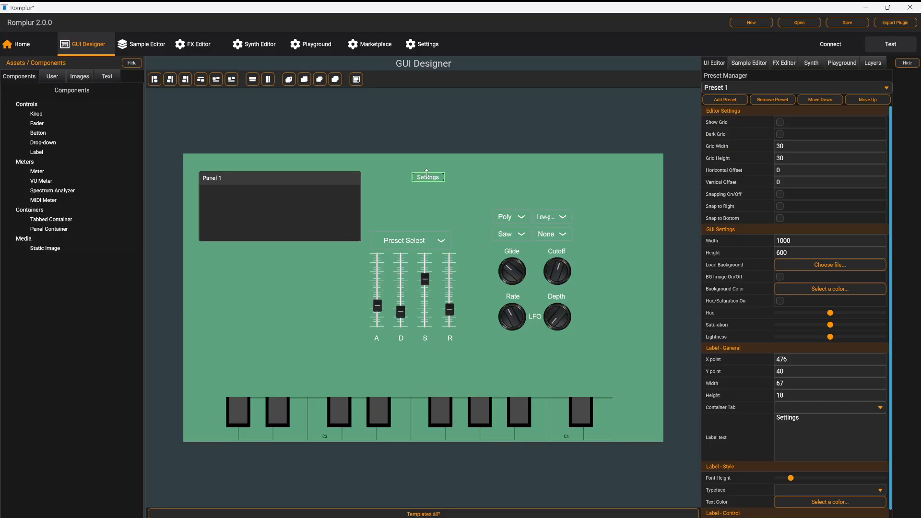
{"action": "key", "text": "ctrl+z"}
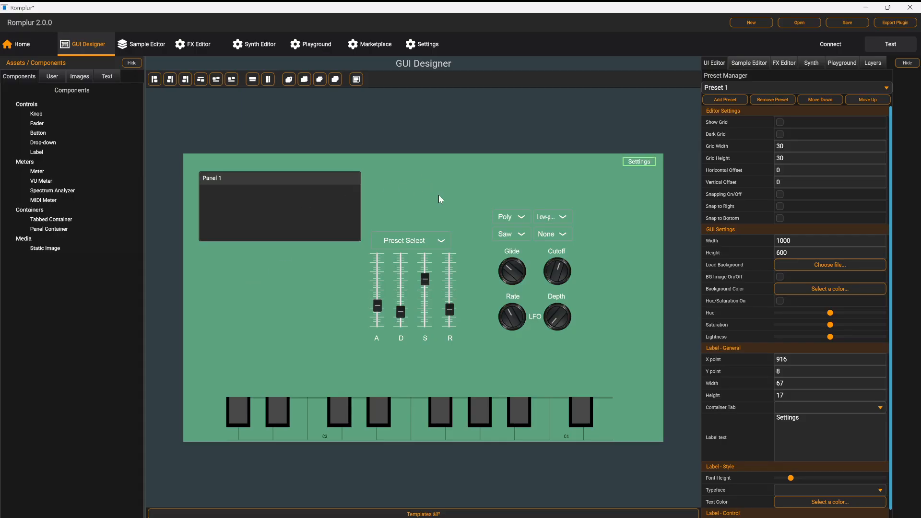
Move Panel 1 to the upper part of the interface beside the Settings label
{"action": "left_click_drag", "start_coordinate": [325, 185], "coordinate": [516, 188]}
{"action": "right_click", "coordinate": [233, 188]}
{"action": "left_click", "coordinate": [227, 270]}
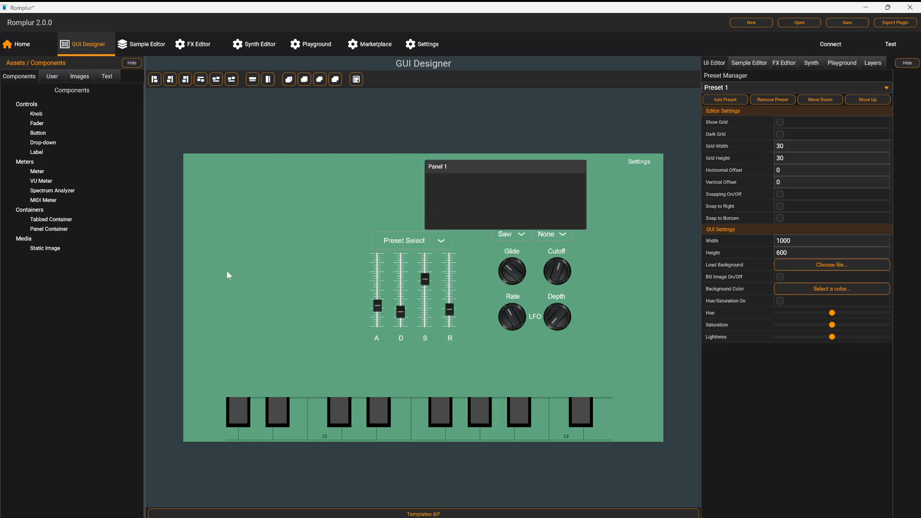
Add a tabbed container and position it at about X 8, Y 84 on the left side of the interface
{"action": "right_click", "coordinate": [226, 271]}
{"action": "left_click", "coordinate": [267, 229]}
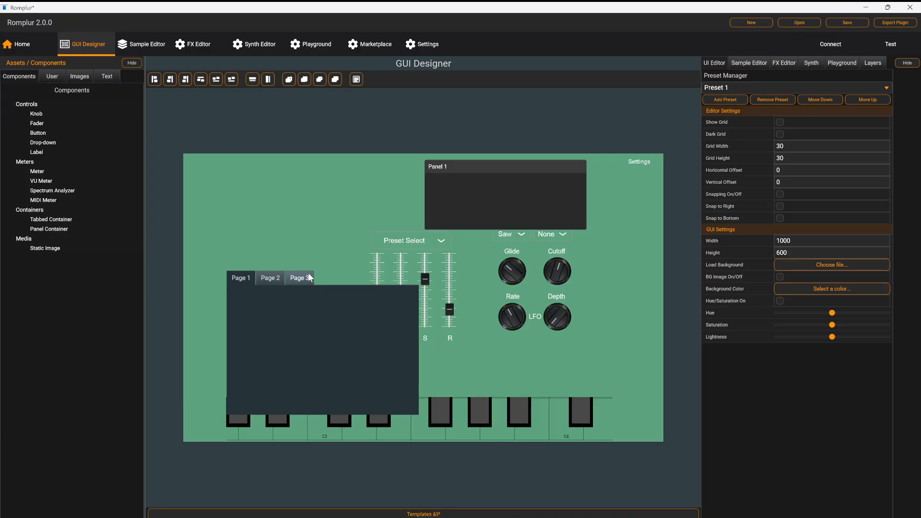
{"action": "left_click_drag", "start_coordinate": [274, 220], "coordinate": [266, 236]}
{"action": "left_click_drag", "start_coordinate": [318, 337], "coordinate": [318, 335]}
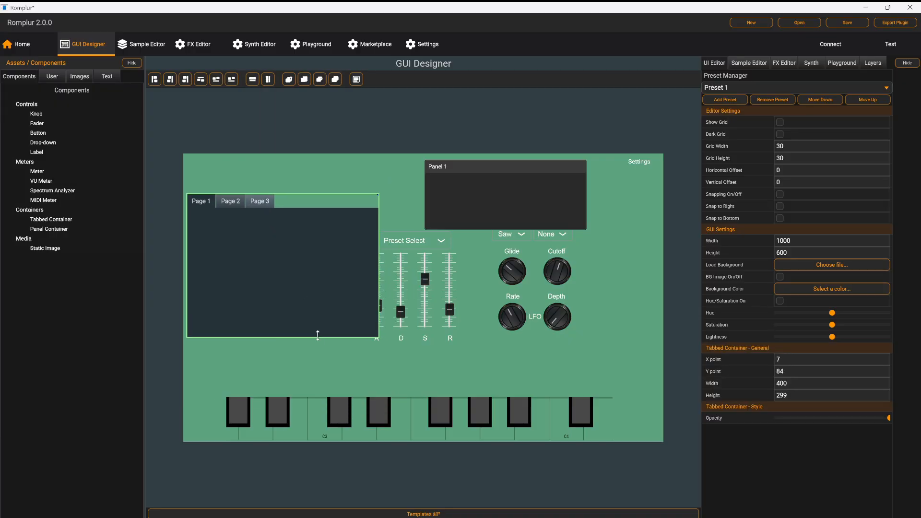
{"action": "left_click_drag", "start_coordinate": [293, 274], "coordinate": [293, 274]}
Make the background of the tabbed container's Page 1 fully transparent, using colour 00822C3A
{"action": "right_click", "coordinate": [277, 248]}
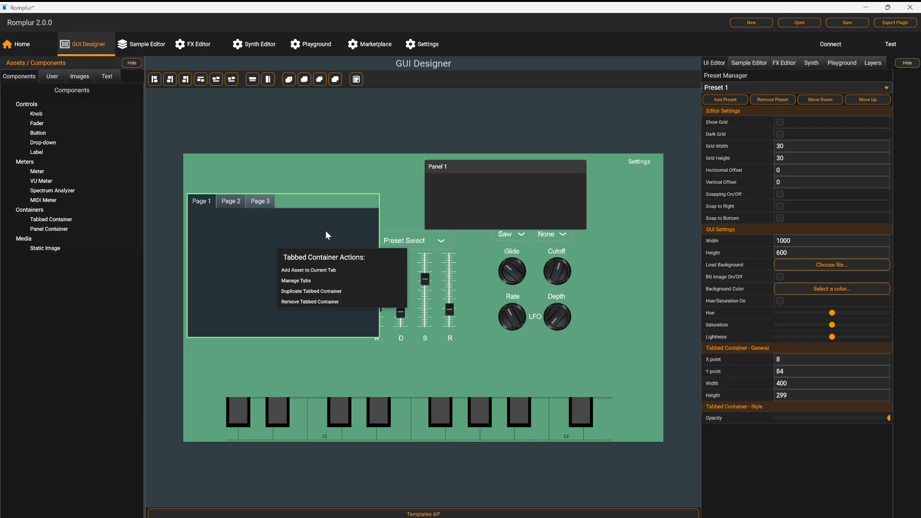
{"action": "left_click", "coordinate": [315, 280]}
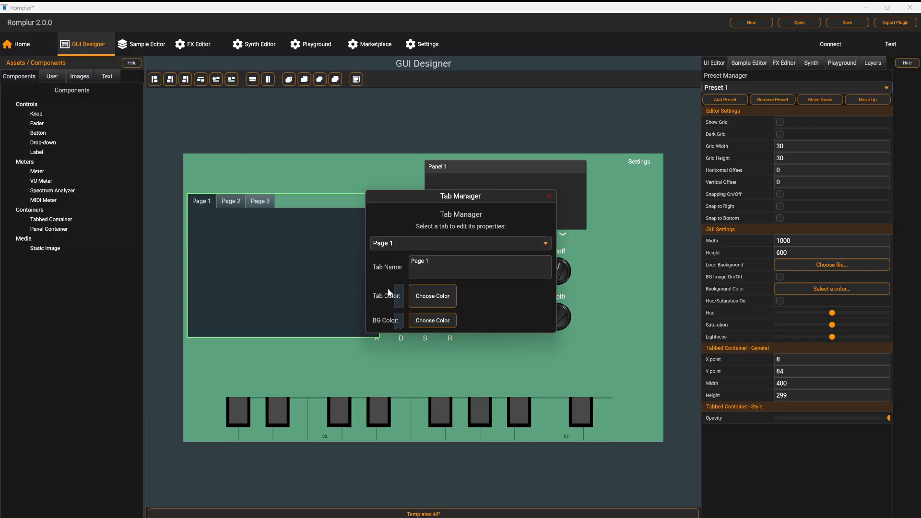
{"action": "left_click", "coordinate": [427, 321]}
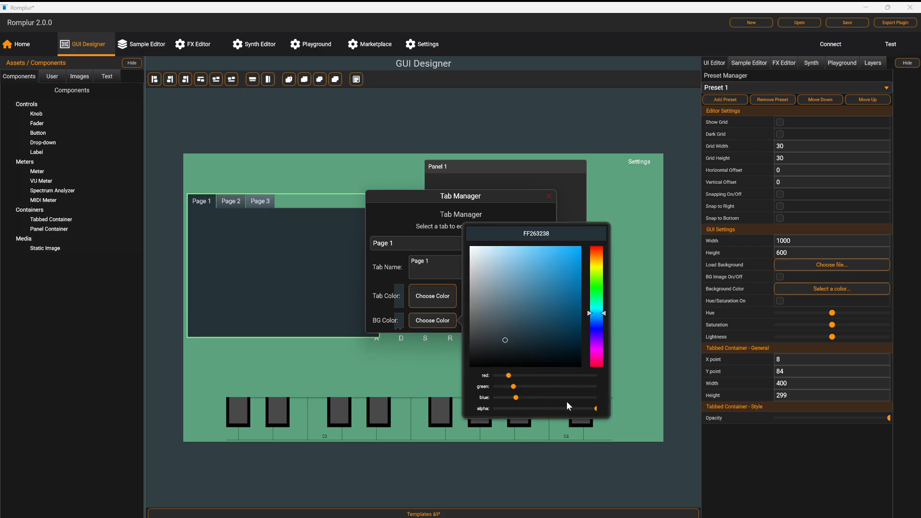
{"action": "left_click_drag", "start_coordinate": [571, 407], "coordinate": [419, 380]}
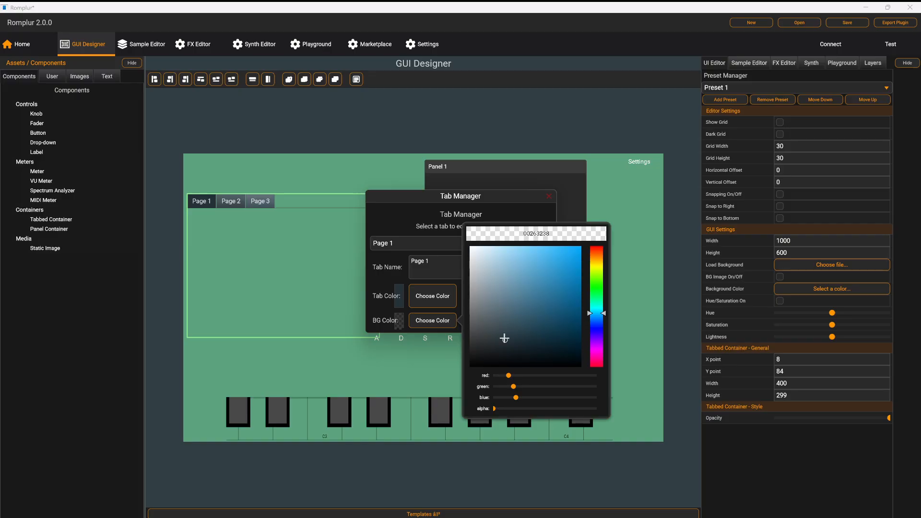
{"action": "left_click_drag", "start_coordinate": [509, 378], "coordinate": [546, 377]}
{"action": "left_click", "coordinate": [543, 305]}
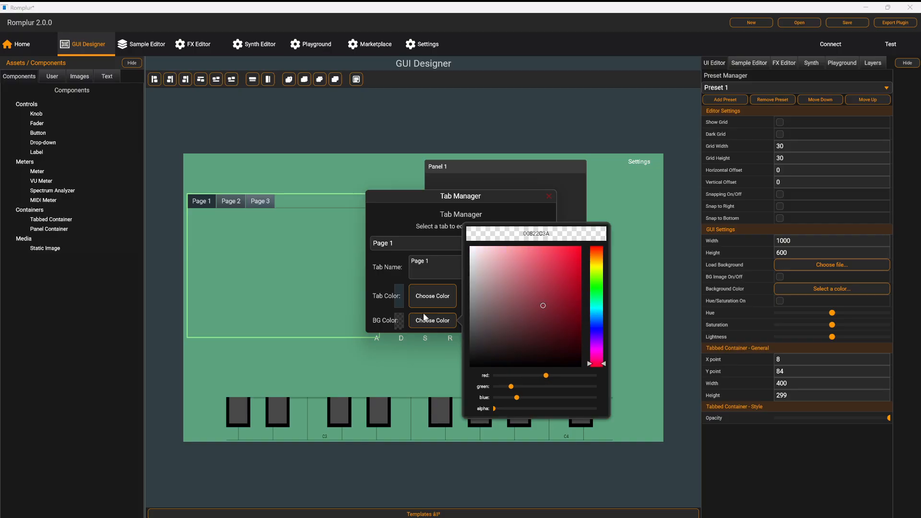
{"action": "left_click", "coordinate": [443, 295]}
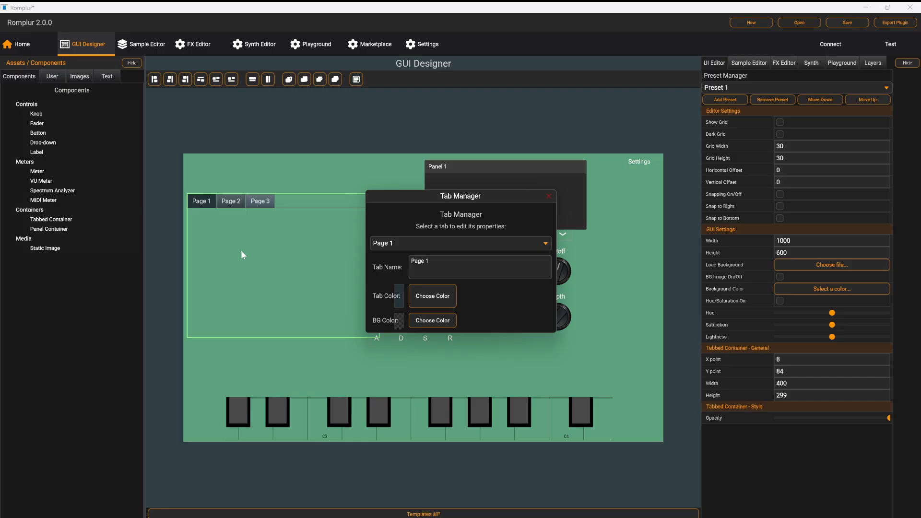
Set Page 1's tab colour to a semi-transparent light blue, 703AA0D3
{"action": "left_click", "coordinate": [424, 302]}
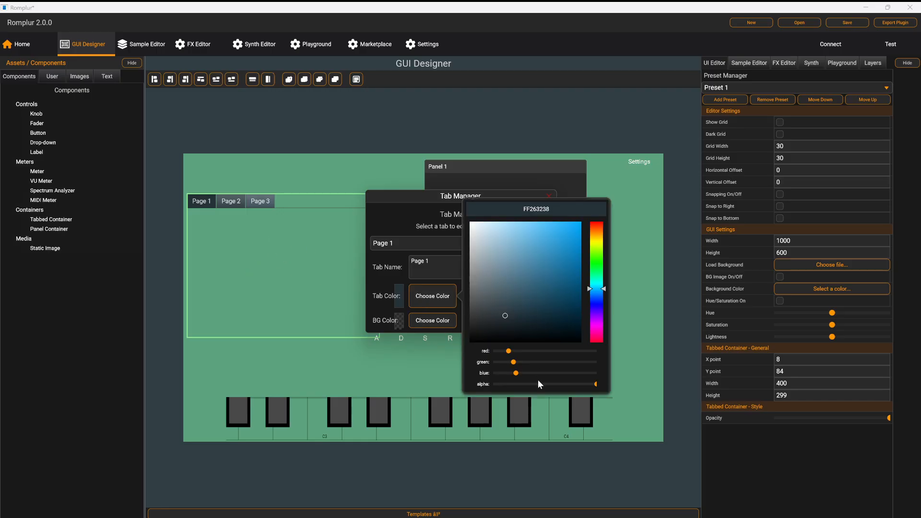
{"action": "left_click_drag", "start_coordinate": [494, 383], "coordinate": [538, 384]}
{"action": "left_click", "coordinate": [552, 259]}
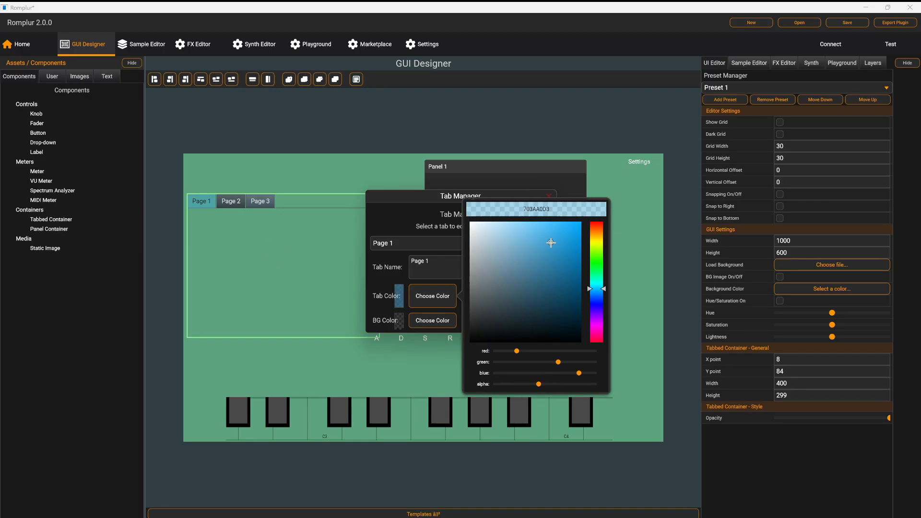
{"action": "left_click", "coordinate": [487, 217]}
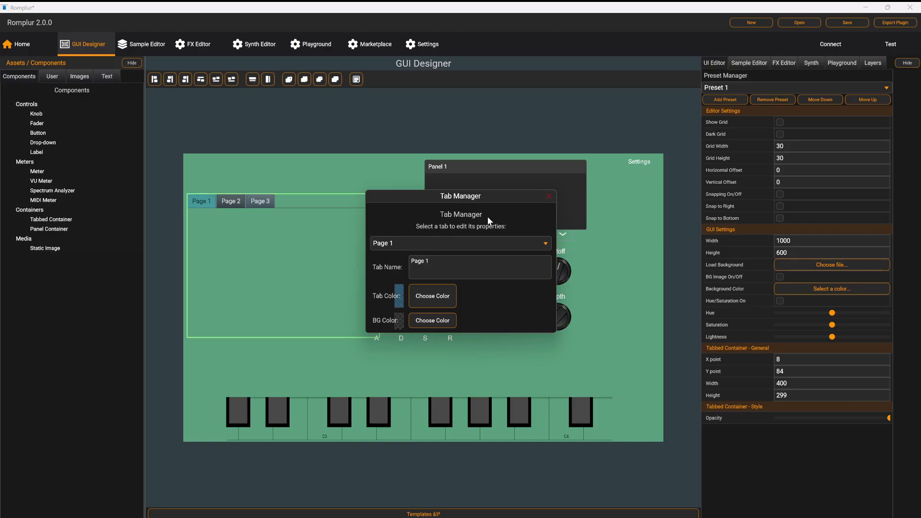
Rename the tabbed container's Page 1 tab as ADSR
{"action": "left_click", "coordinate": [424, 244]}
{"action": "left_click", "coordinate": [419, 240]}
{"action": "left_click", "coordinate": [431, 267]}
{"action": "type", "text": "ADSR"}
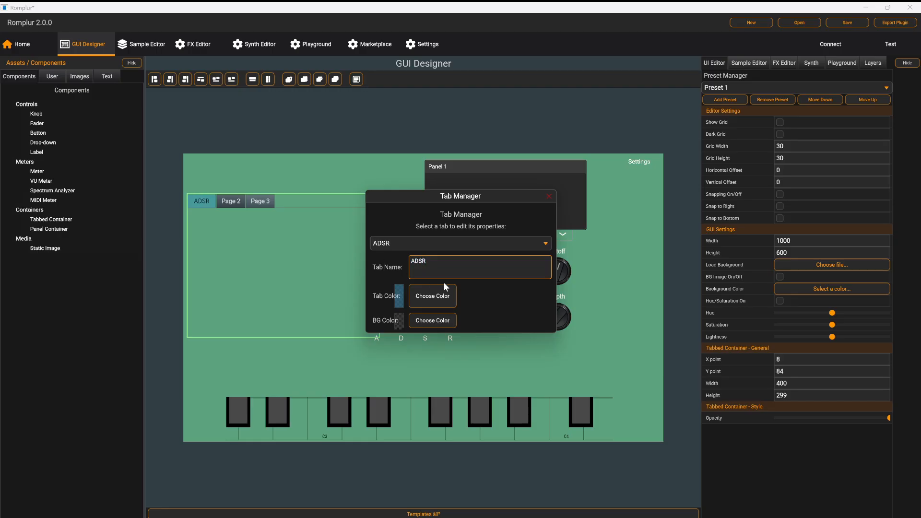
Rename the Page 2 tab as LFO 1 and close the Tab Manager
{"action": "left_click", "coordinate": [424, 245]}
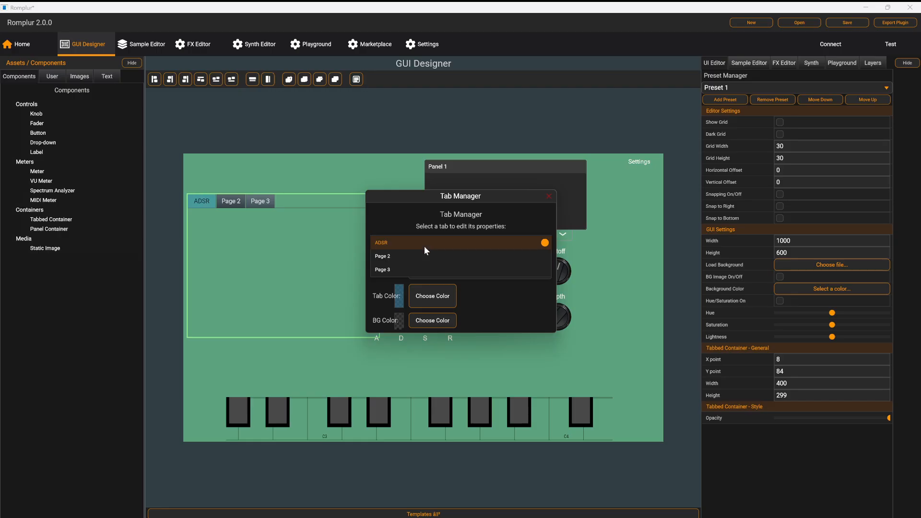
{"action": "left_click", "coordinate": [393, 256]}
{"action": "left_click", "coordinate": [431, 266]}
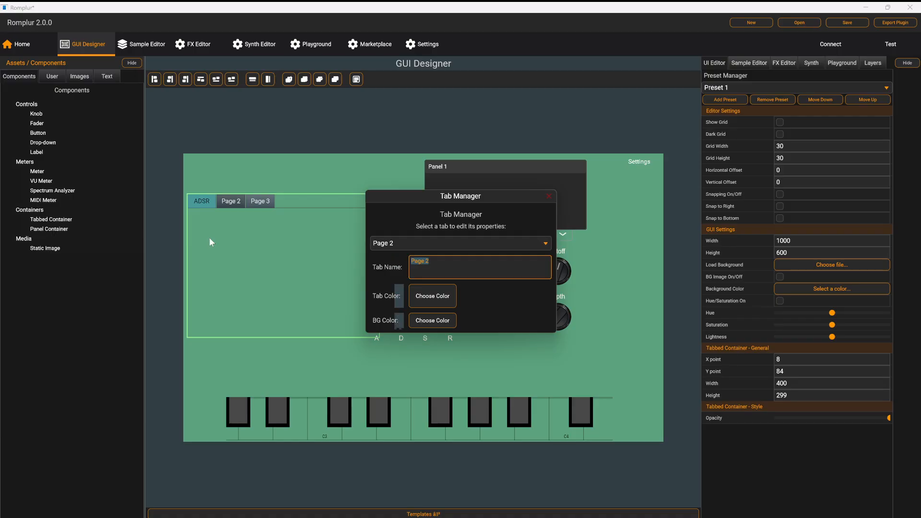
{"action": "type", "text": "LFO"}
{"action": "key", "text": "BackSpace"}
{"action": "key", "text": "BackSpace"}
{"action": "type", "text": "FO 1"}
{"action": "left_click", "coordinate": [400, 243]}
{"action": "left_click", "coordinate": [283, 226]}
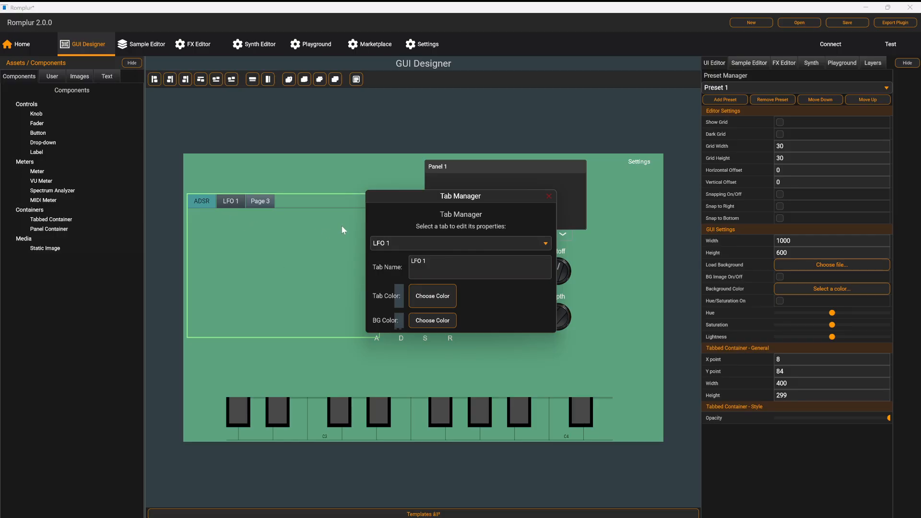
{"action": "left_click", "coordinate": [549, 196]}
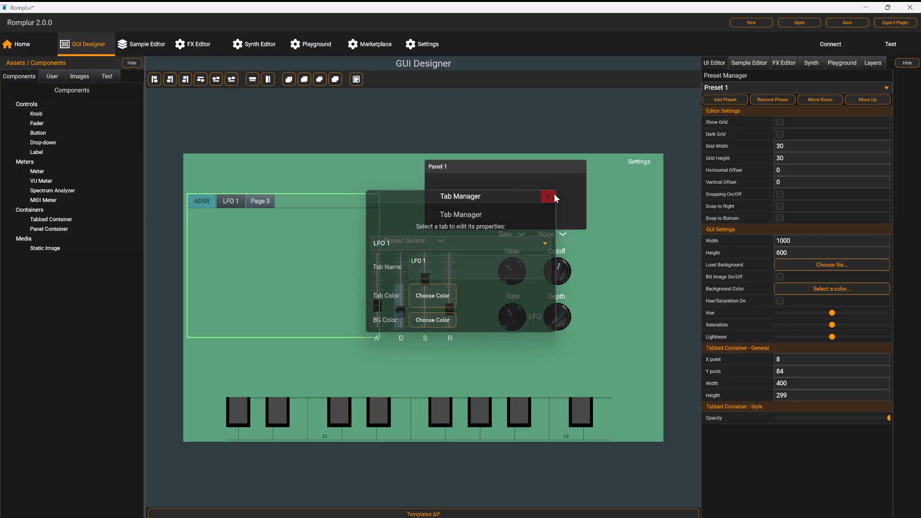
Add a knob to the ADSR tab and move the tabbed container to about X 58, Y 86
{"action": "left_click", "coordinate": [231, 205]}
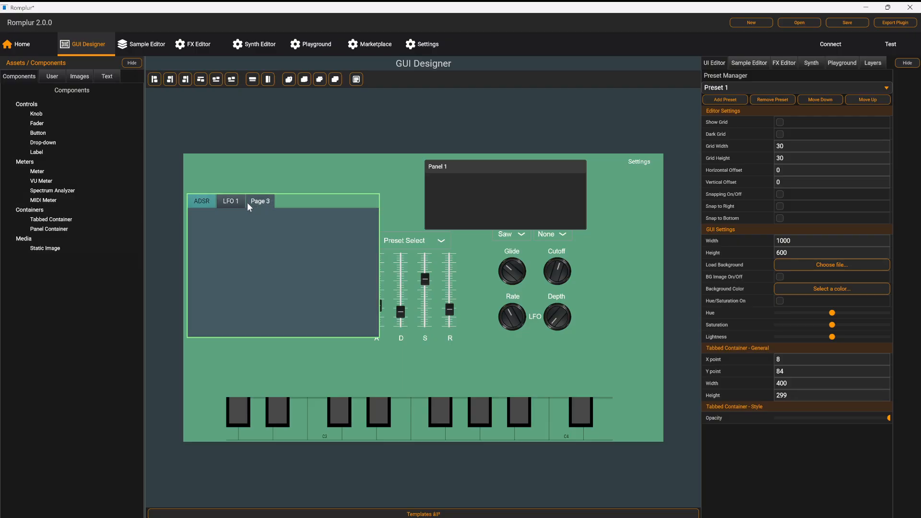
{"action": "left_click_drag", "start_coordinate": [225, 257], "coordinate": [225, 257]}
{"action": "left_click", "coordinate": [207, 203]}
{"action": "right_click", "coordinate": [228, 246]}
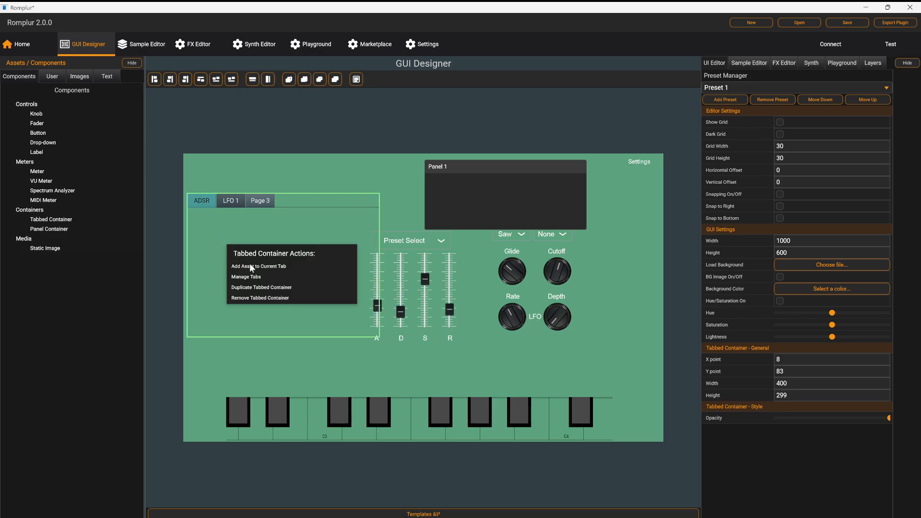
{"action": "mouse_move", "coordinate": [264, 268]}
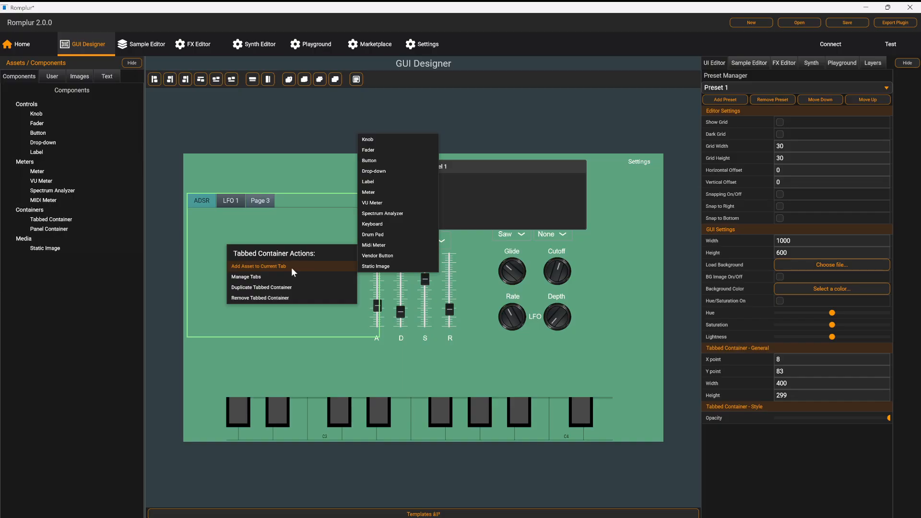
{"action": "left_click", "coordinate": [375, 140]}
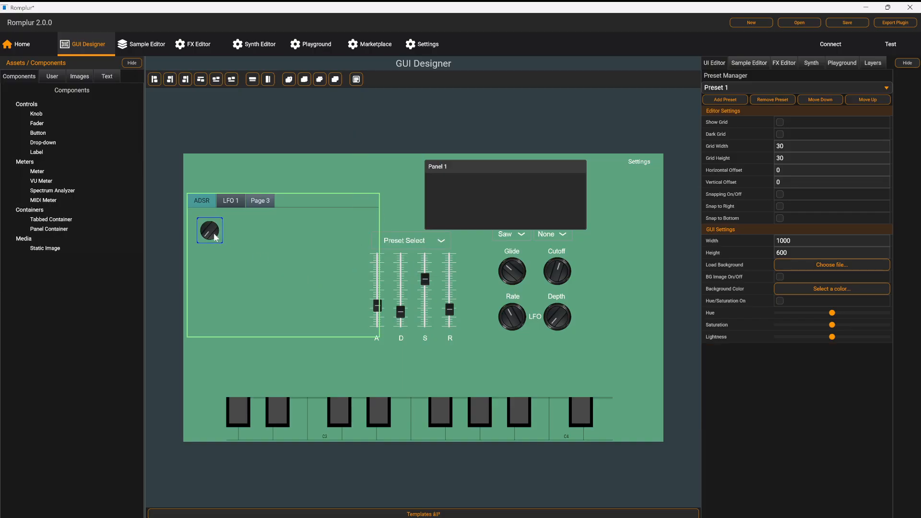
{"action": "left_click_drag", "start_coordinate": [213, 233], "coordinate": [218, 234]}
{"action": "left_click_drag", "start_coordinate": [271, 247], "coordinate": [294, 236]}
Add a keyboard to the LFO 1 tab and place it near the container's lower edge at about X 98, Y 314
{"action": "left_click", "coordinate": [246, 204]}
{"action": "right_click", "coordinate": [254, 249]}
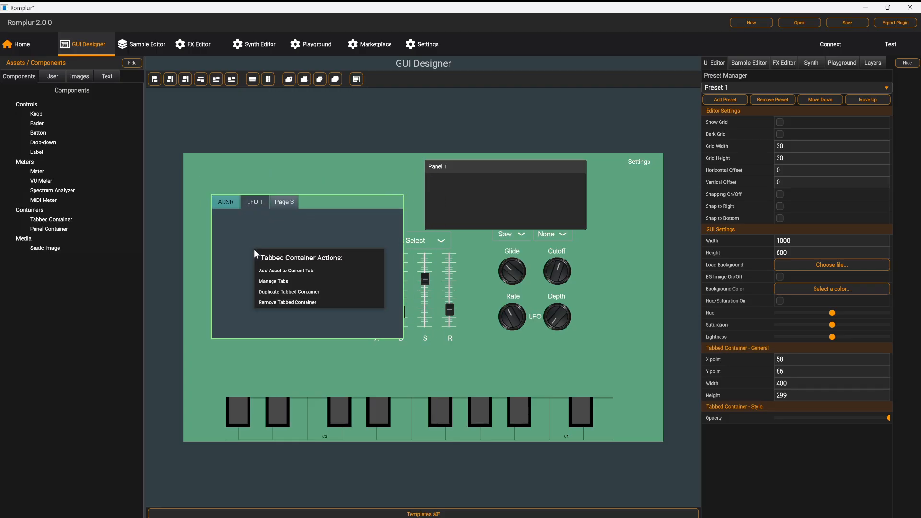
{"action": "mouse_move", "coordinate": [308, 271]}
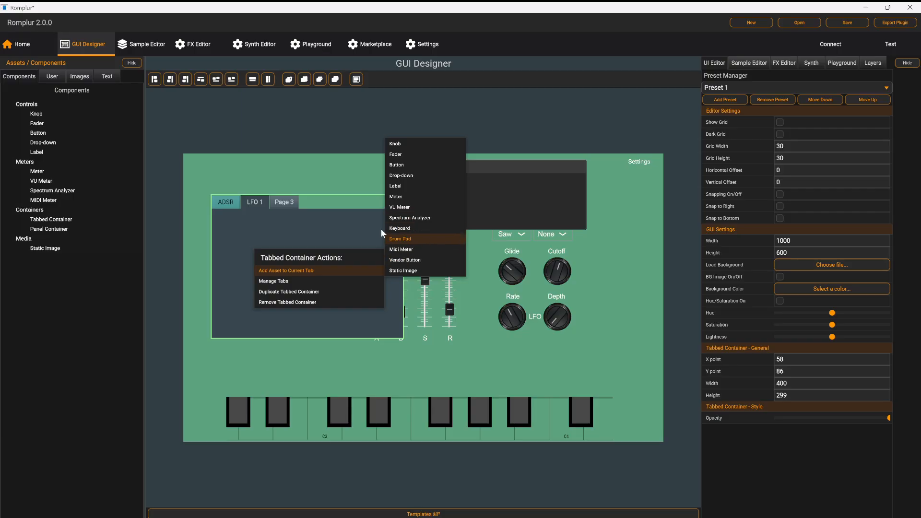
{"action": "left_click", "coordinate": [422, 228]}
{"action": "left_click_drag", "start_coordinate": [316, 242], "coordinate": [325, 328]}
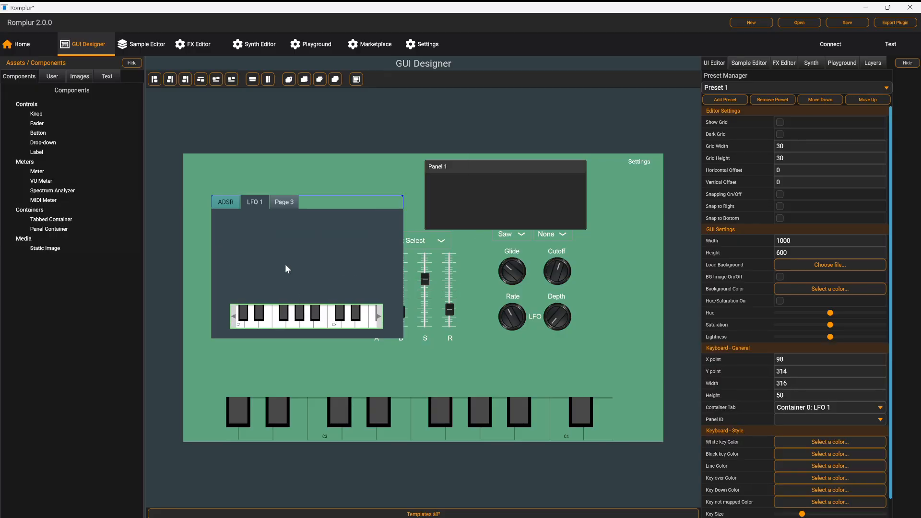
Shift the tabbed container slightly up and left with the LFO 1 tab open, and nudge Panel 1 slightly left and down
{"action": "left_click", "coordinate": [235, 205]}
{"action": "left_click", "coordinate": [255, 206]}
{"action": "left_click", "coordinate": [312, 247]}
{"action": "left_click_drag", "start_coordinate": [306, 239], "coordinate": [292, 231]}
{"action": "left_click_drag", "start_coordinate": [397, 230], "coordinate": [489, 189]}
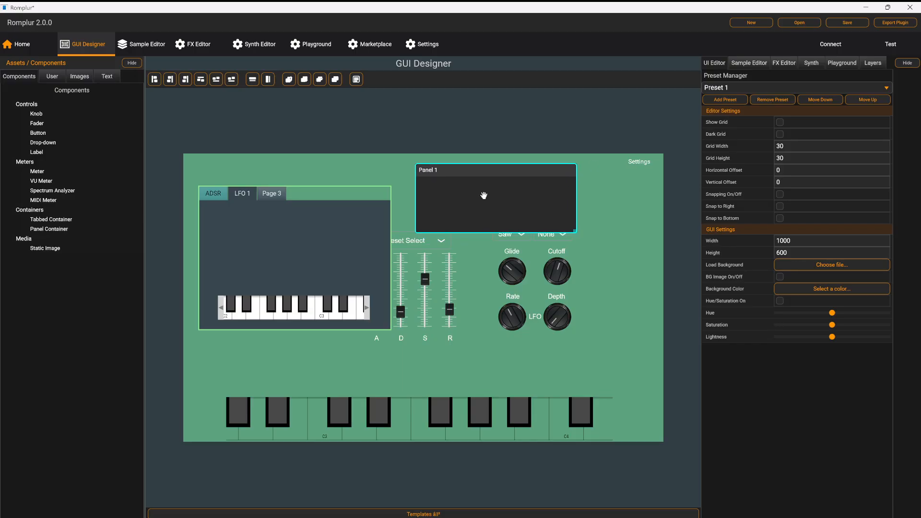